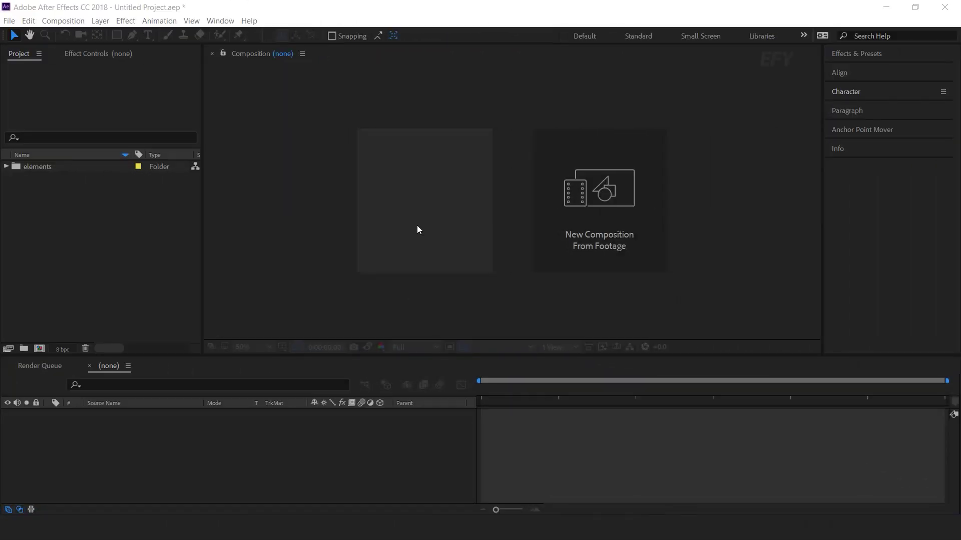
Step: Create a 1920 x 1080, 30 fps composition named "main comp" with a duration of 0:00:15:00
left_click(419, 230)
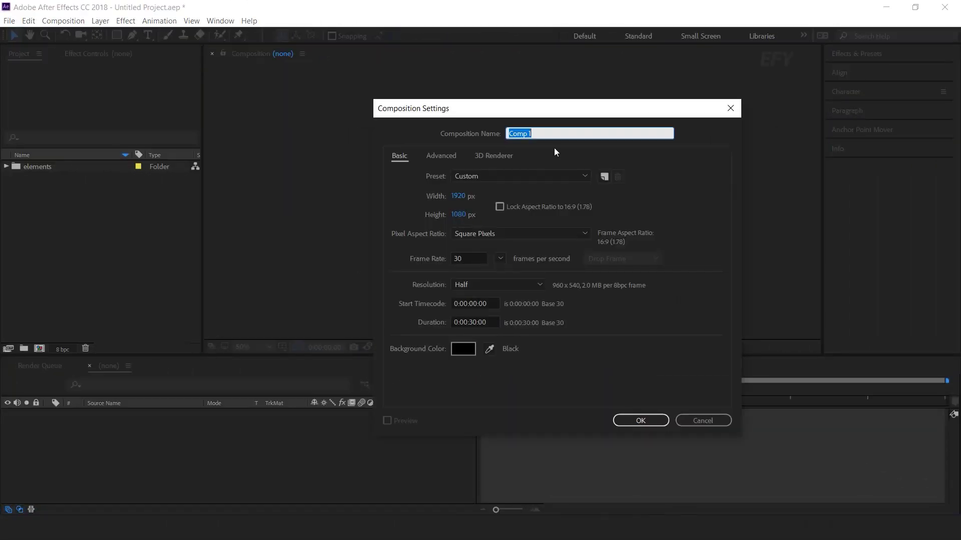
type("main comp")
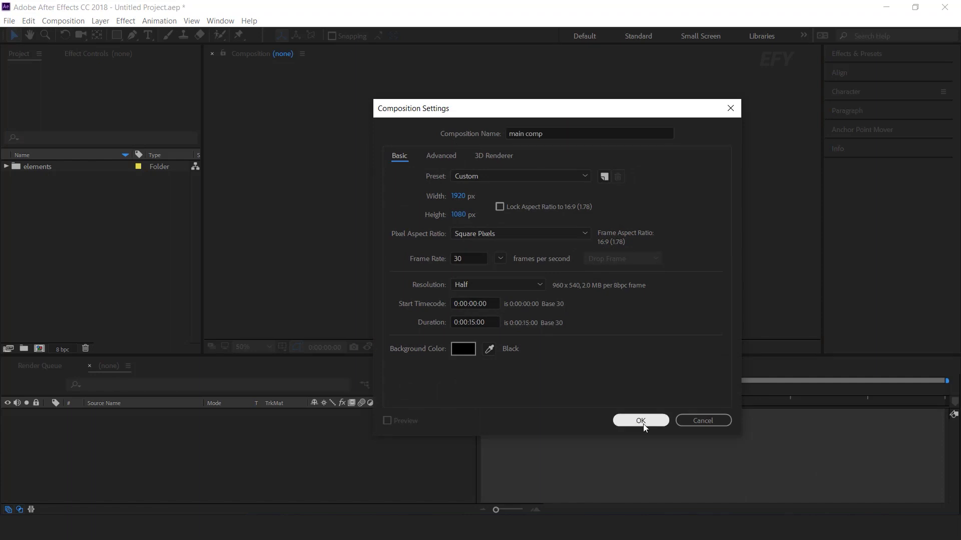
left_click(640, 421)
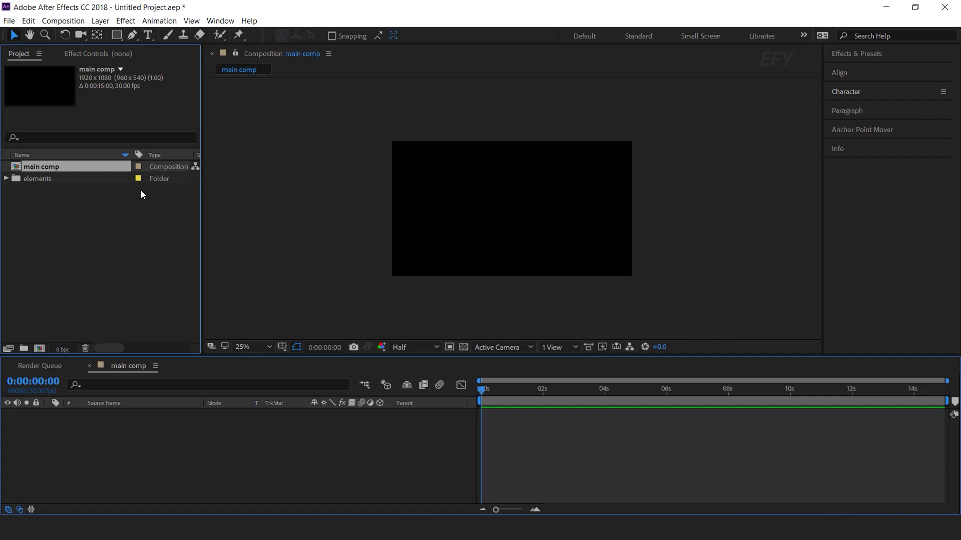
Step: Add gray-grunge-textures.jpg from the elements folder to main comp and make it a 3D layer
left_click(82, 194)
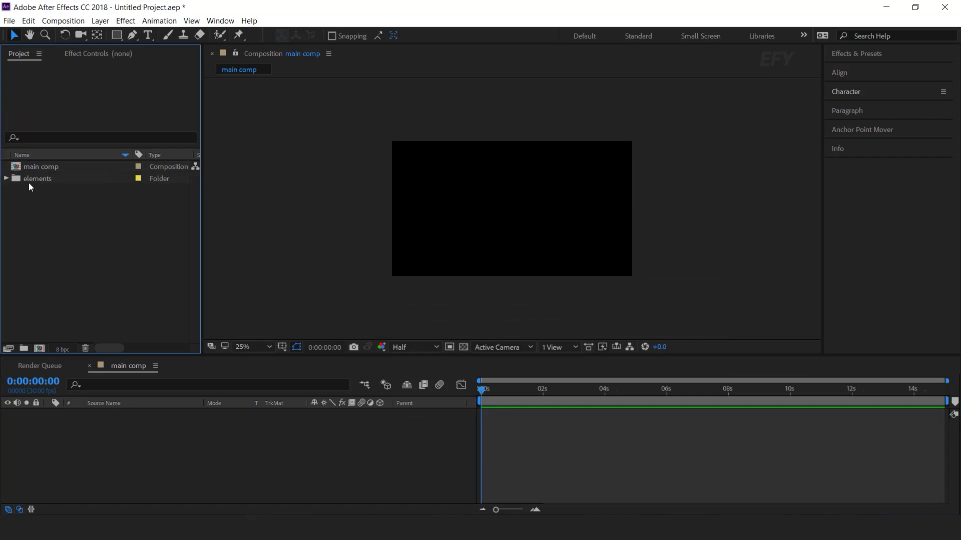
left_click(5, 180)
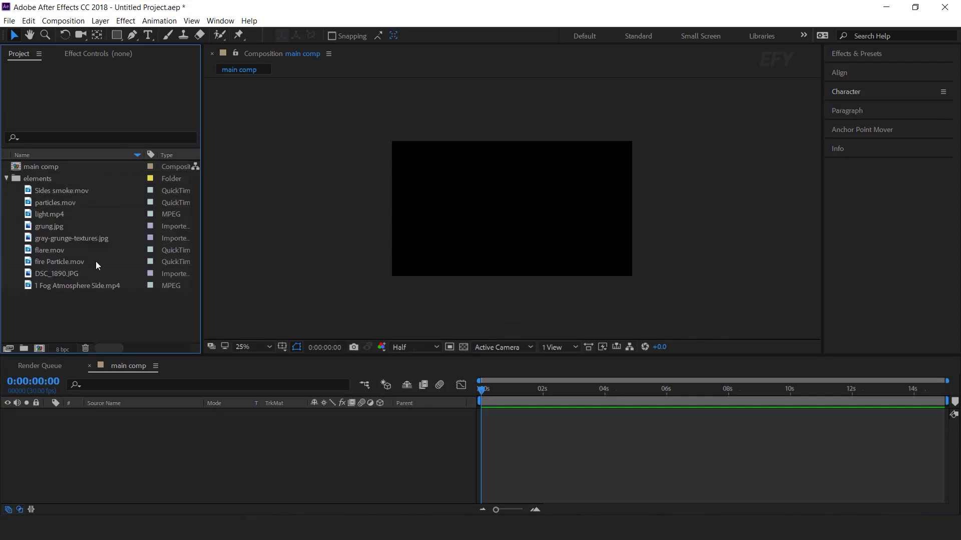
left_click(62, 239)
left_click_drag(98, 238, 229, 452)
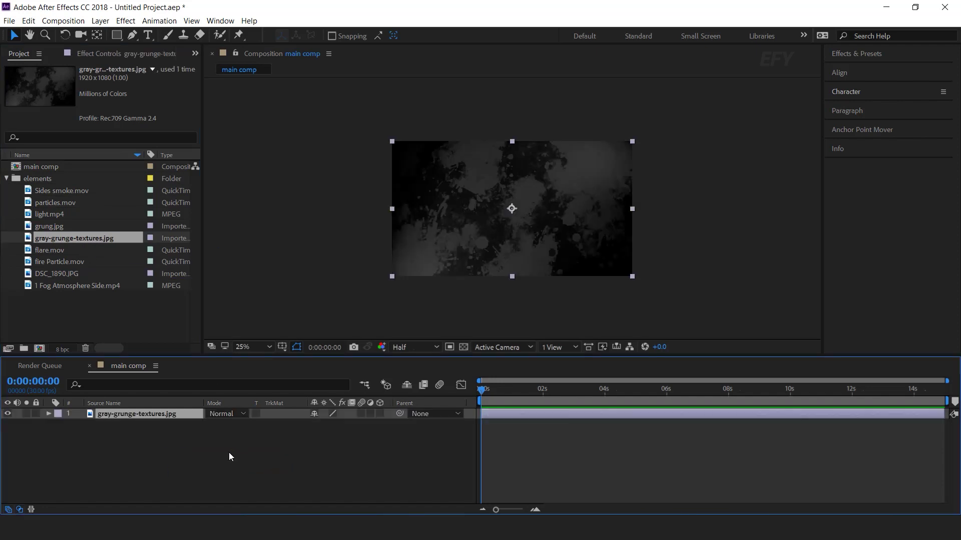
left_click(380, 414)
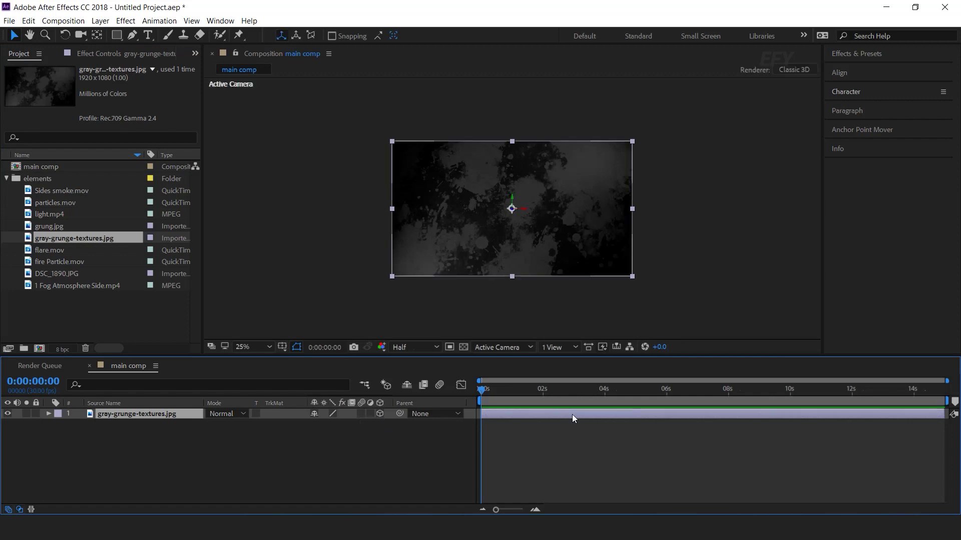
Step: Using a two-view layout, move the gray-grunge-textures layer back in depth and scale it to 133%
left_click(560, 348)
left_click(596, 373)
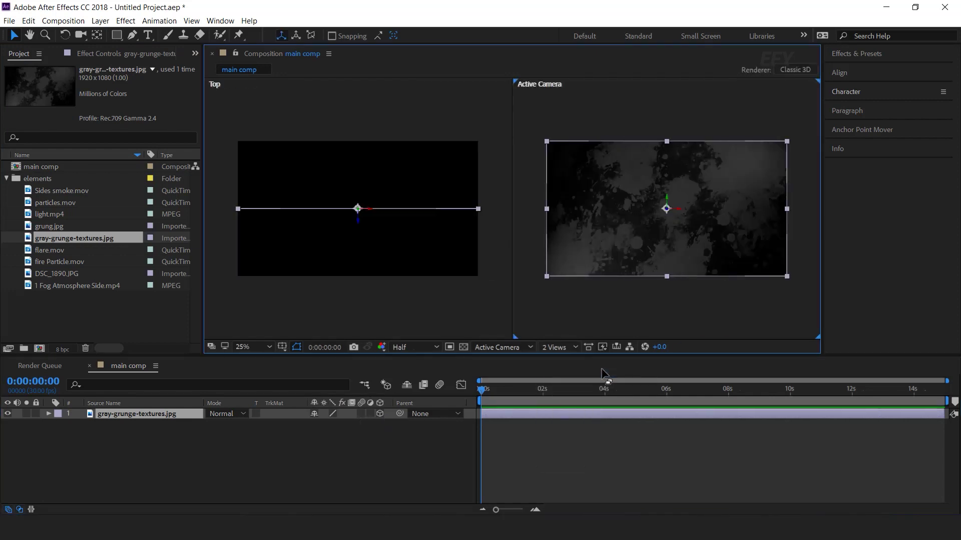
left_click(151, 416)
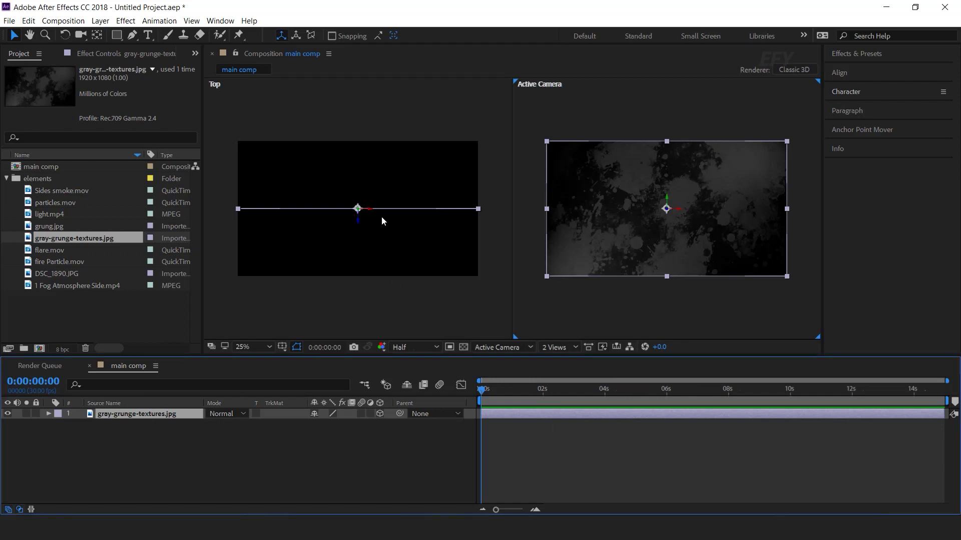
left_click_drag(357, 225, 359, 151)
key("s")
left_click_drag(364, 424, 380, 424)
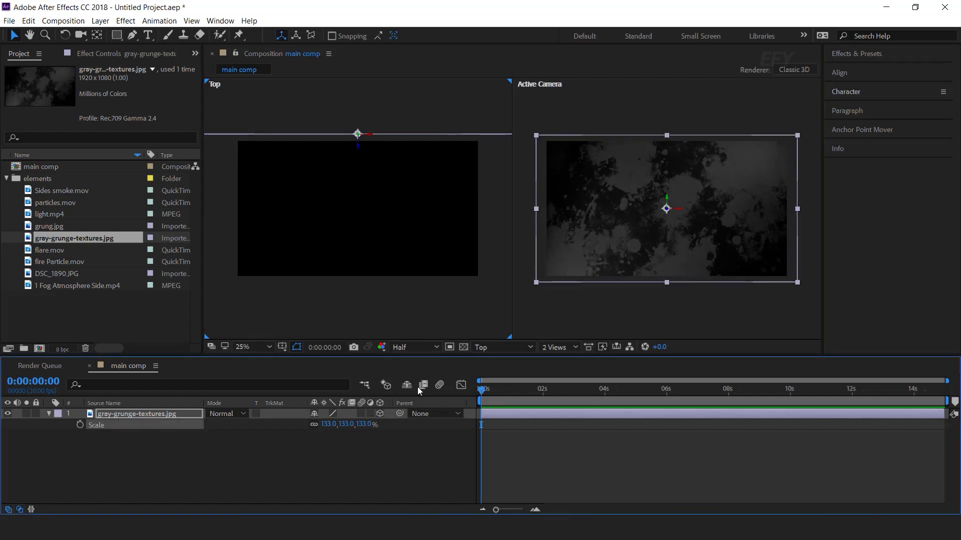
Step: Apply the Tint effect to the gray-grunge-textures layer
left_click(103, 419)
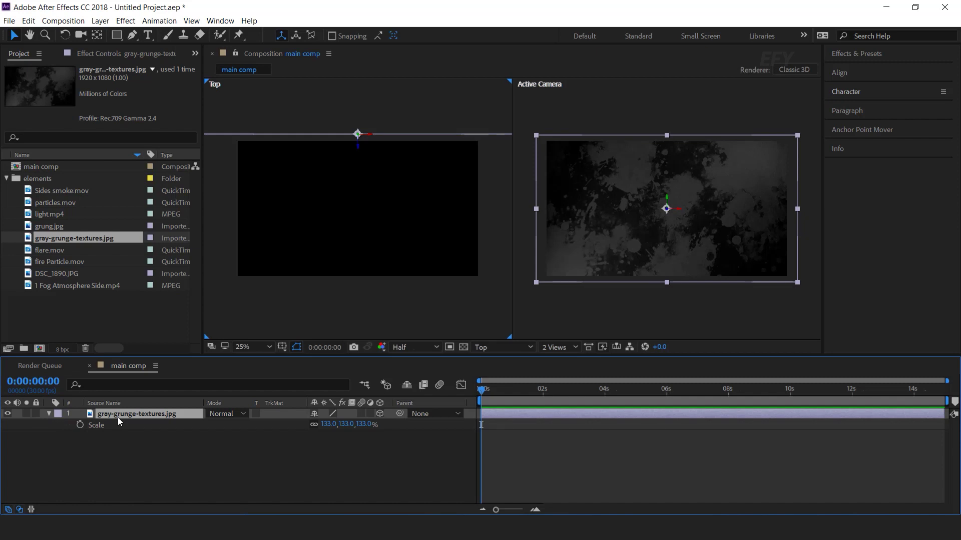
key("ctrl+space")
type("tint")
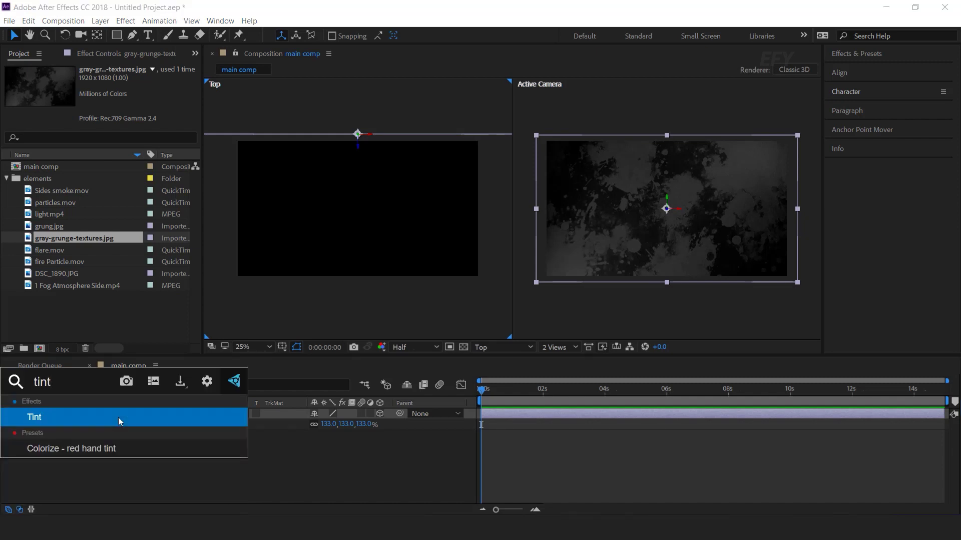
key("Return")
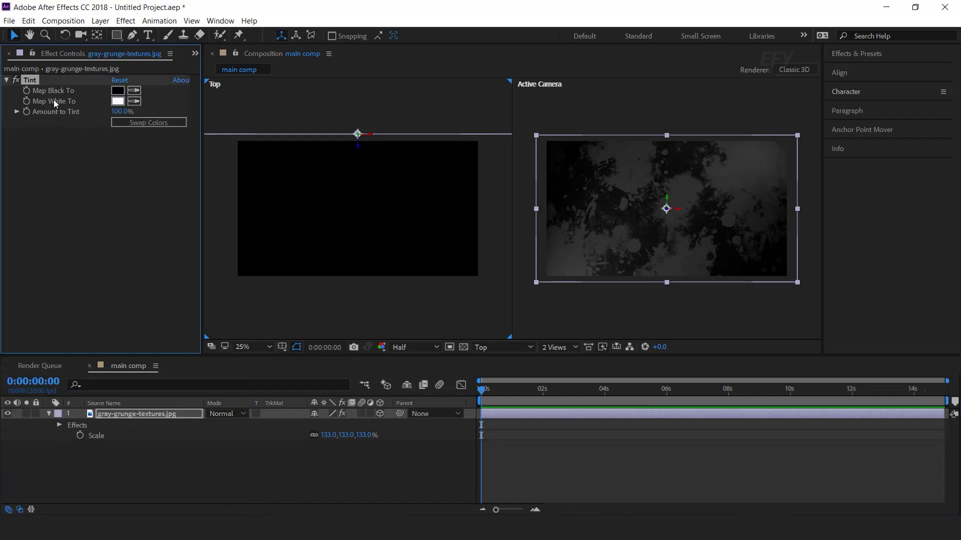
Step: Set the Tint effect's Map White To color to a medium gray, darkening the texture
left_click(119, 102)
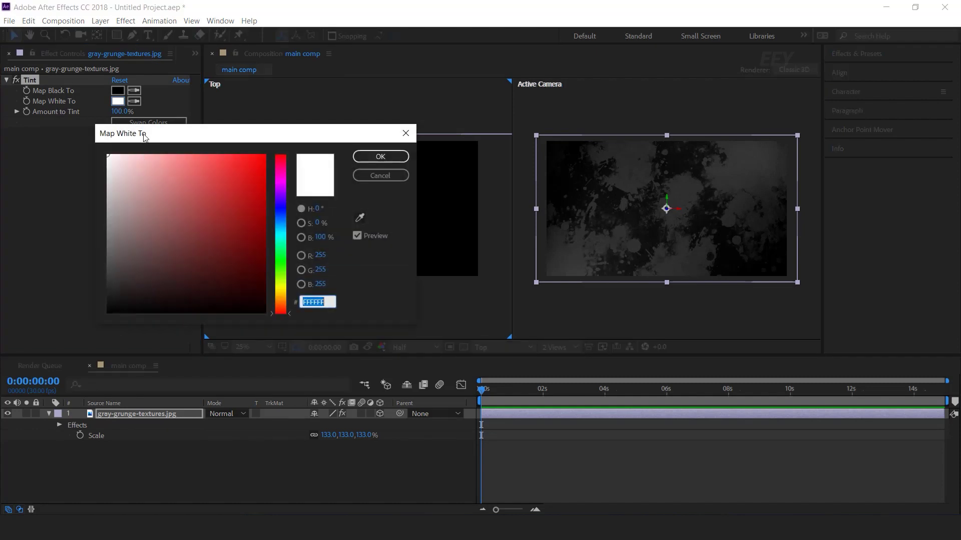
left_click_drag(143, 134, 125, 133)
left_click_drag(94, 188, 87, 233)
left_click(361, 155)
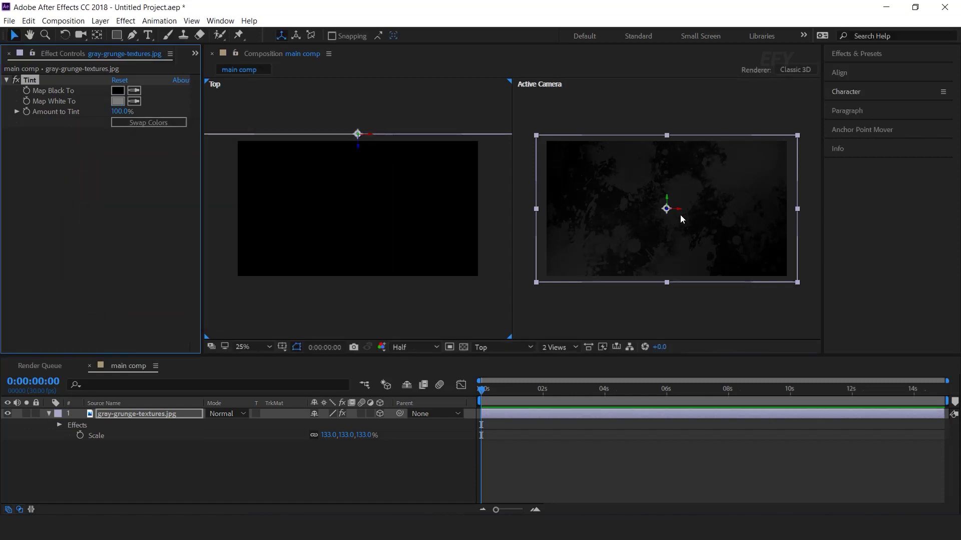
left_click(395, 461)
left_click(49, 413)
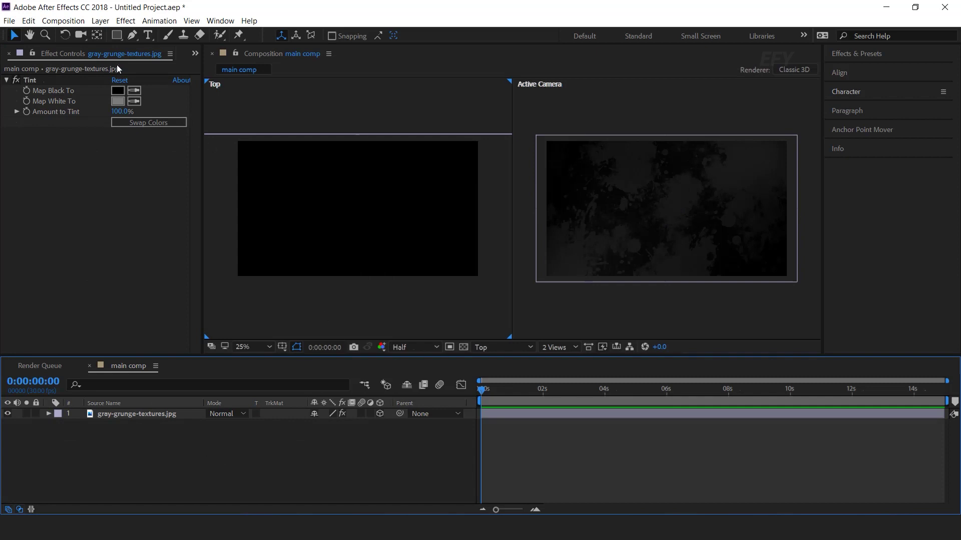
Step: Add Sides smoke.mov above the texture layer and set its blending mode to Screen
left_click(111, 53)
left_click(83, 191)
left_click_drag(64, 190, 154, 418)
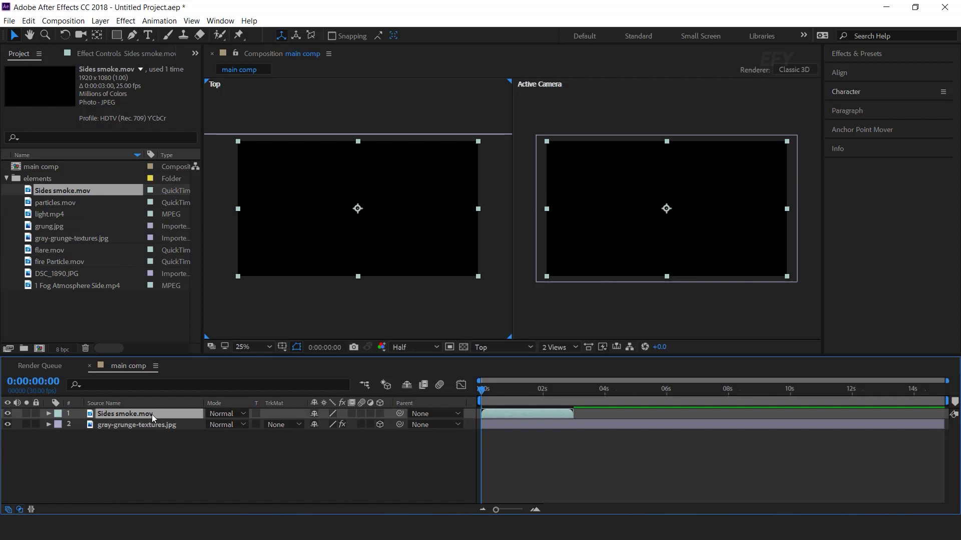
left_click(226, 413)
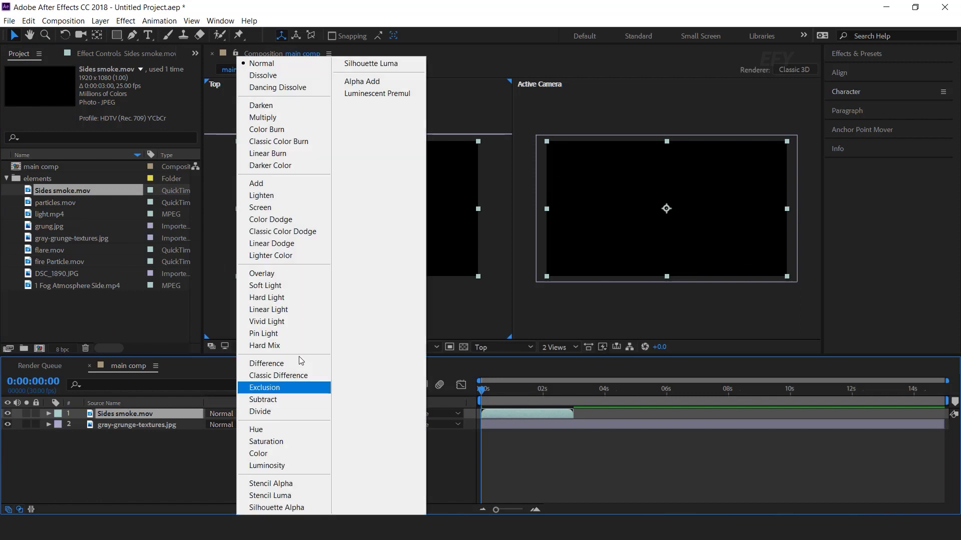
left_click(280, 207)
Step: Set the Sides smoke layer's opacity to 30% and check the smoke at several points in time
left_click_drag(489, 391, 543, 390)
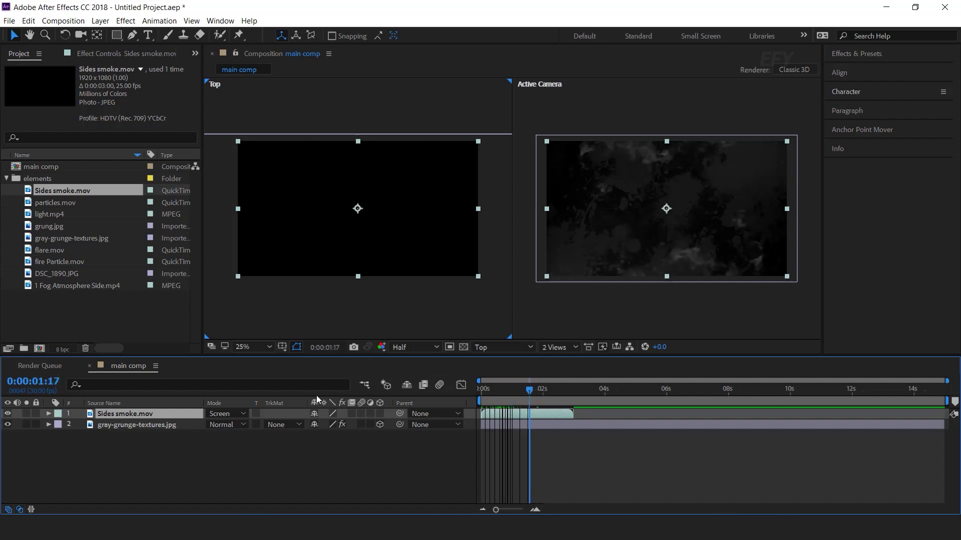
key("t")
left_click_drag(314, 425, 290, 425)
left_click(317, 424)
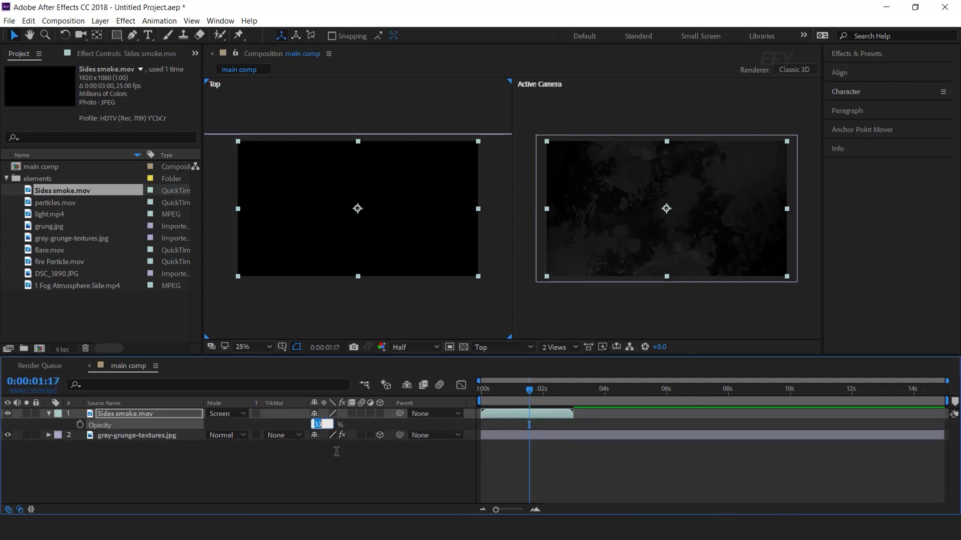
type("30")
key("Return")
left_click(307, 481)
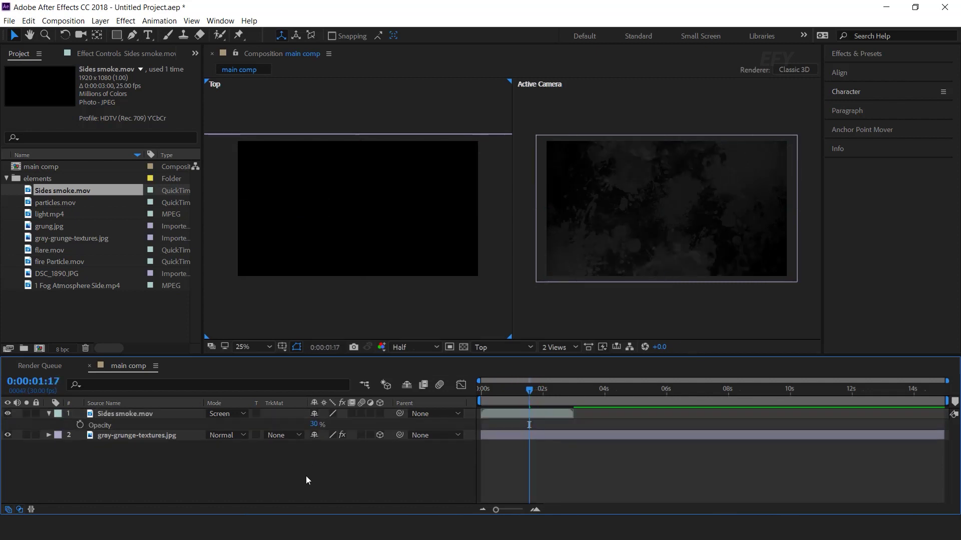
left_click(48, 414)
left_click_drag(506, 391, 541, 393)
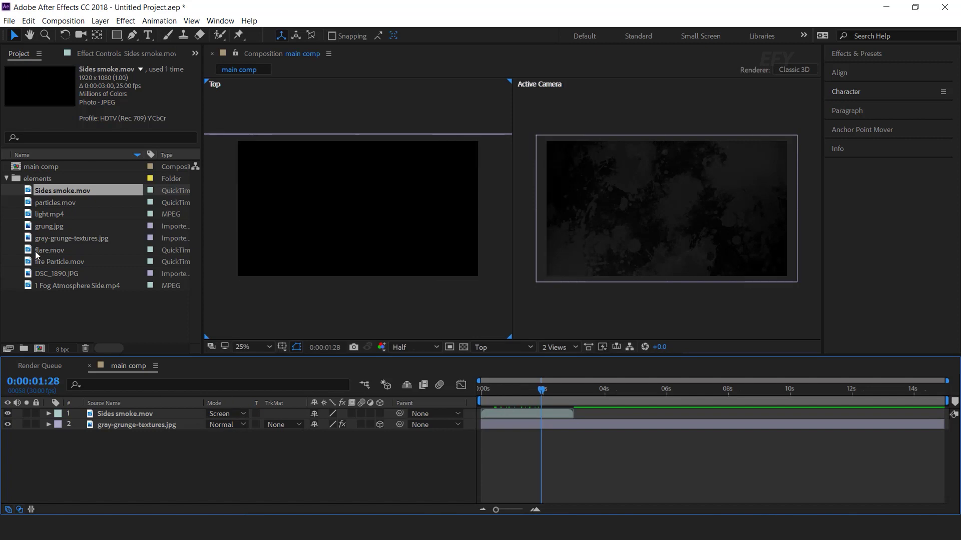
Step: Add grung.jpg as the uppermost layer, make it 3D and set its blending mode to Screen
left_click(62, 229)
left_click_drag(46, 228, 152, 413)
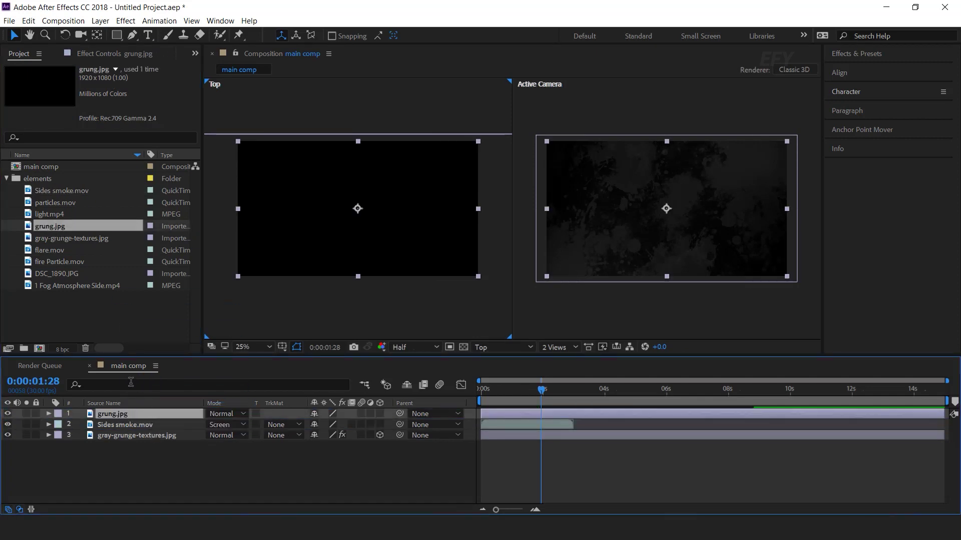
left_click(380, 414)
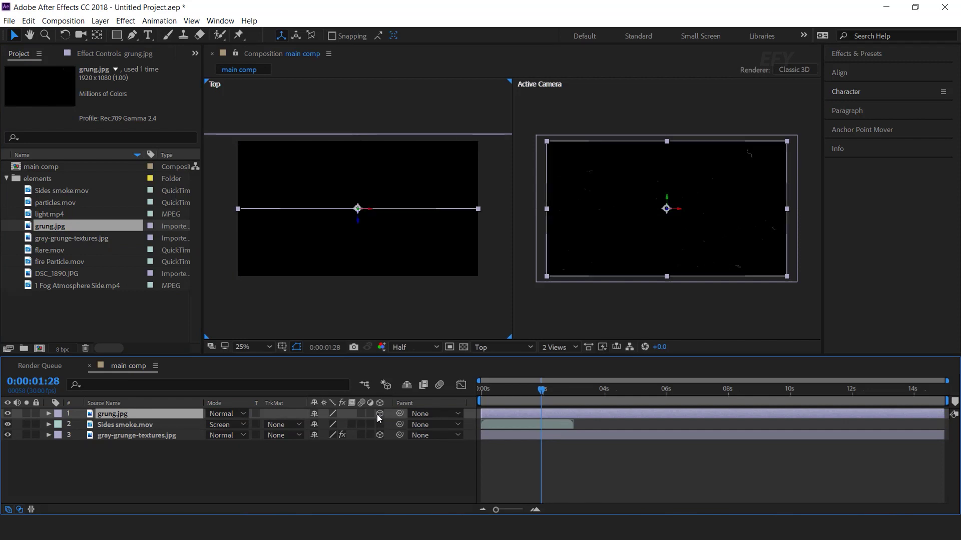
left_click(223, 414)
left_click(280, 208)
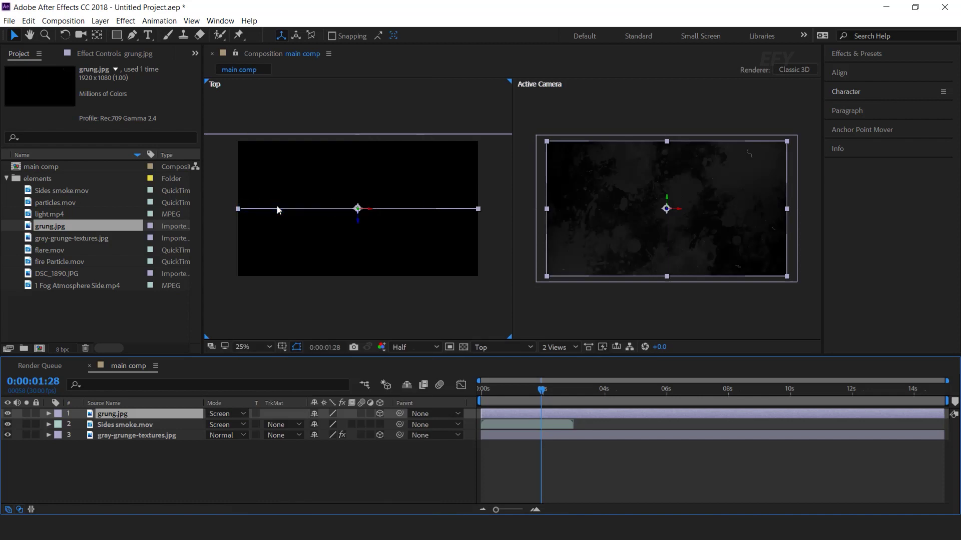
Step: Duplicate the grung.jpg layer, move the copy toward the camera in Top view and scale it to about 87%
key("ctrl+d")
left_click_drag(359, 225, 360, 288)
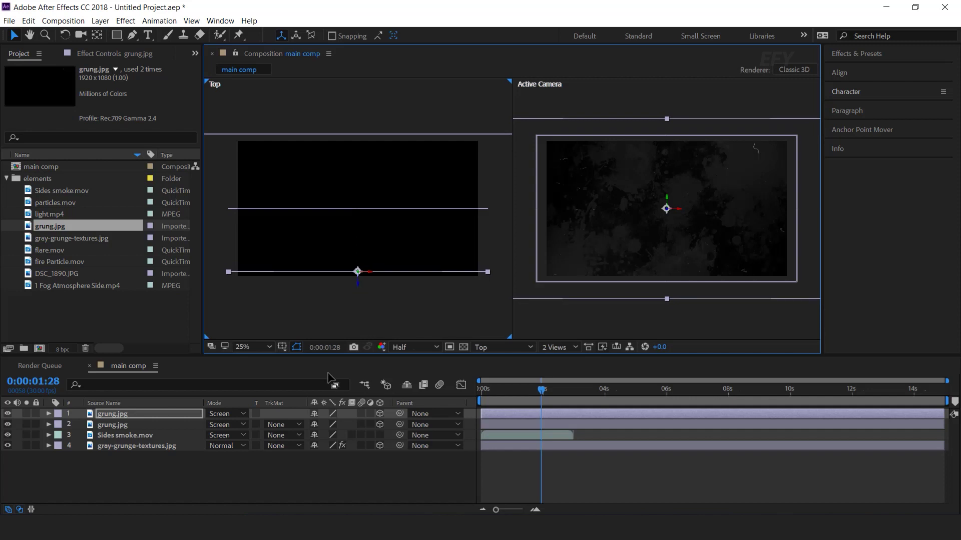
key("s")
left_click_drag(358, 424, 351, 425)
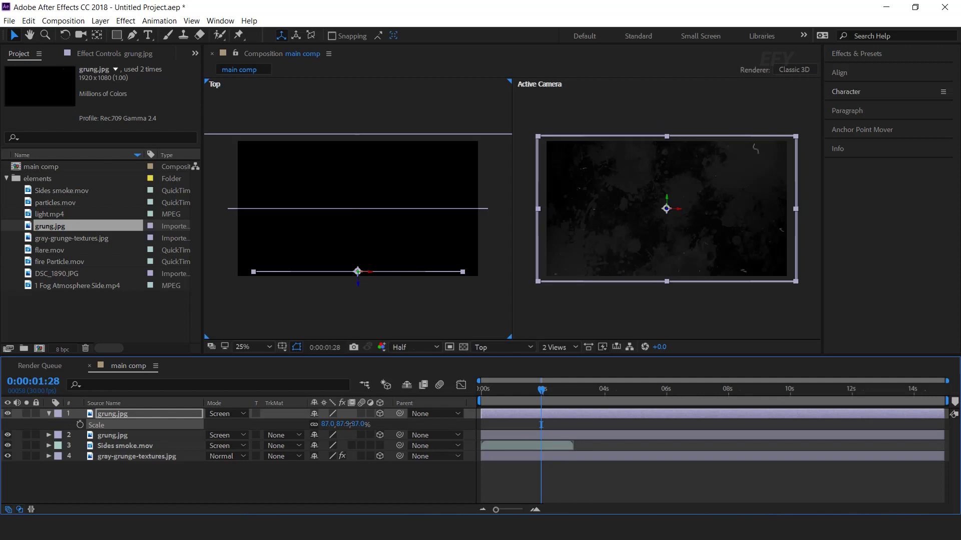
key("F2")
left_click(49, 413)
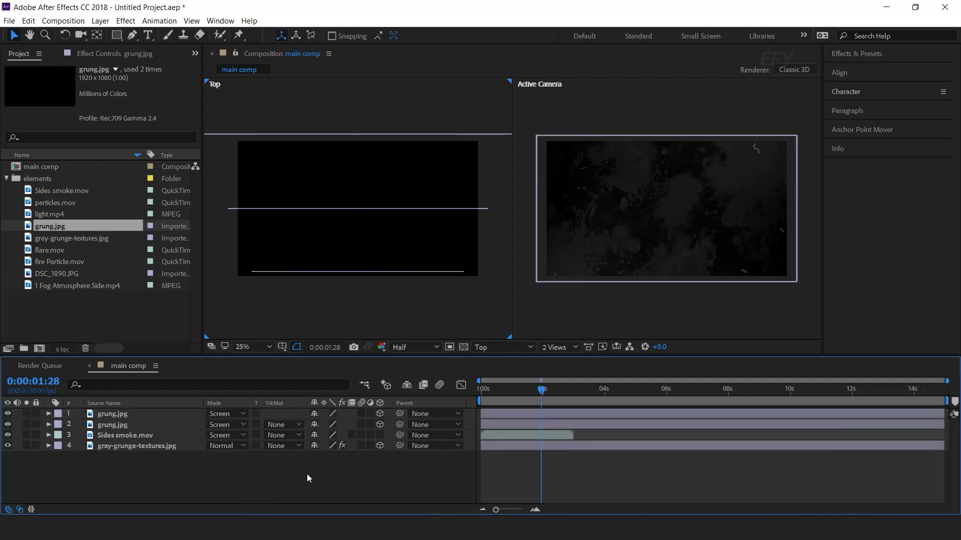
Step: Set the Z Rotation of the duplicated grung.jpg layer to 180°
left_click(109, 415)
key("r")
left_click(336, 458)
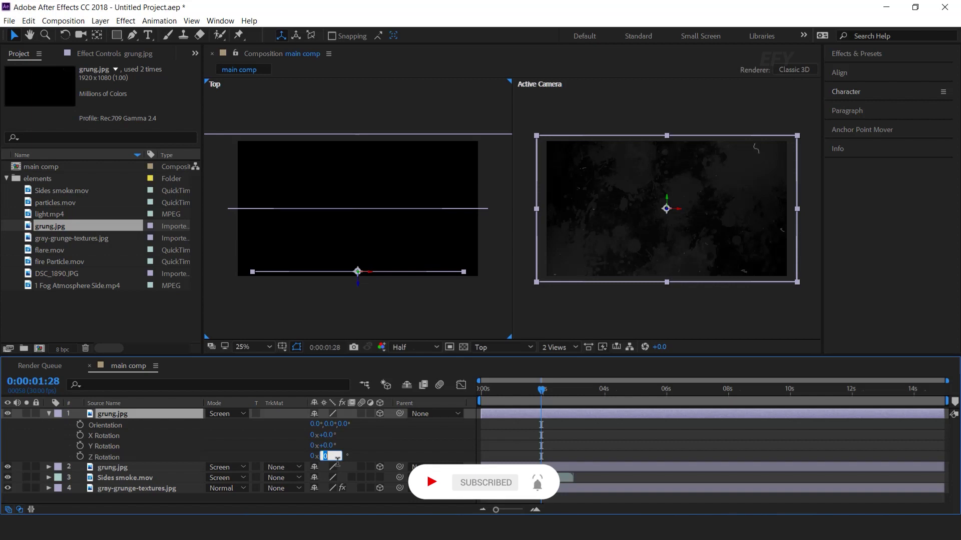
key("Return")
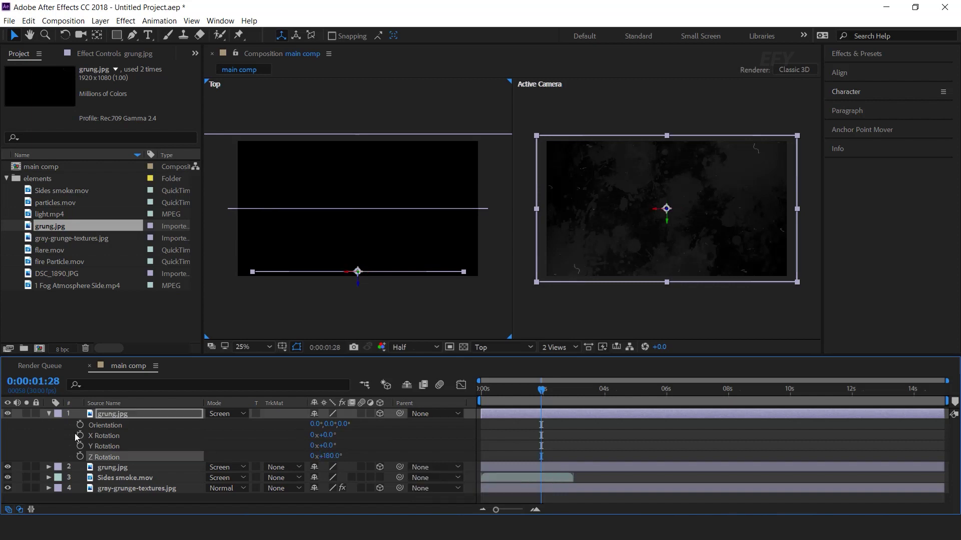
left_click(49, 414)
left_click(190, 472)
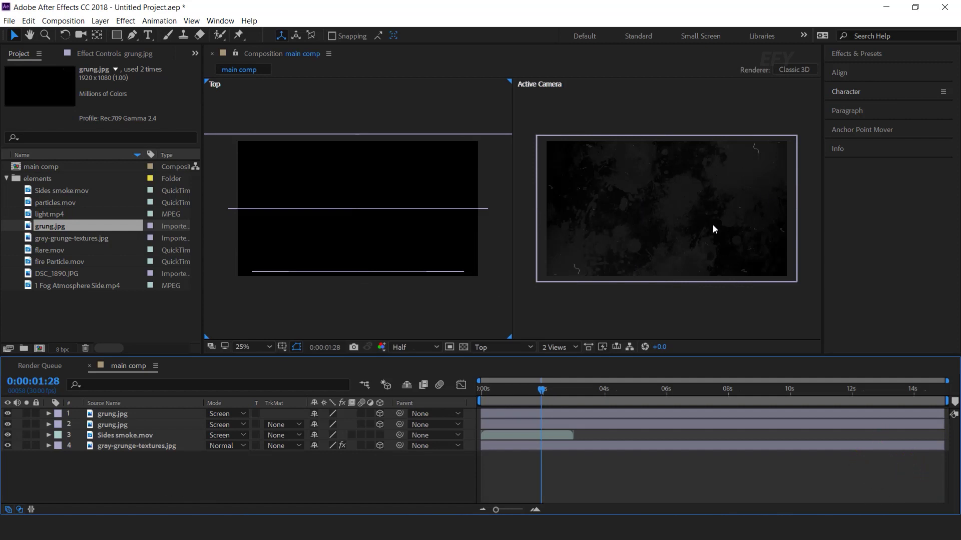
Step: Collapse the elements folder and create a 15-second 1920 x 1080 composition named "text comp"
left_click(167, 333)
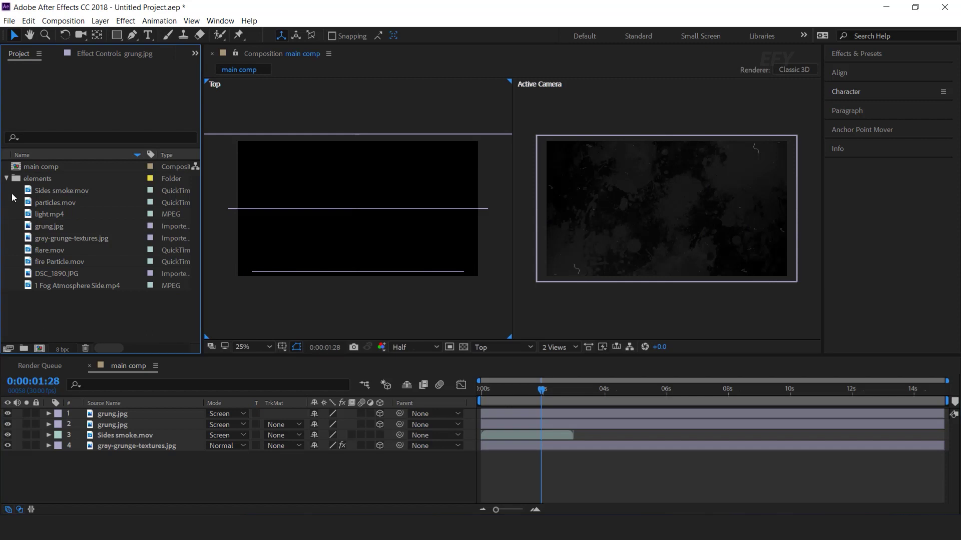
left_click(7, 178)
left_click(40, 349)
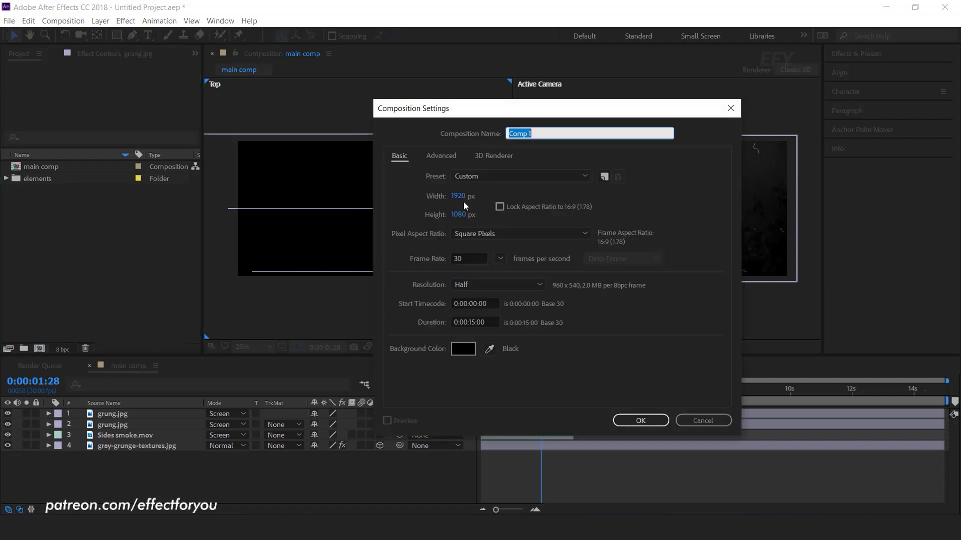
type("text comp")
key("Return")
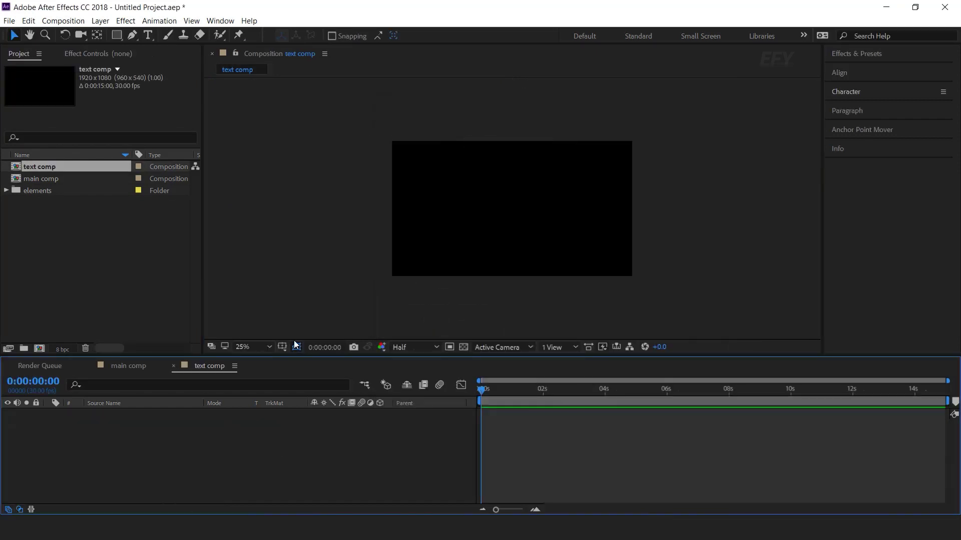
Step: Add two white italic Montserrat SemiBold text layers reading "Action Revival" and "Title" to text comp
left_click(135, 292)
left_click(146, 35)
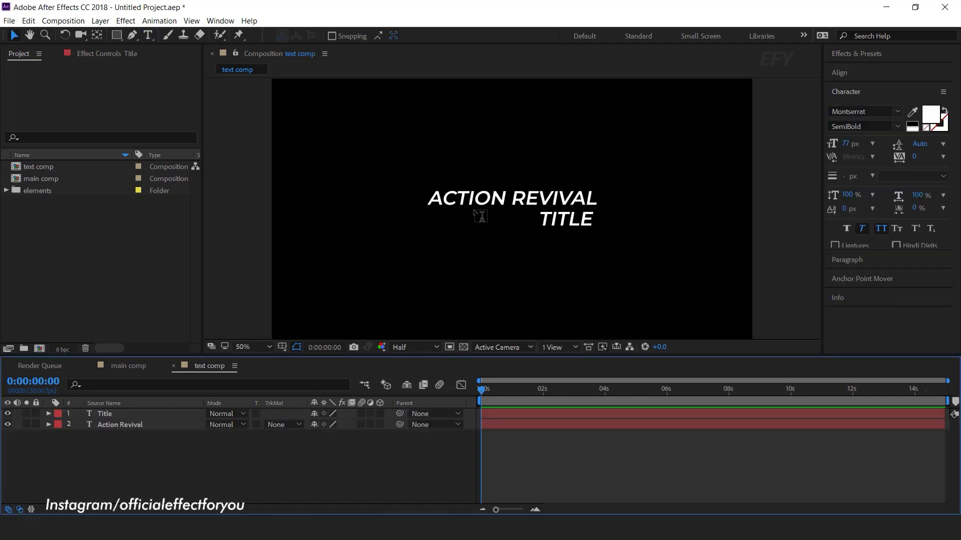
Step: Add a Gradient Overlay layer style to the Title text layer
left_click(564, 223)
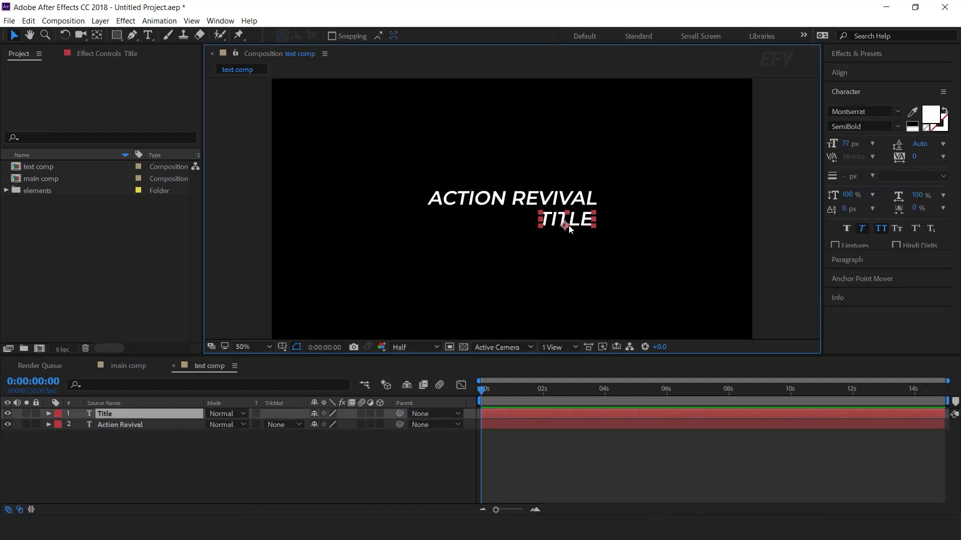
left_click(150, 450)
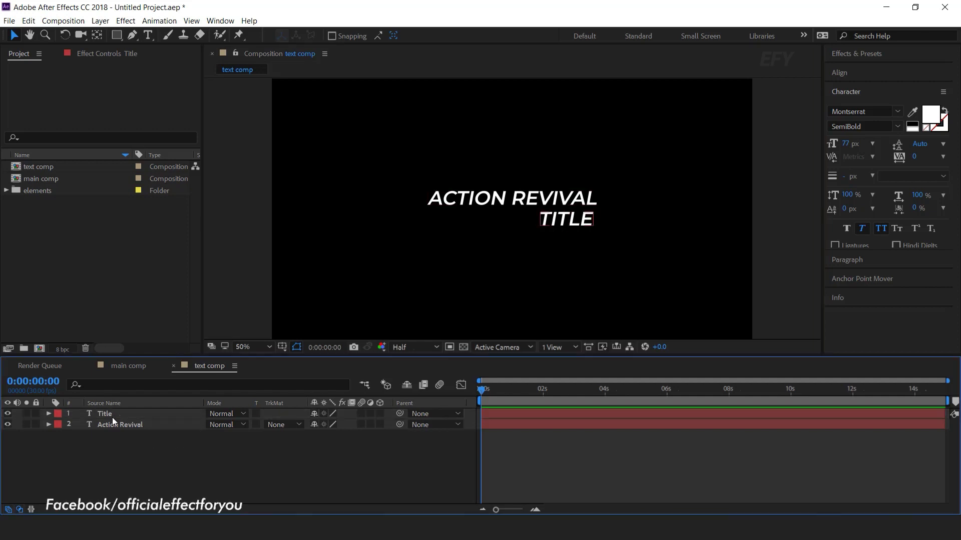
left_click(114, 415)
left_click(100, 21)
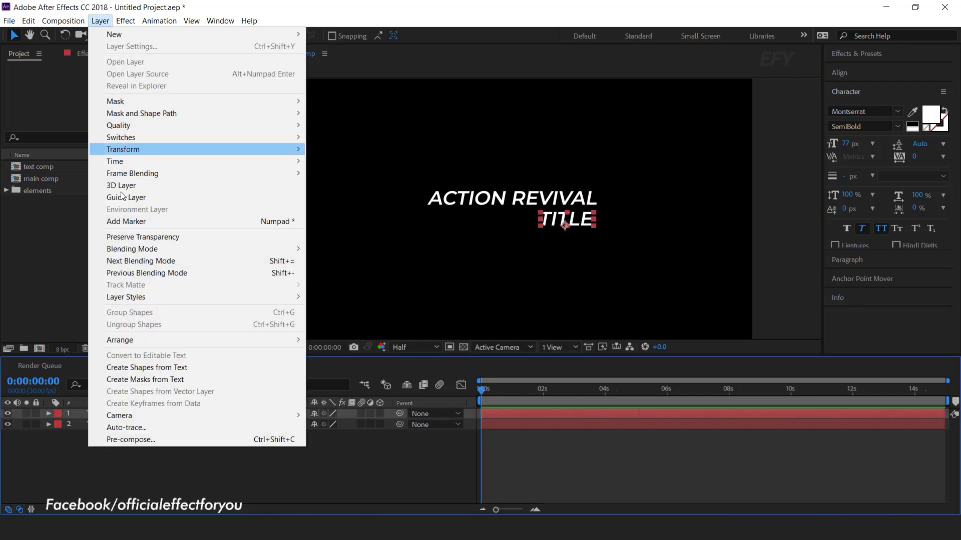
mouse_move(127, 300)
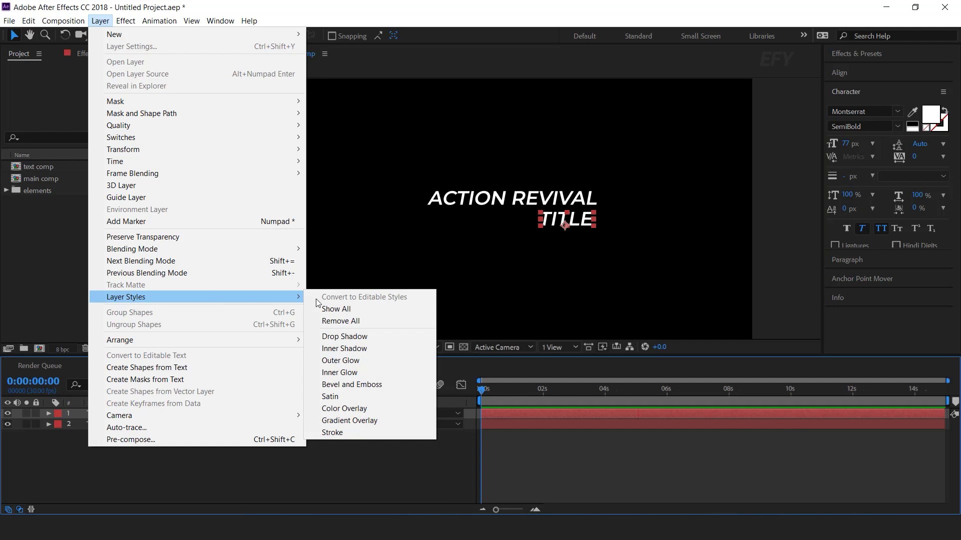
left_click(353, 421)
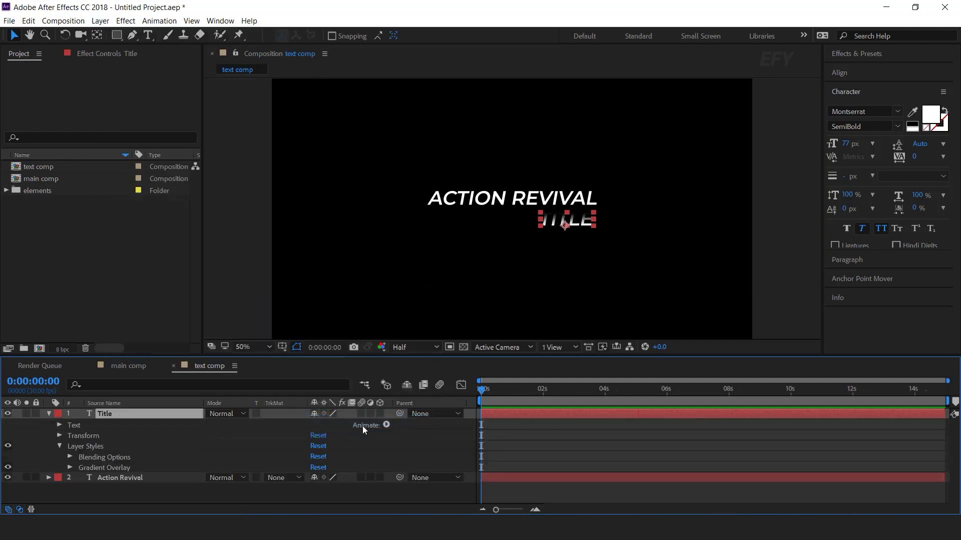
Step: Set the Title layer's gradient overlay colors to run from dark red to light red E16060, then collapse the layer's properties
left_click(70, 467)
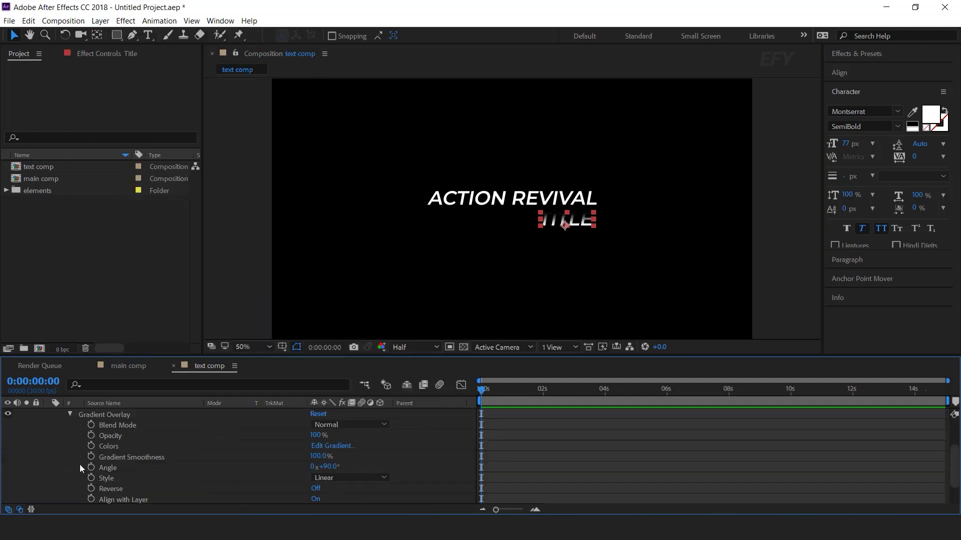
left_click(334, 445)
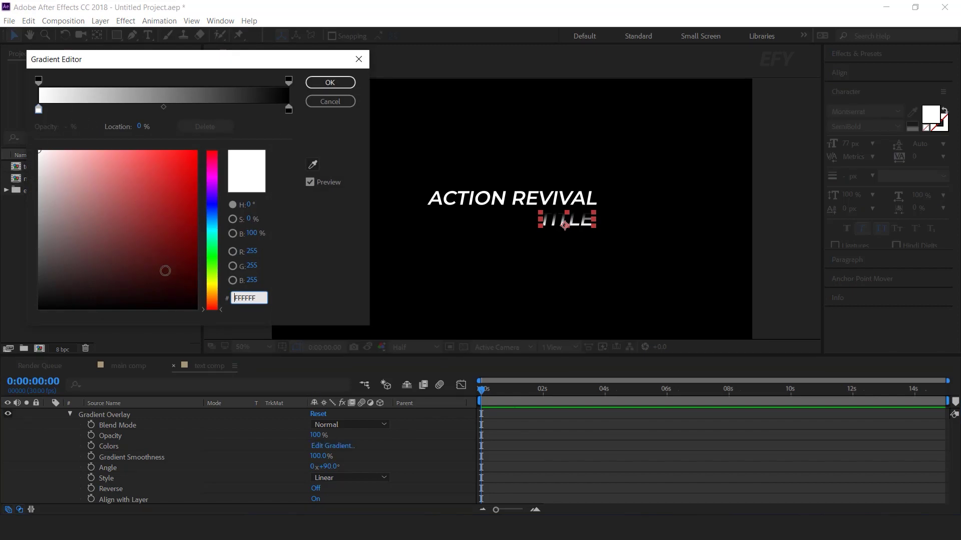
left_click(140, 259)
left_click_drag(141, 259, 163, 235)
left_click(289, 109)
left_click_drag(135, 157, 131, 168)
key("Return")
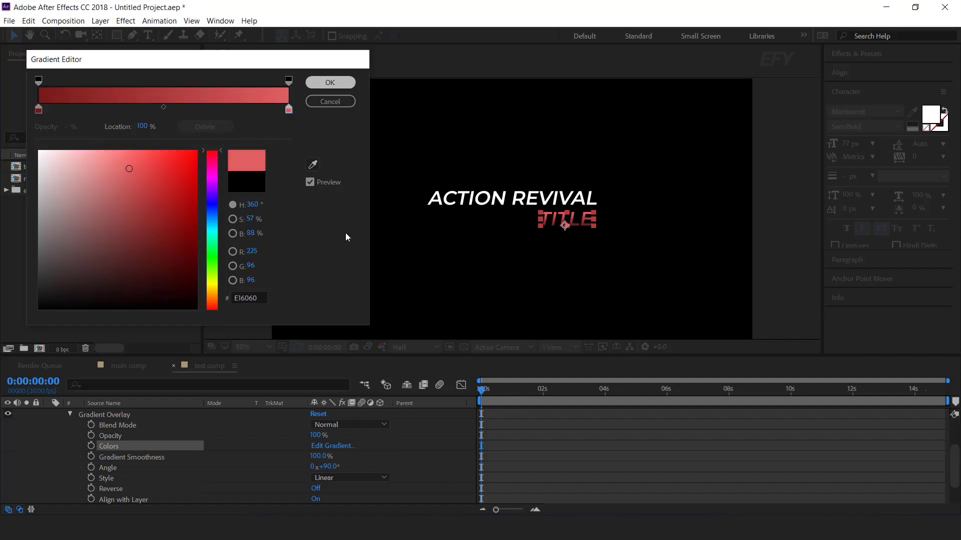
left_click(568, 453)
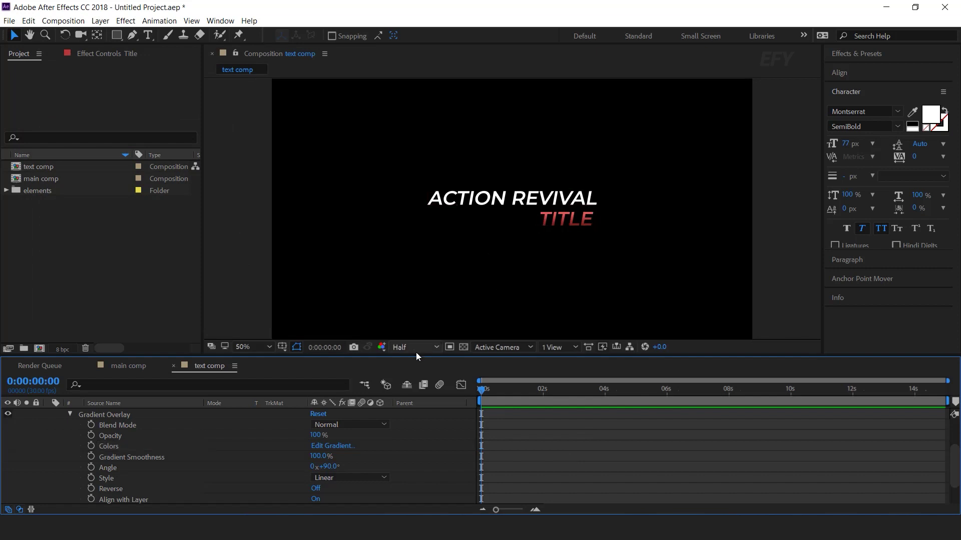
scroll(125, 440, "up", 3)
left_click(44, 415)
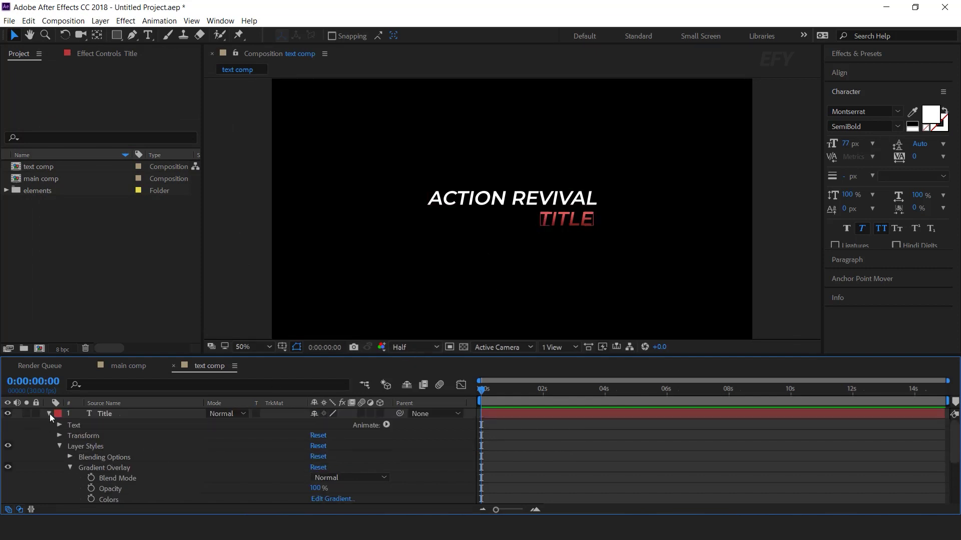
left_click(49, 414)
left_click(437, 264)
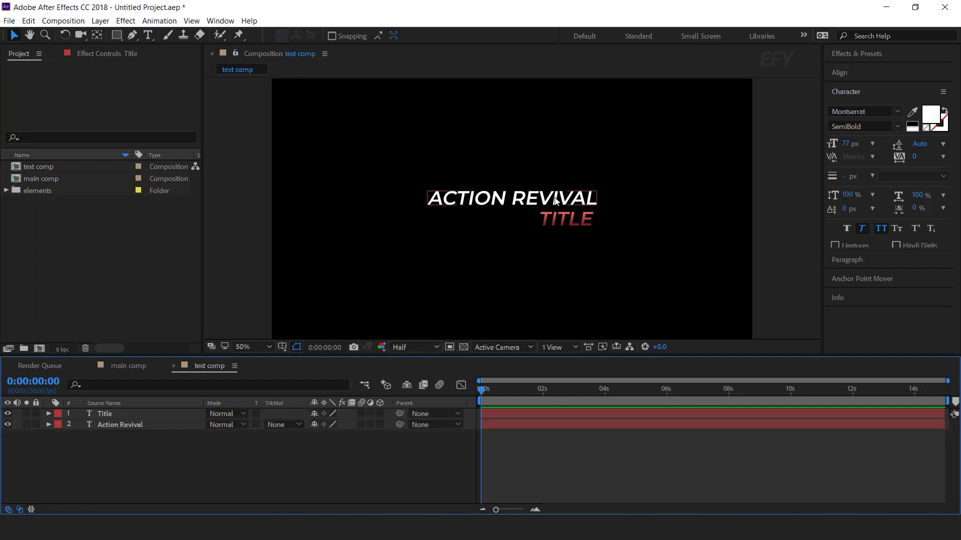
Step: Create a null object above the Action Revival layer and parent Action Revival to it
left_click(118, 427)
right_click(284, 455)
mouse_move(357, 337)
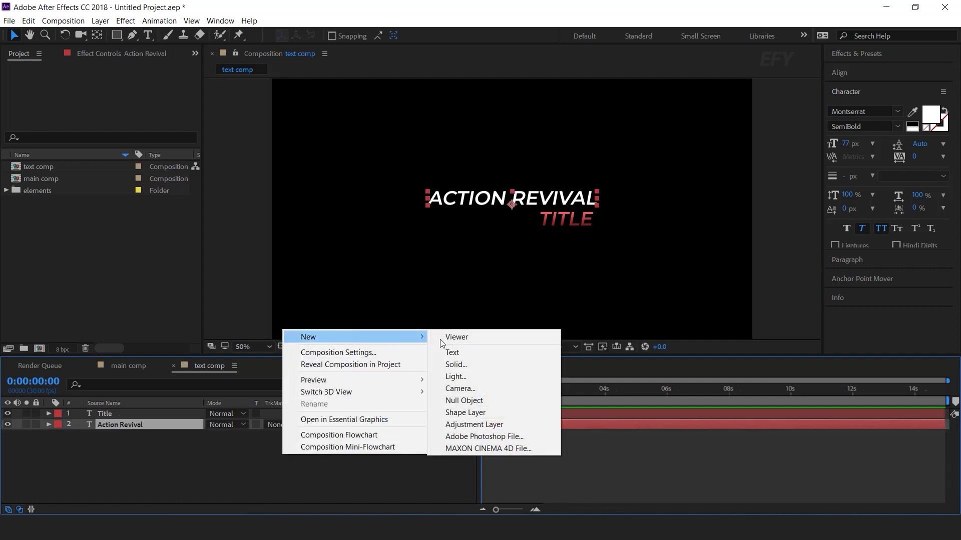
left_click(473, 401)
left_click(120, 438)
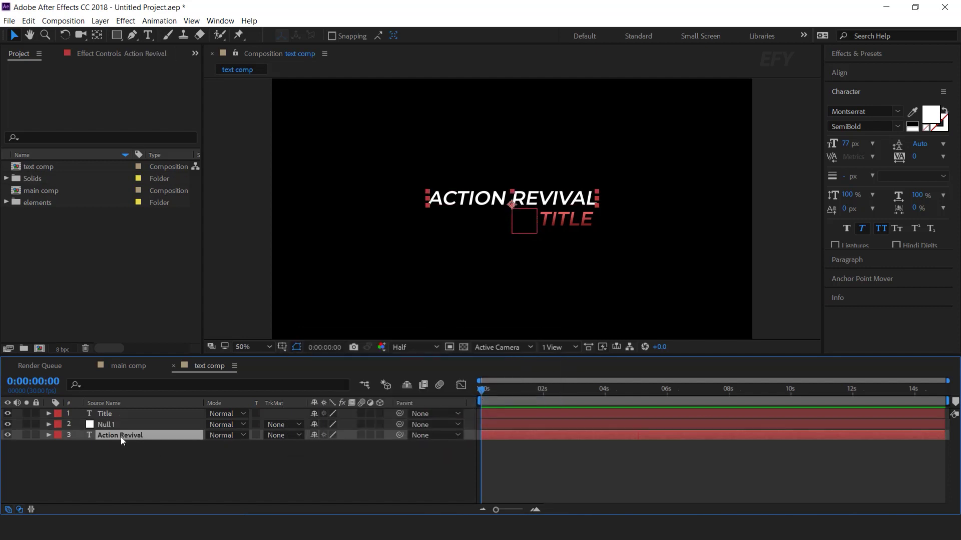
left_click_drag(400, 434, 121, 424)
Step: Keyframe Null 1's Position from 443, 540 at the start to 747, 540 at frame 20
left_click(127, 425)
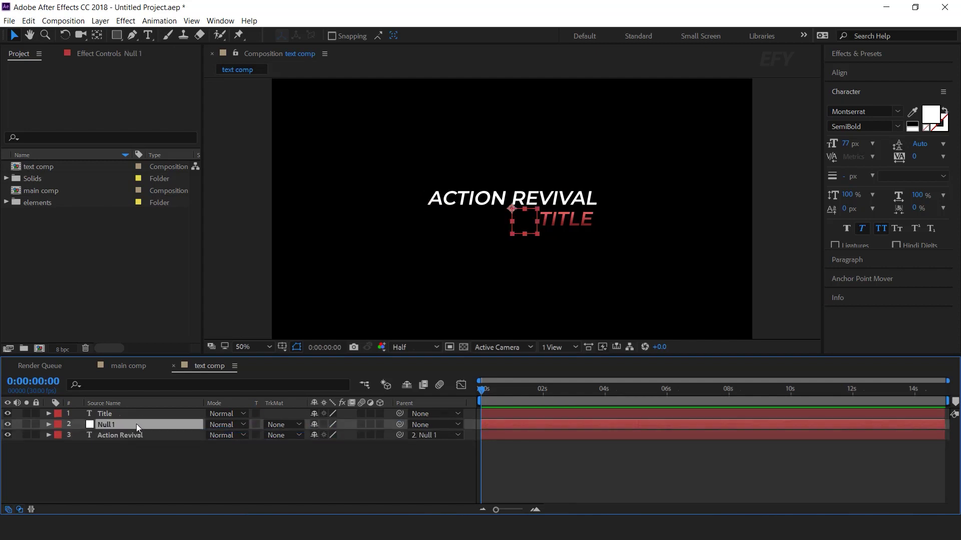
key("p")
left_click_drag(320, 436, 3, 443)
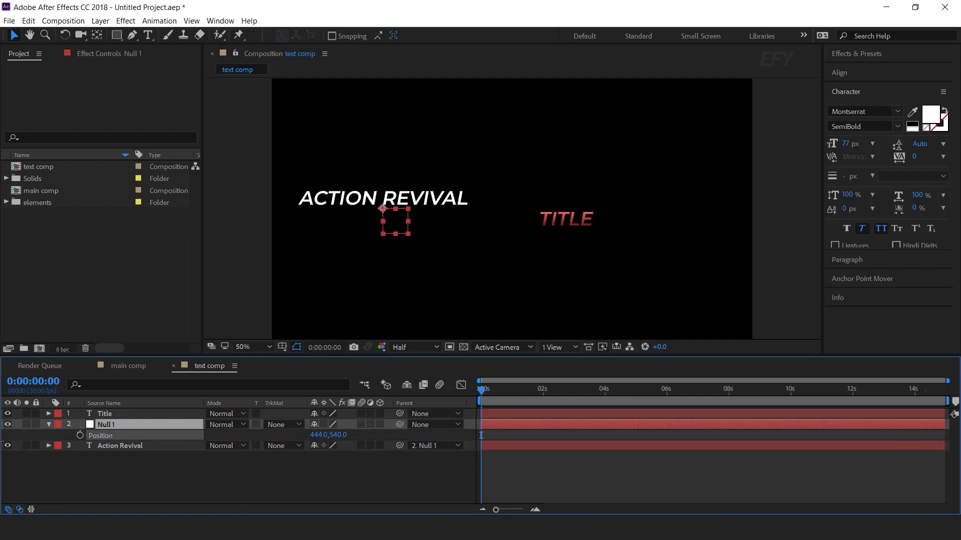
left_click(80, 435)
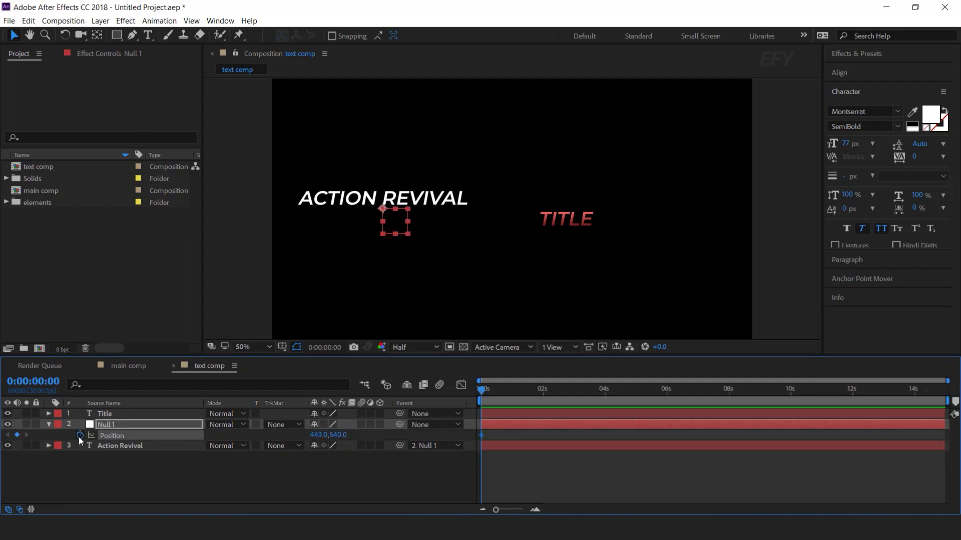
left_click(526, 507)
left_click_drag(520, 394, 562, 395)
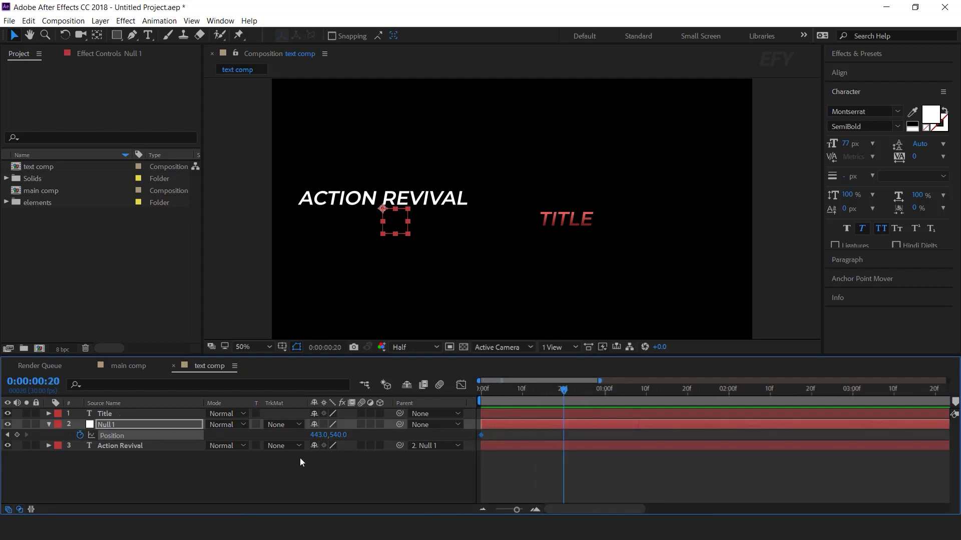
left_click_drag(316, 435, 543, 440)
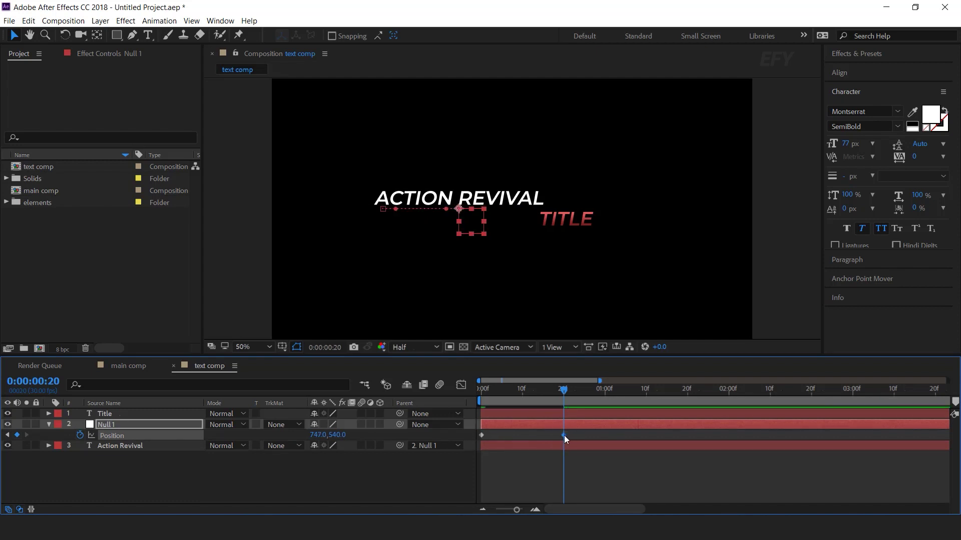
Step: Apply Easy Ease In to Null 1's frame 20 Position keyframe, lengthen its incoming influence in the speed graph and preview the motion
right_click(564, 435)
mouse_move(623, 428)
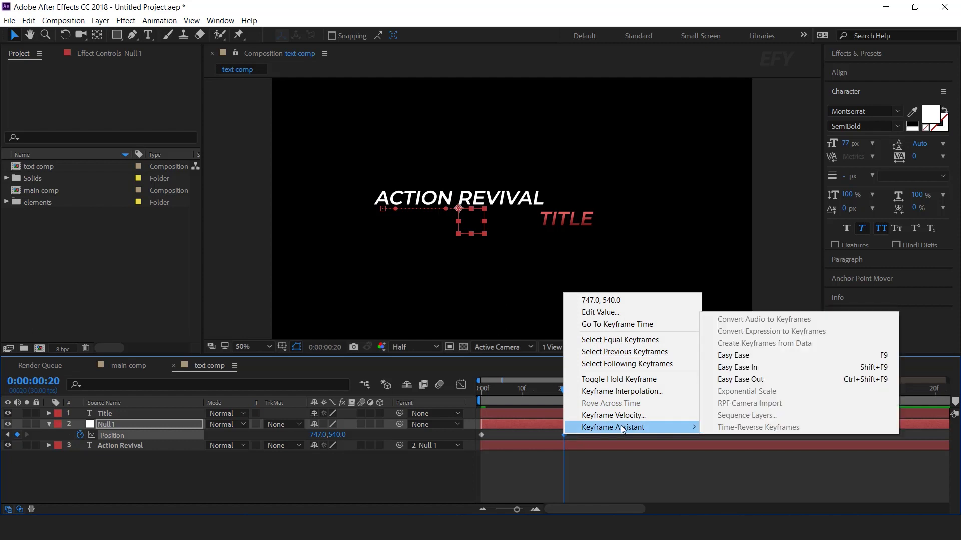
left_click(762, 370)
left_click(461, 385)
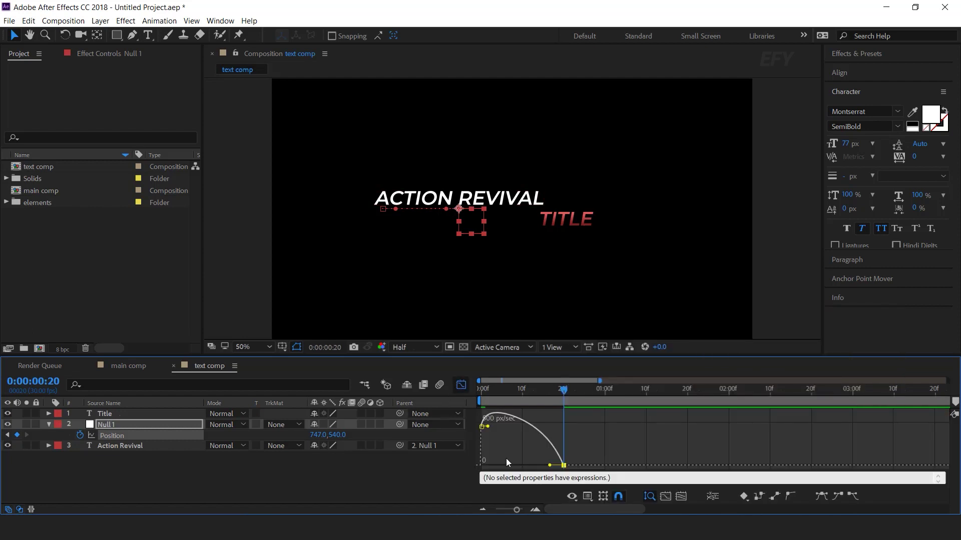
left_click_drag(550, 471, 523, 470)
right_click(633, 441)
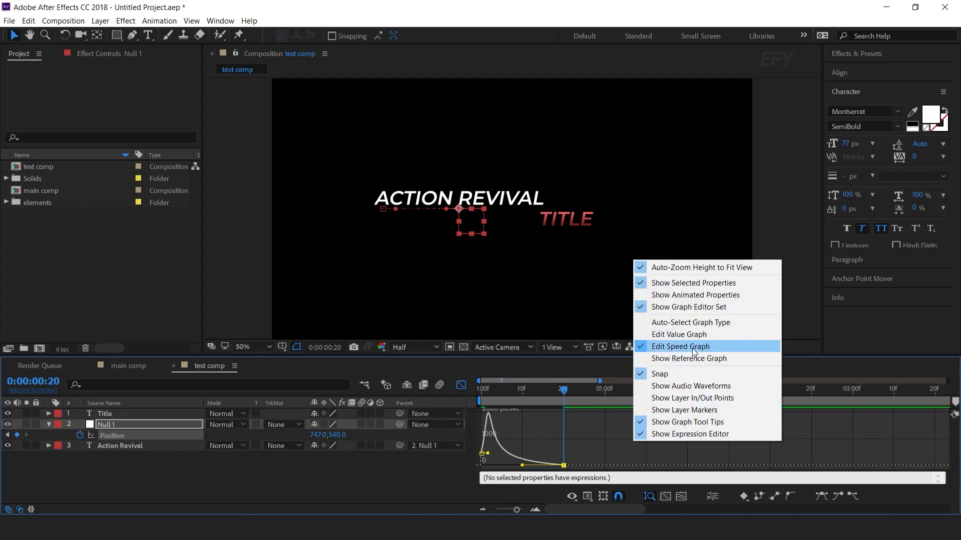
left_click(614, 438)
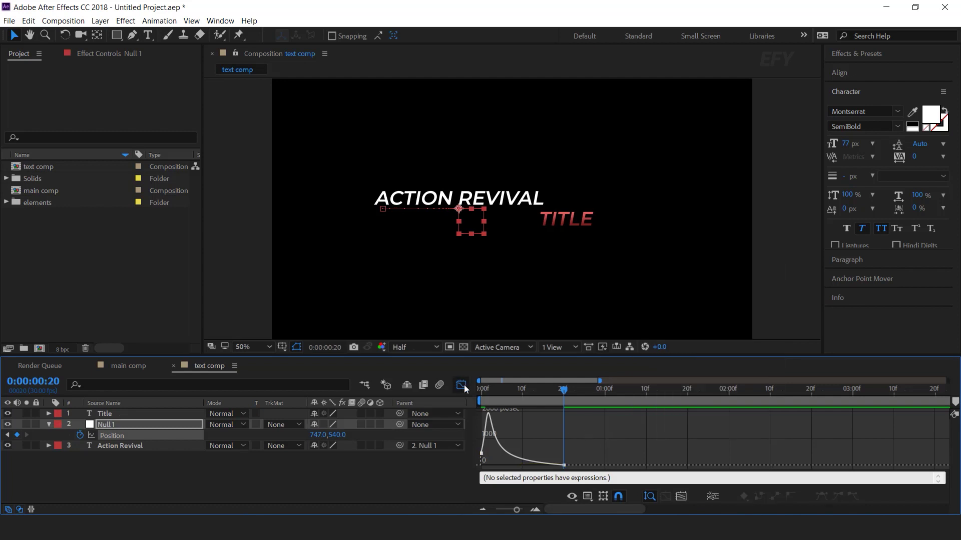
left_click(461, 385)
key("Home")
key("space")
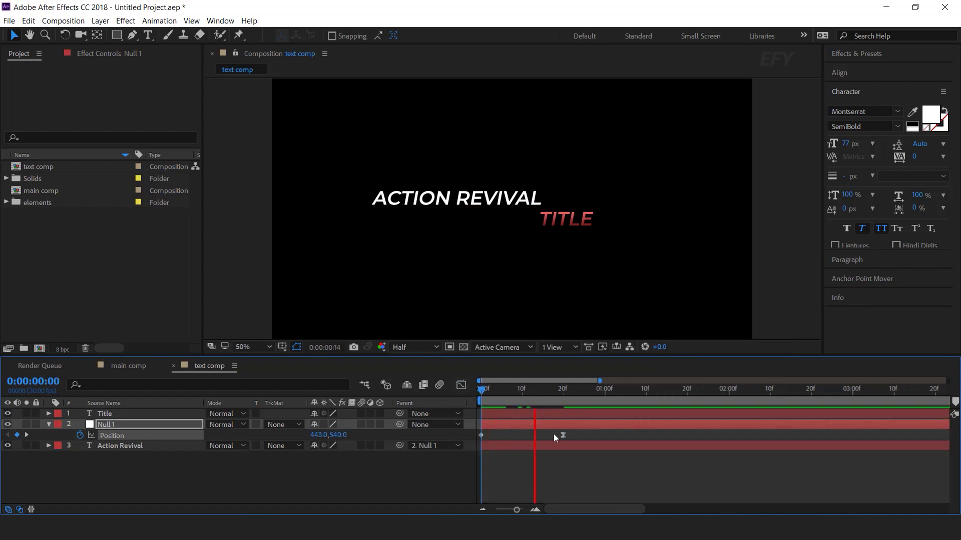
key("space")
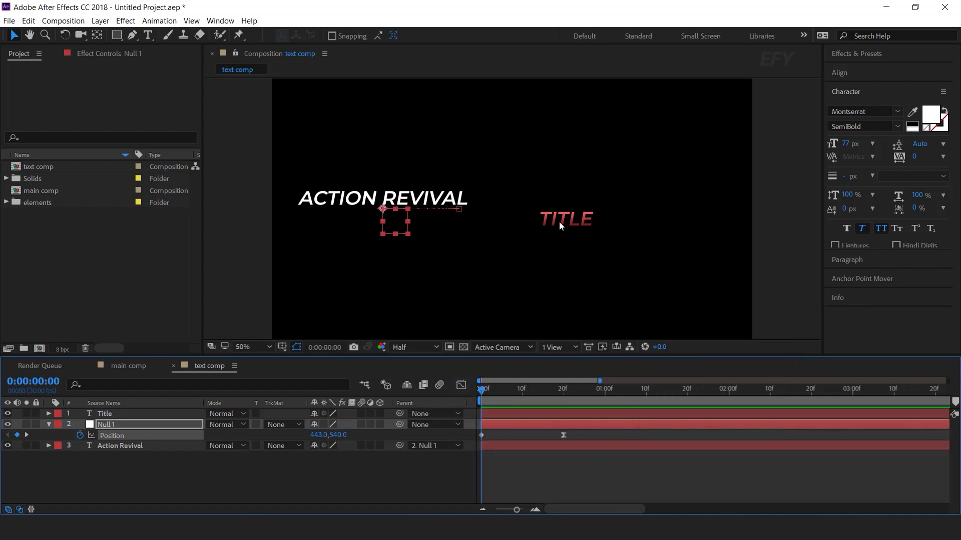
key("space")
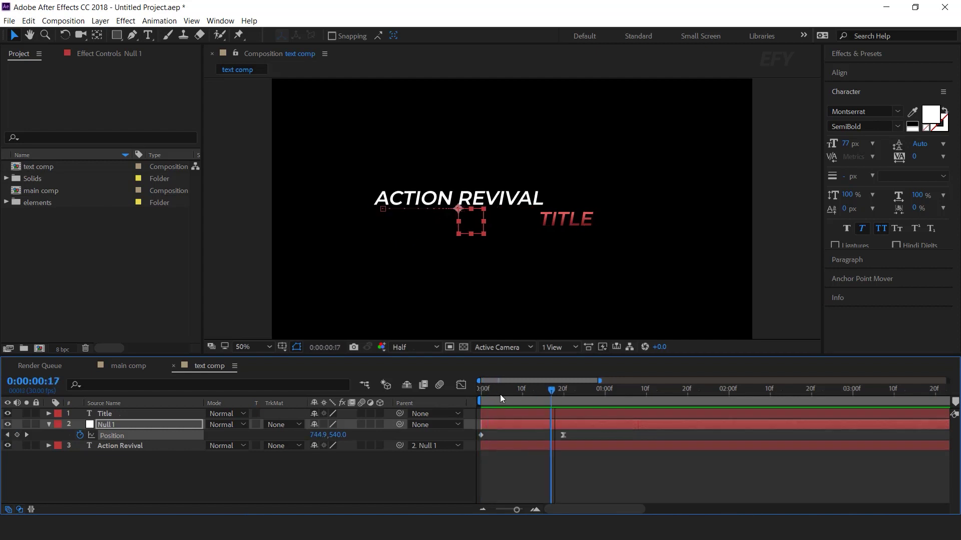
Step: Create a second null object and parent the Title layer to it
left_click(273, 461)
right_click(273, 462)
mouse_move(367, 343)
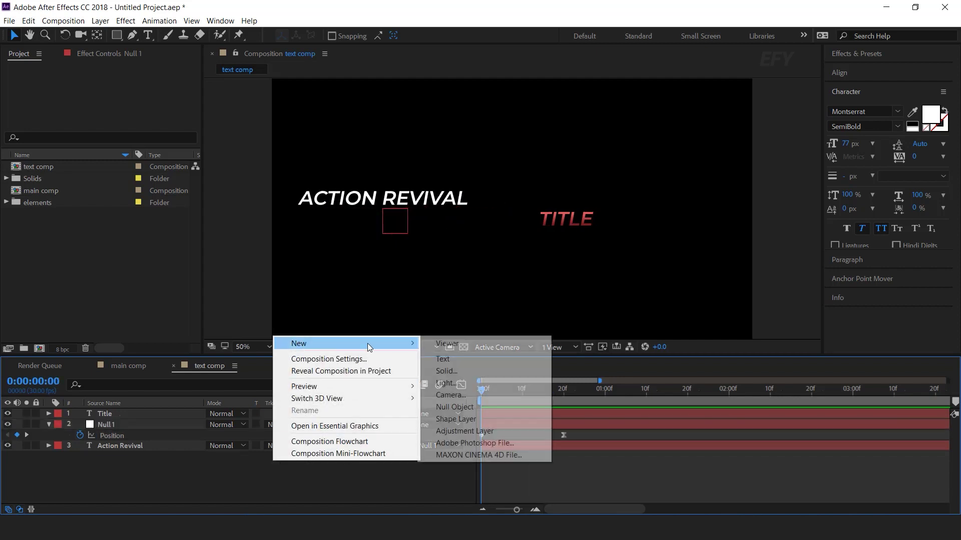
left_click(461, 408)
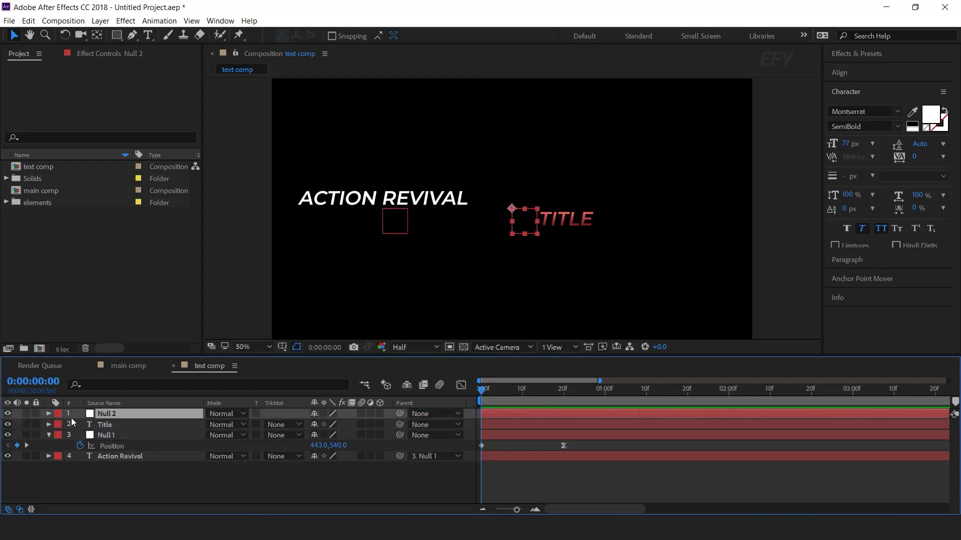
left_click(115, 425)
left_click_drag(398, 425, 113, 415)
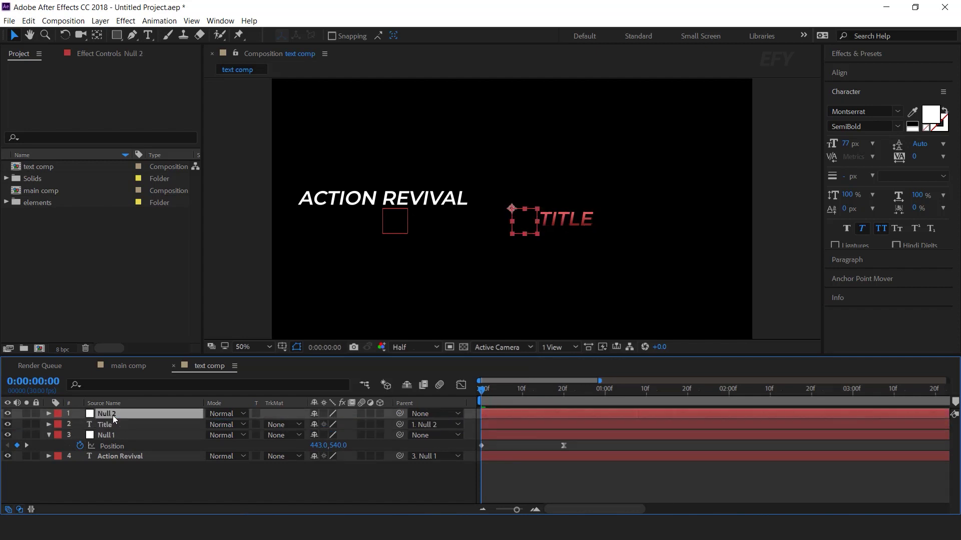
Step: Keyframe Null 2's Position from 1553, 540 at the start to 809, 540 at frame 20
key("p")
key("space")
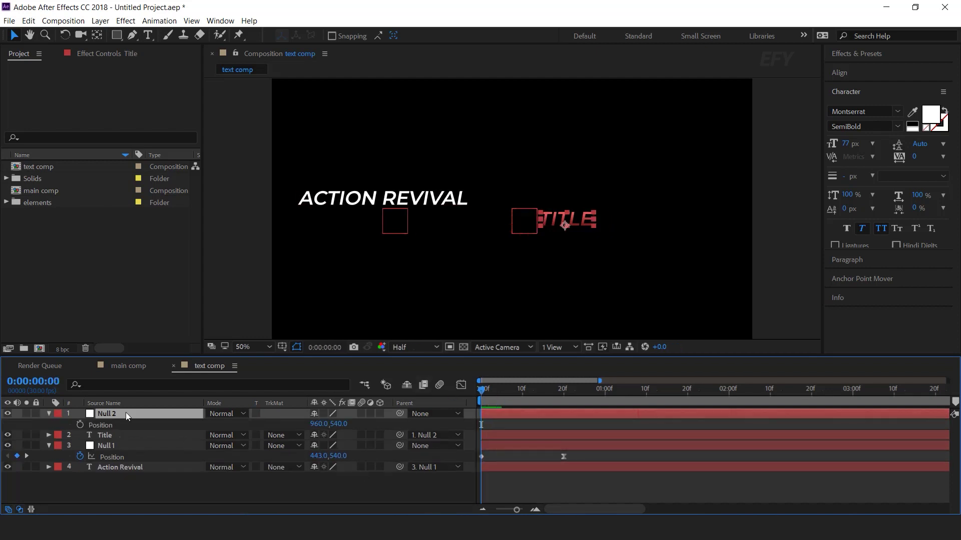
left_click_drag(315, 425, 683, 429)
left_click(80, 425)
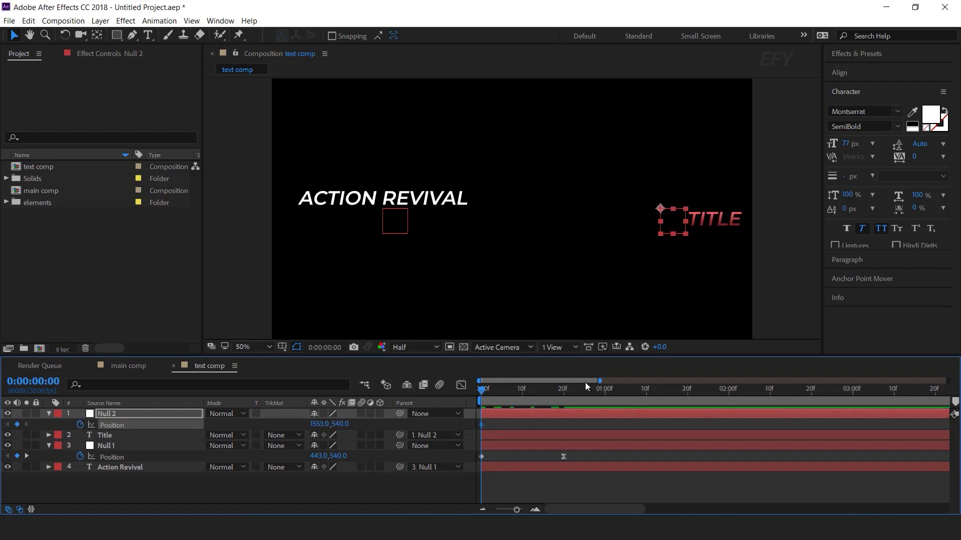
left_click(563, 389)
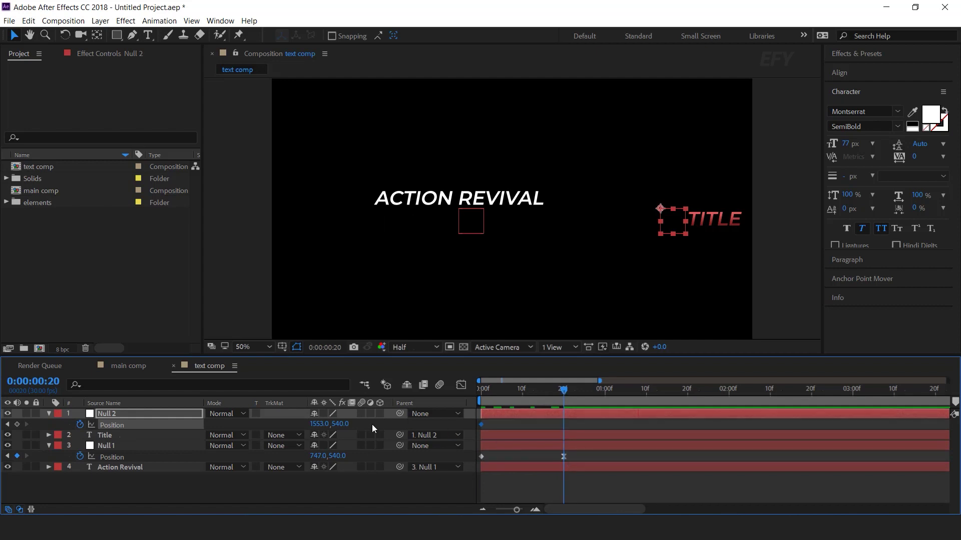
left_click_drag(321, 429, 239, 424)
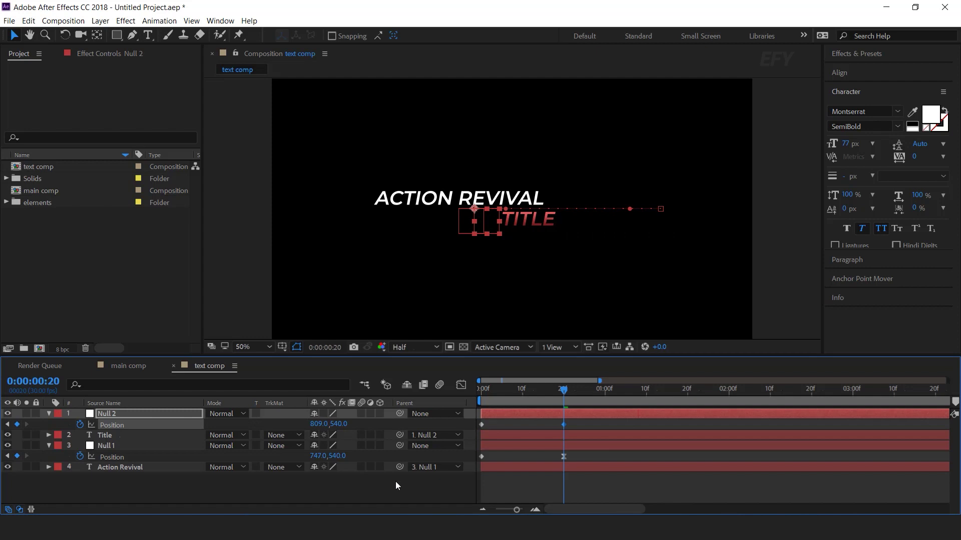
Step: Apply Easy Ease to Null 2's frame 20 Position keyframe, lengthen its incoming influence in the speed graph and preview the animation
right_click(563, 425)
mouse_move(650, 418)
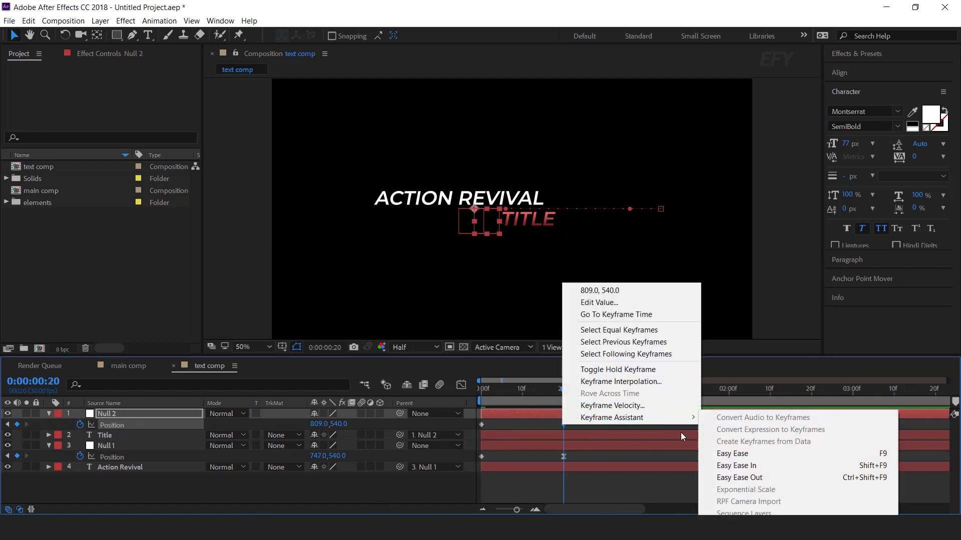
left_click(746, 454)
left_click(461, 385)
left_click_drag(549, 467, 488, 466)
left_click(461, 384)
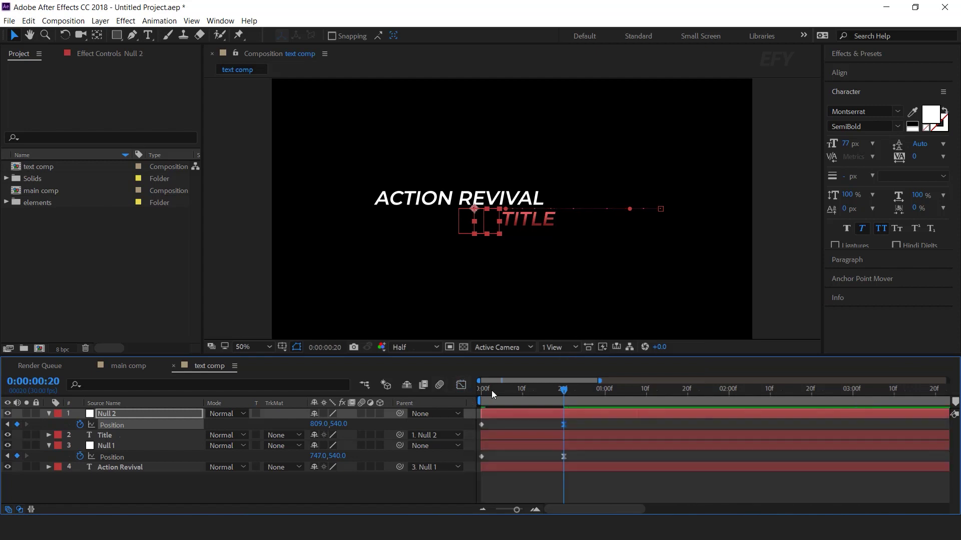
left_click(492, 390)
key("space")
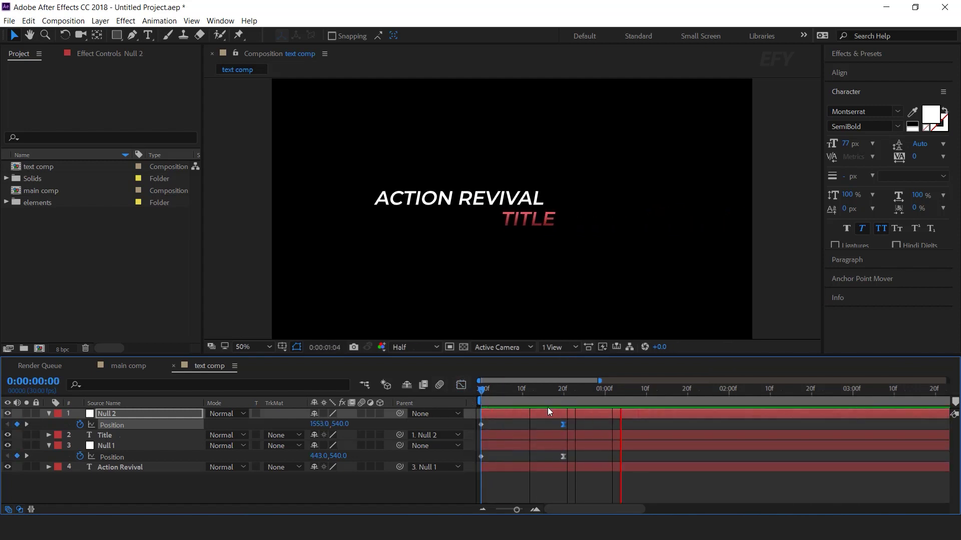
Step: Stop the preview and collapse the Position properties of Null 1 and Null 2 in text comp
key("space")
left_click(481, 457)
left_click_drag(576, 395, 563, 399)
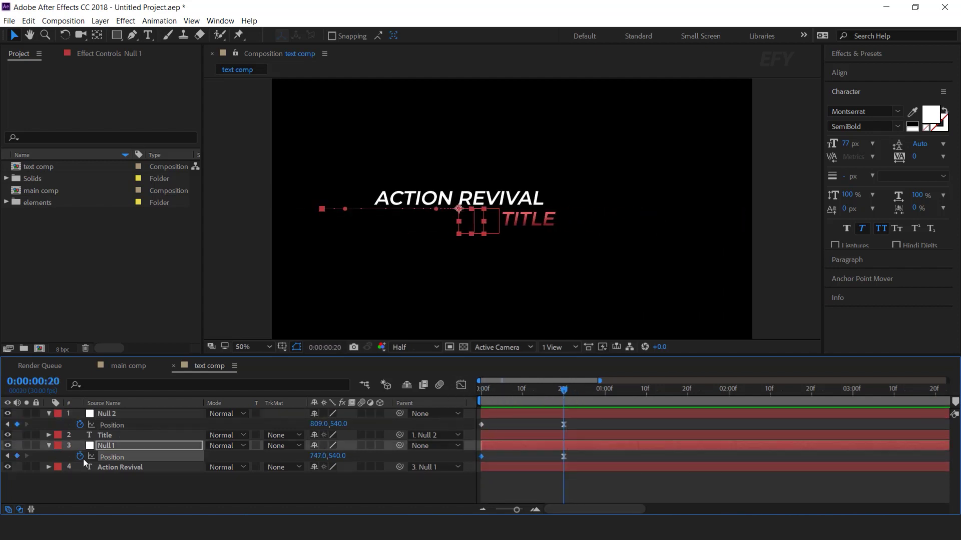
left_click(49, 446)
left_click(49, 413)
left_click(242, 474)
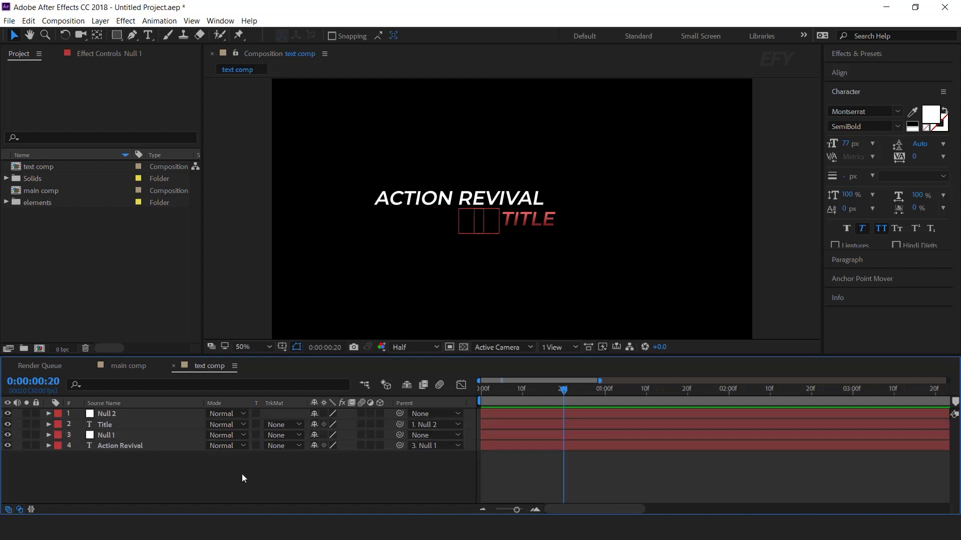
Step: Add Position keyframes to the Title and Action Revival layers at the start of the composition
left_click_drag(569, 393, 440, 402)
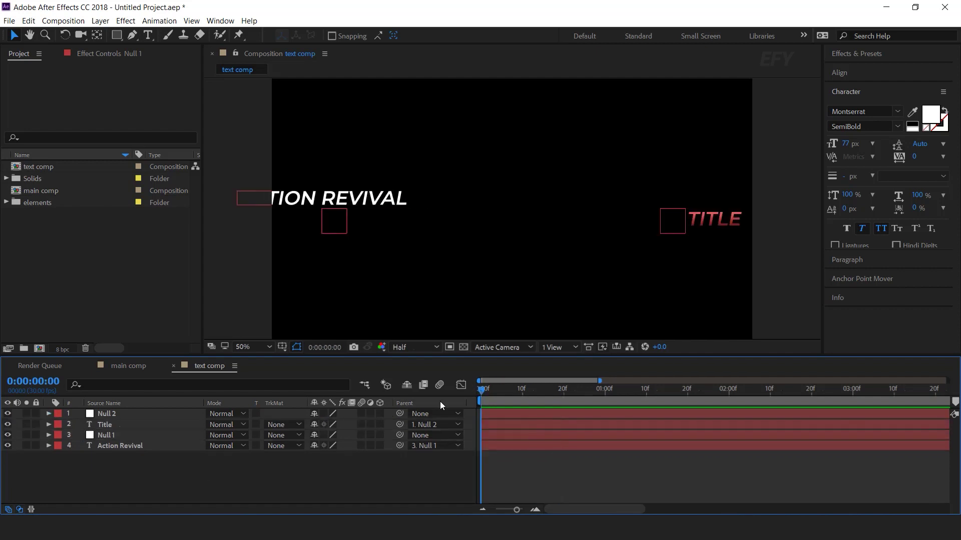
left_click(121, 446)
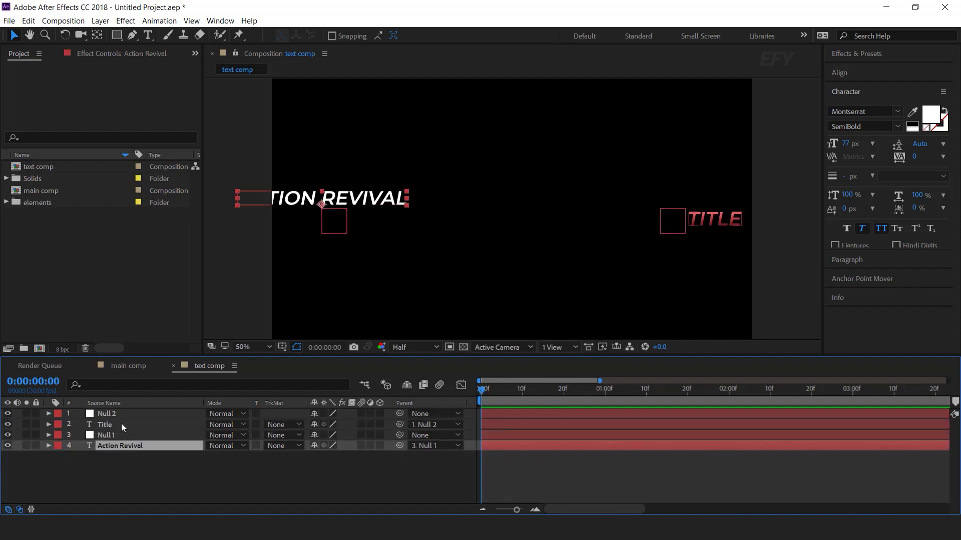
left_click(121, 424, "ctrl")
key("p")
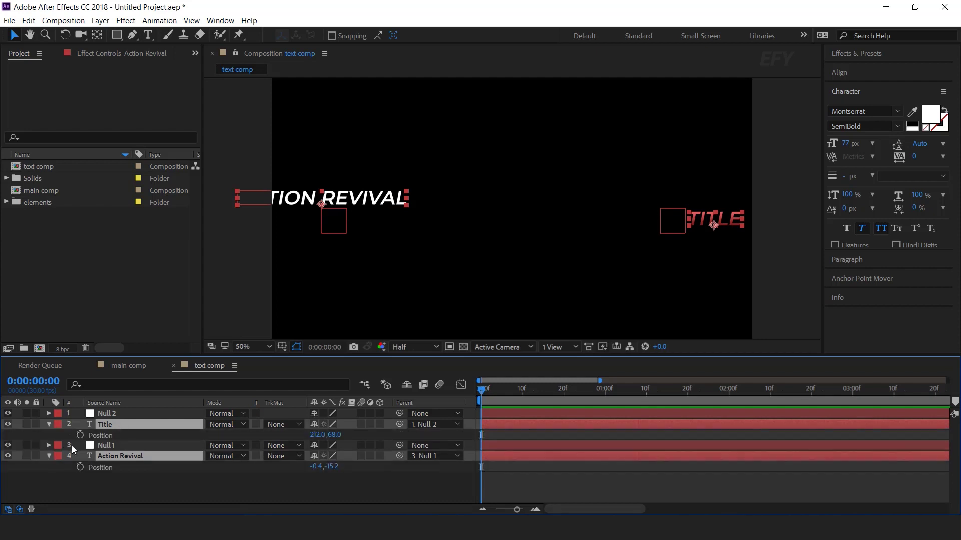
left_click(80, 437)
left_click(80, 468)
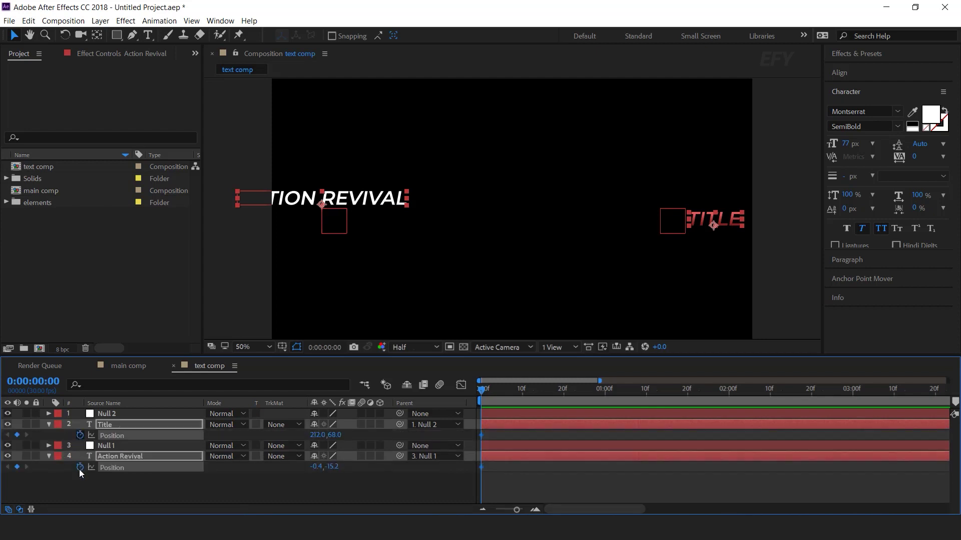
Step: At 6 seconds, keyframe Action Revival's Position at 109.6, -15.2 and Title's Position at 99, 68
key("semicolon")
left_click_drag(488, 390, 696, 393)
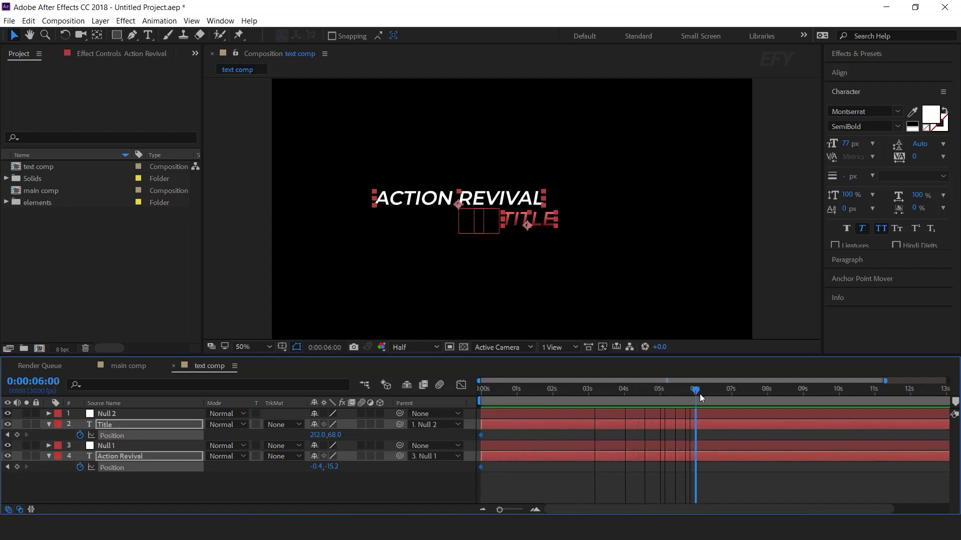
left_click(246, 485)
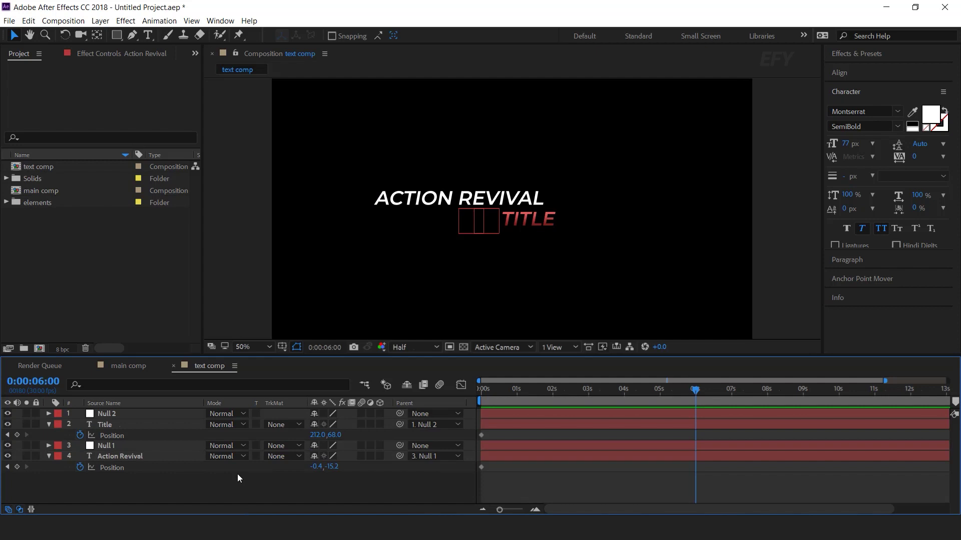
left_click(153, 459)
left_click_drag(317, 467, 399, 470)
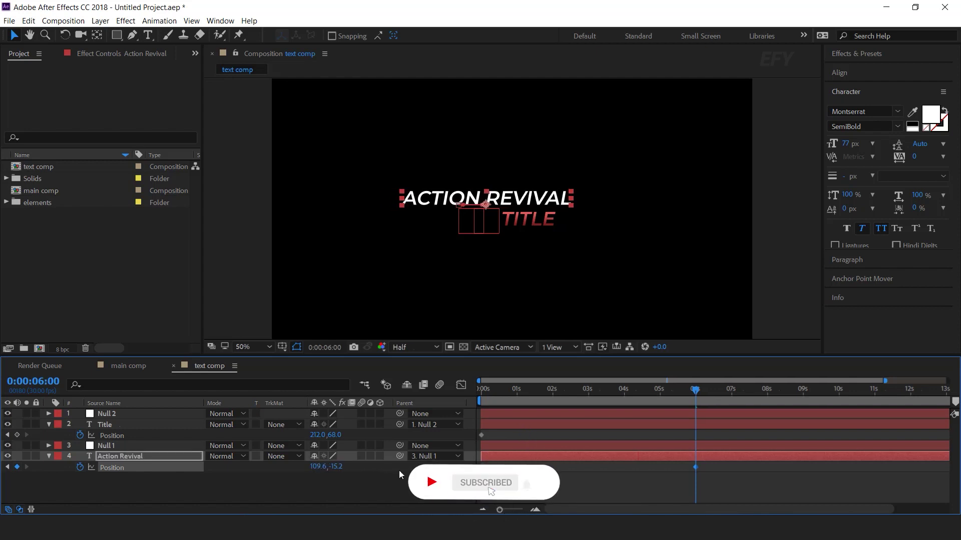
left_click(115, 424)
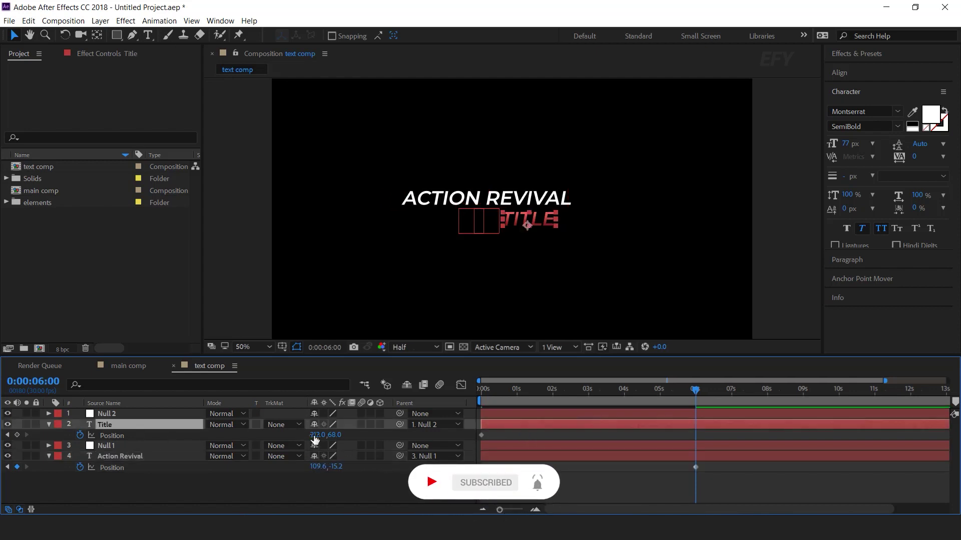
left_click_drag(314, 439, 249, 438)
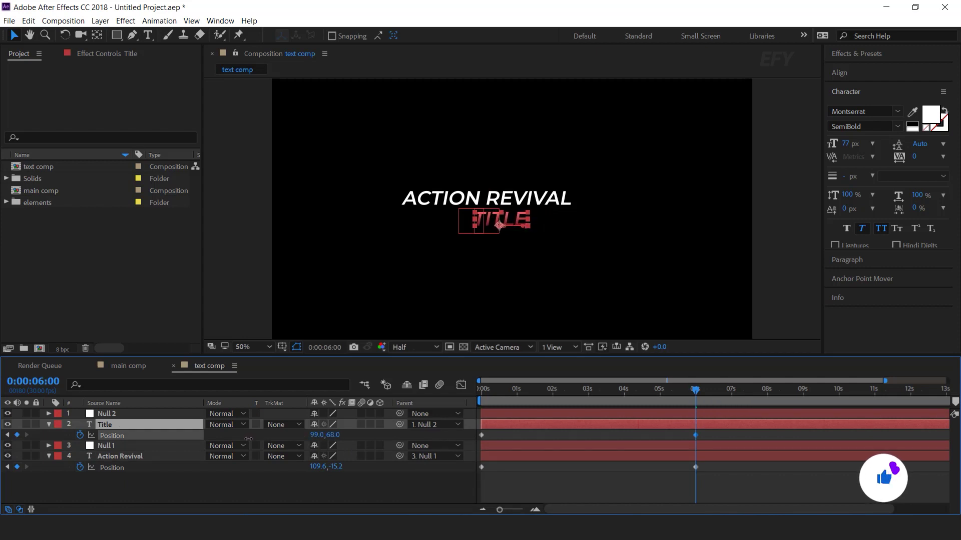
Step: Preview the slow drift of both text layers from the start of the composition
left_click(707, 461)
left_click(482, 391)
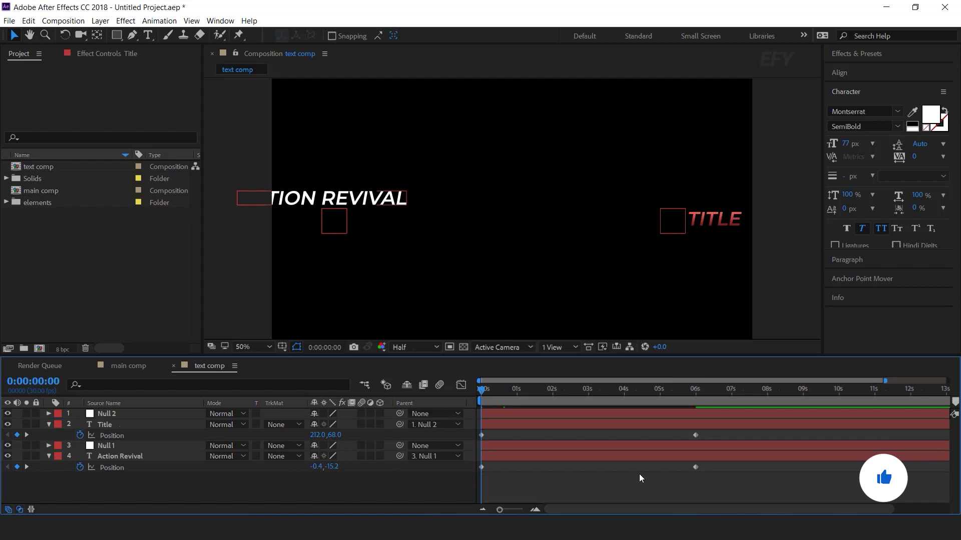
key("space")
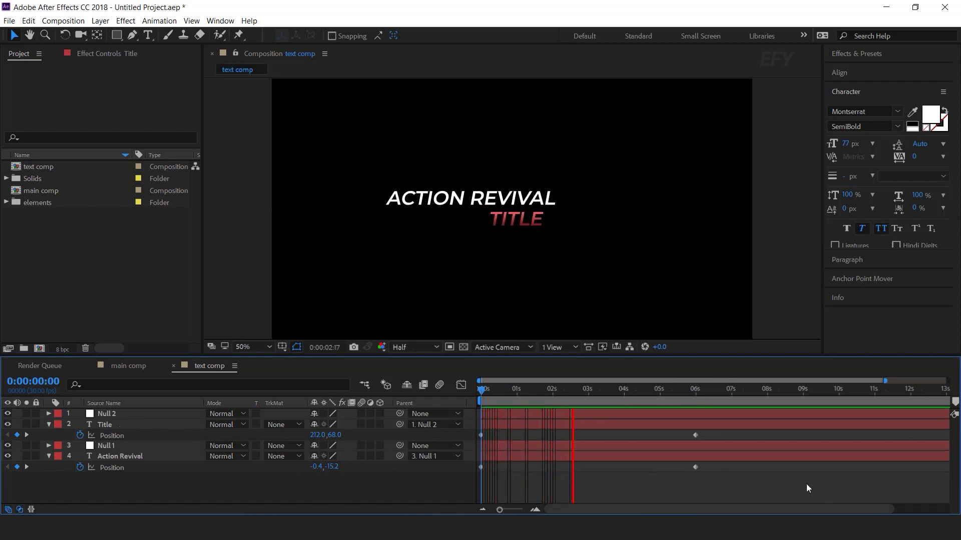
left_click_drag(614, 394, 482, 399)
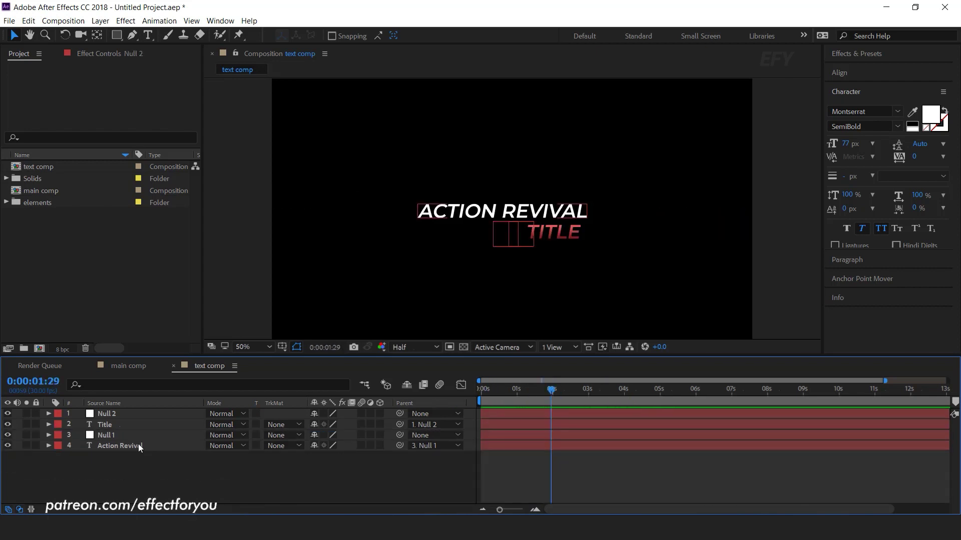
Step: Pre-compose the two nulls and two text layers as "text 1", moving all attributes into the new composition
left_click(138, 444)
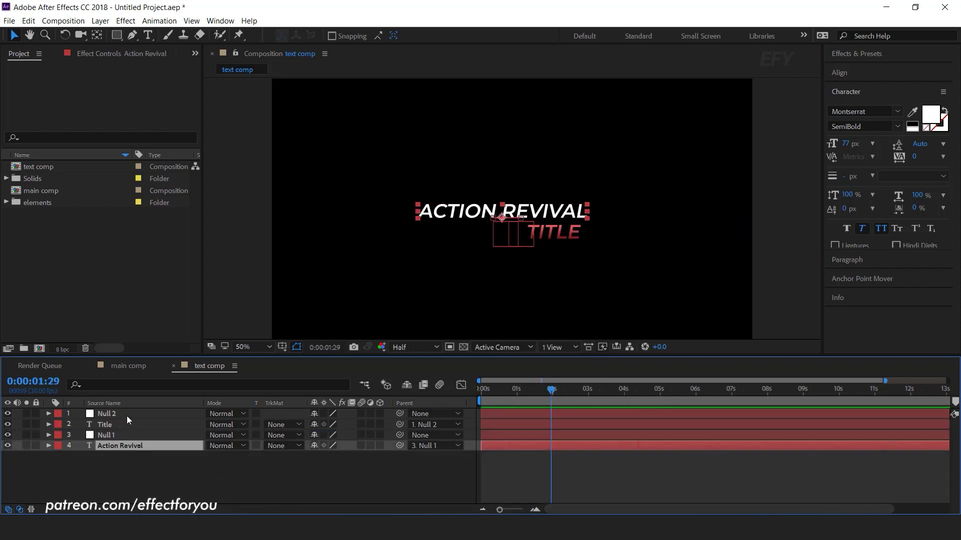
left_click(125, 413, "shift")
right_click(125, 413)
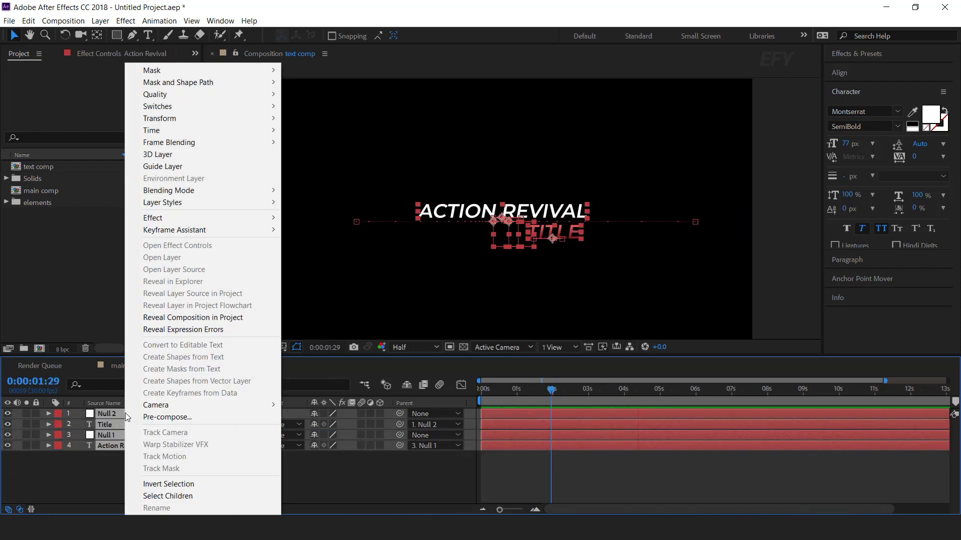
left_click(175, 416)
type("text 1")
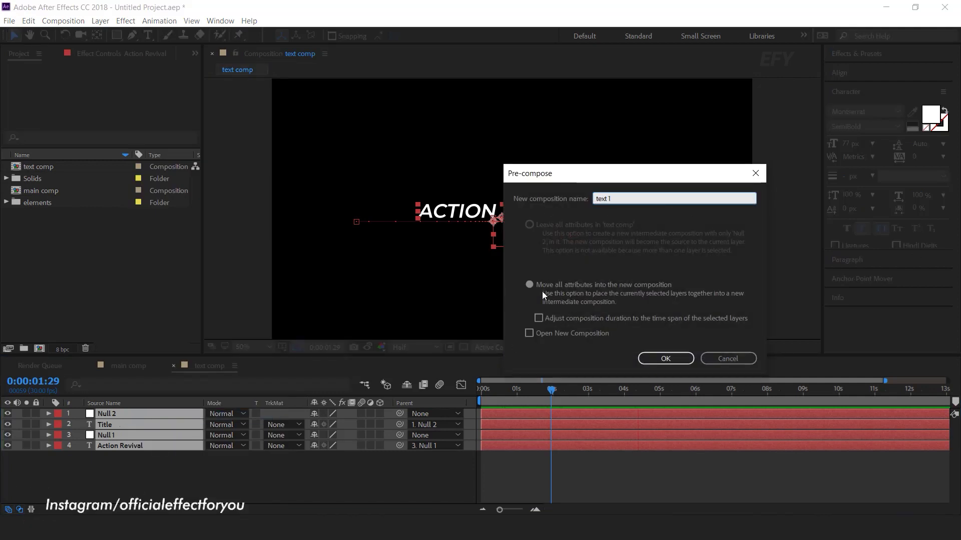
left_click(667, 358)
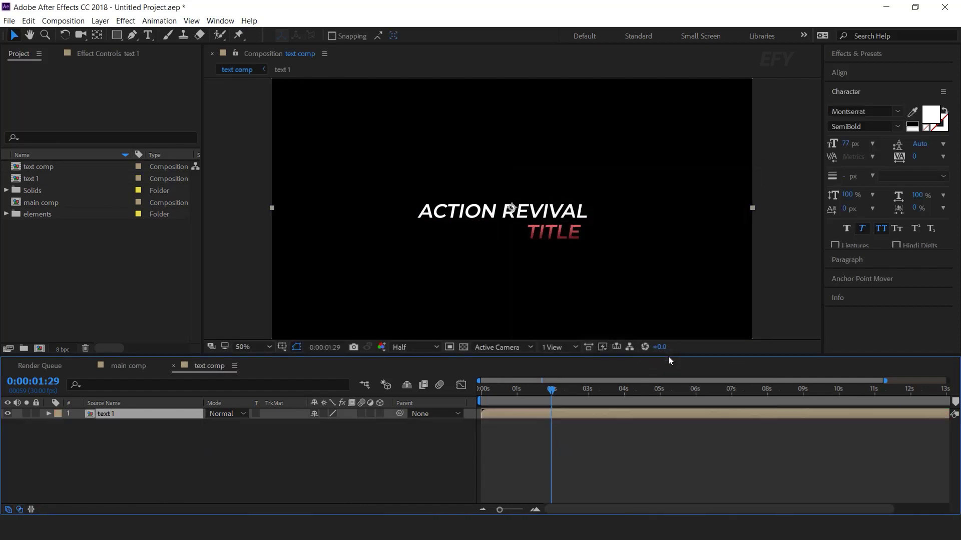
Step: Place DSC_1890.JPG from the elements folder beneath the text 1 layer and set its track matte to Alpha
left_click(92, 266)
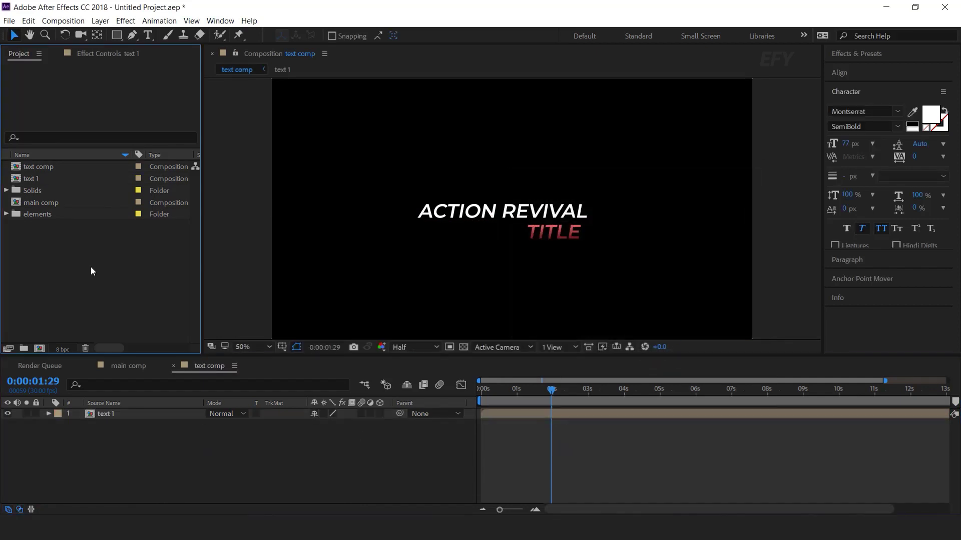
left_click(6, 214)
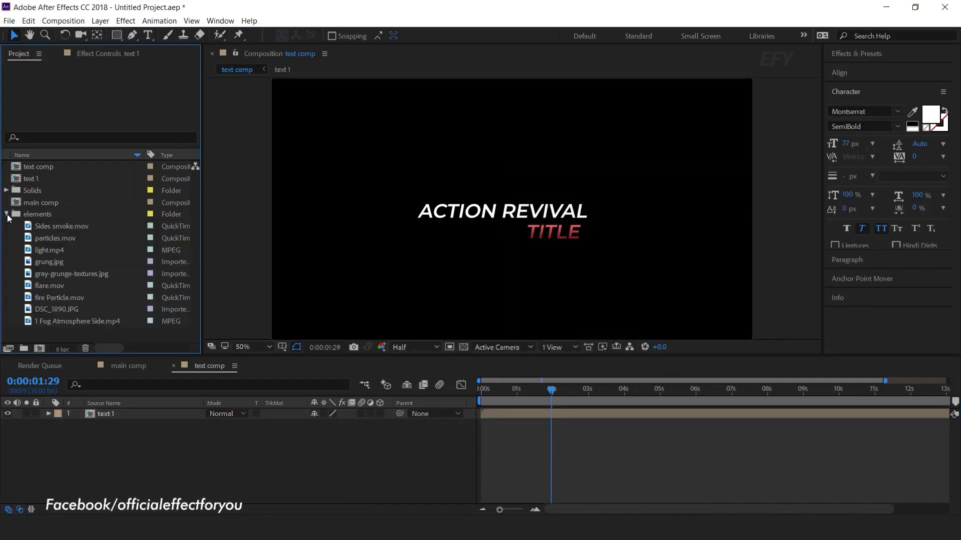
left_click(70, 309)
left_click_drag(47, 311, 124, 443)
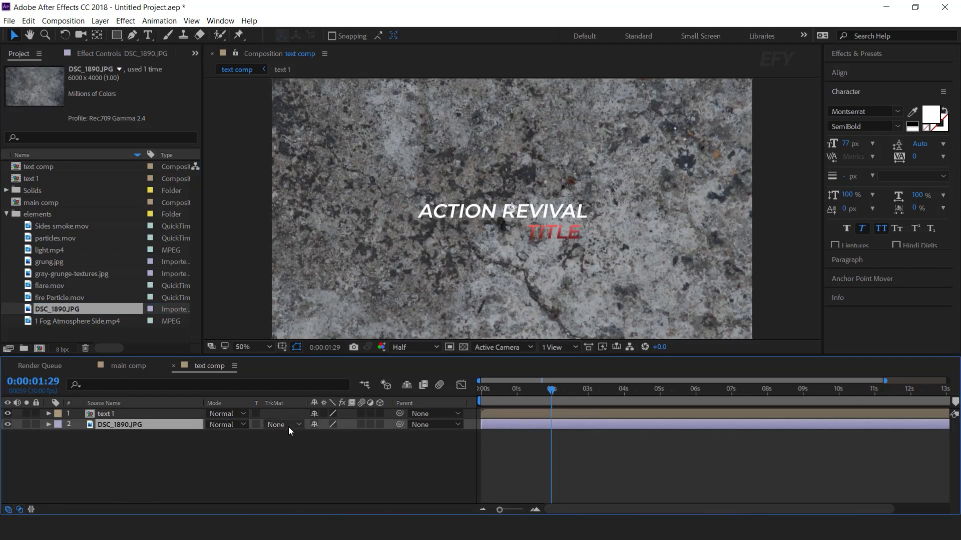
left_click(289, 427)
left_click(311, 455)
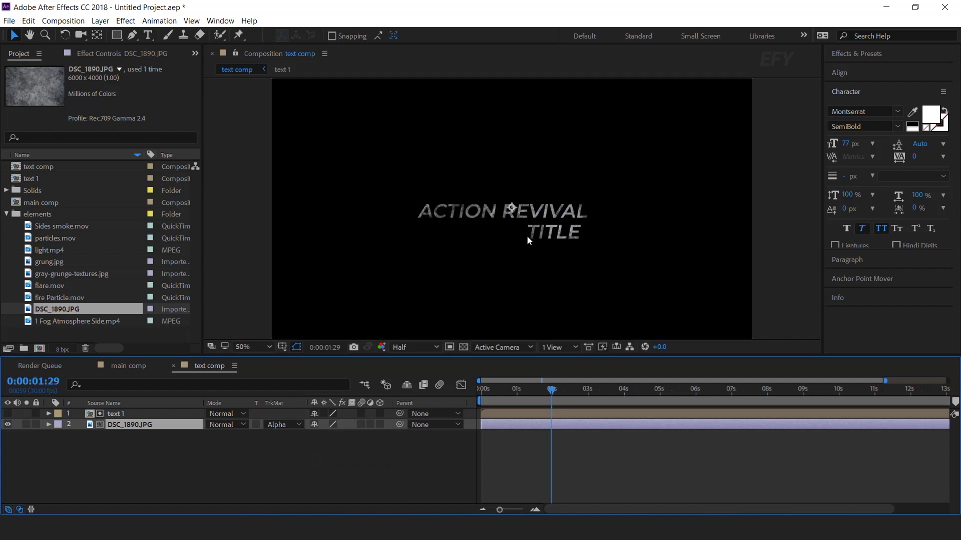
Step: Scale the DSC_1890.JPG texture down around its centre until it only slightly overlaps the composition frame
key("period")
key("period")
key("comma")
key("comma")
key("comma")
key("comma")
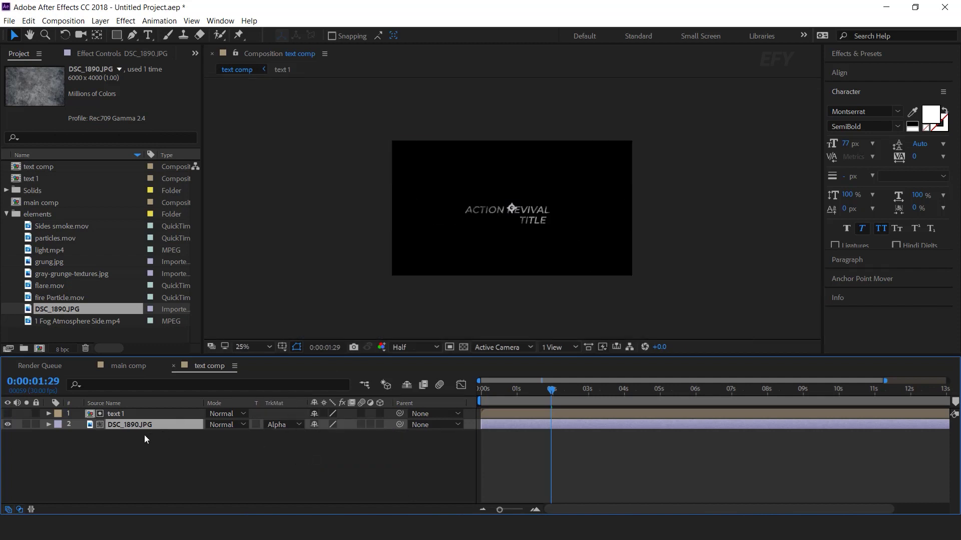
key("comma")
left_click_drag(700, 209, 577, 214)
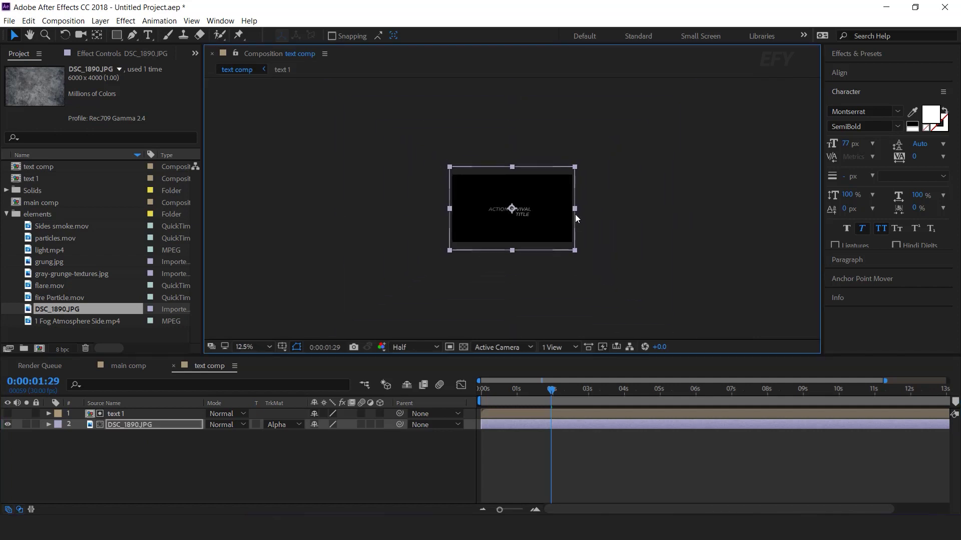
key("period")
key("period")
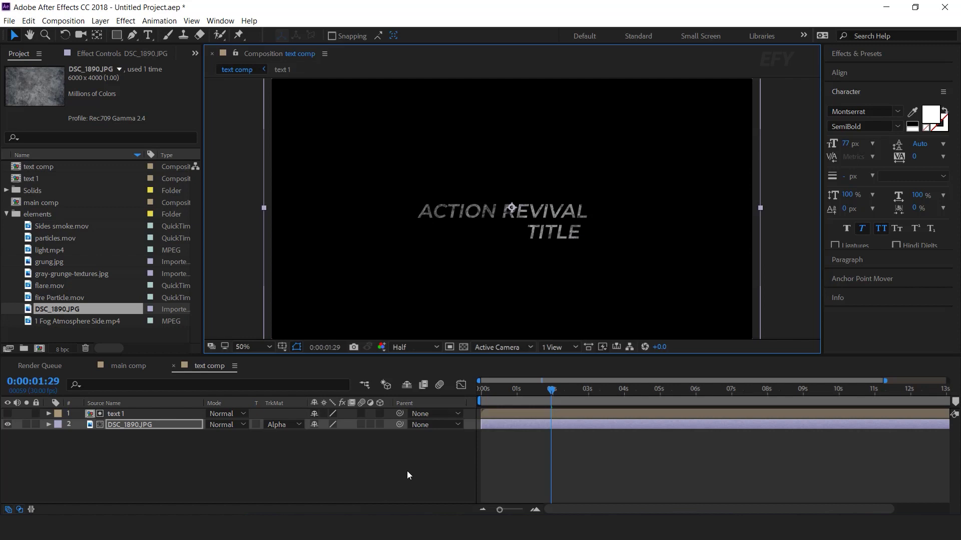
left_click(391, 469)
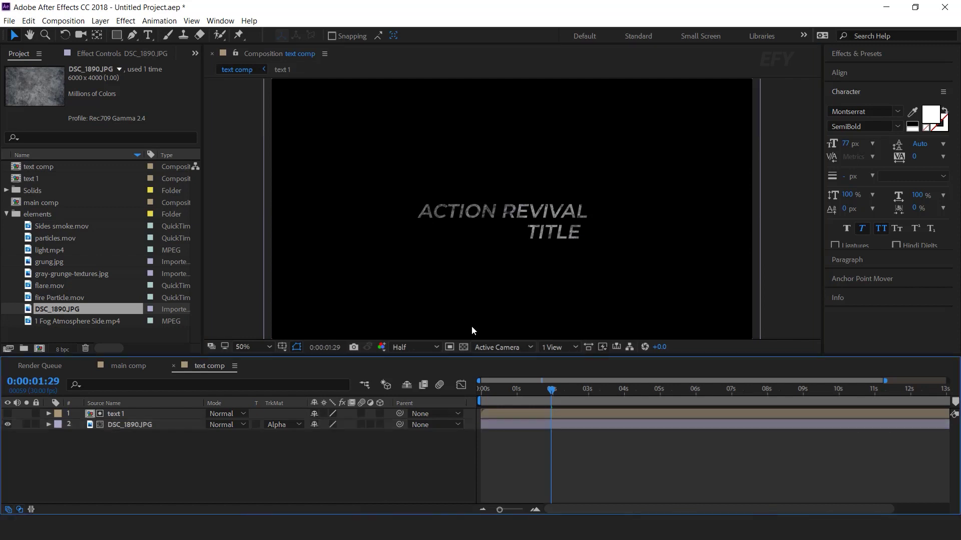
Step: Duplicate the text 1 layer, make the copy visible and set its blending mode to Multiply
left_click(131, 415)
key("ctrl+d")
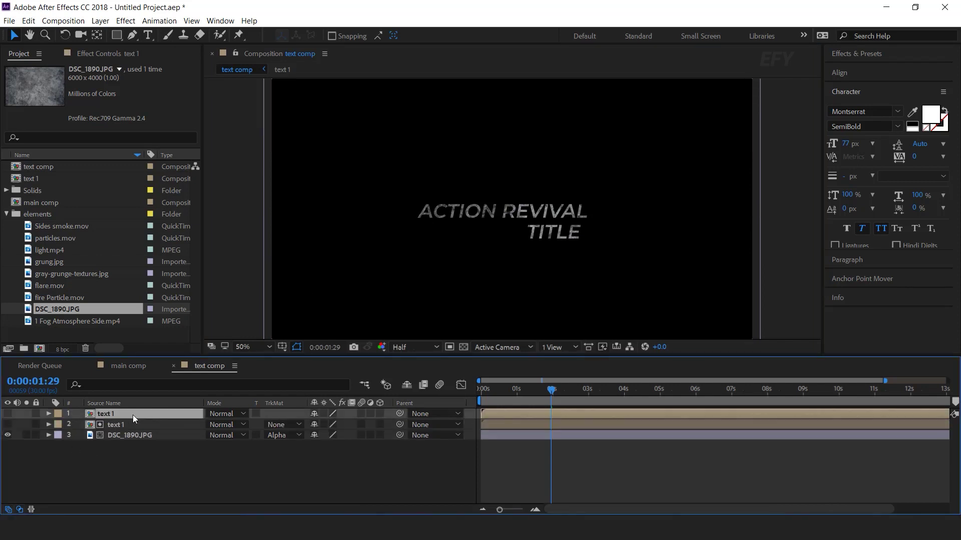
left_click(8, 414)
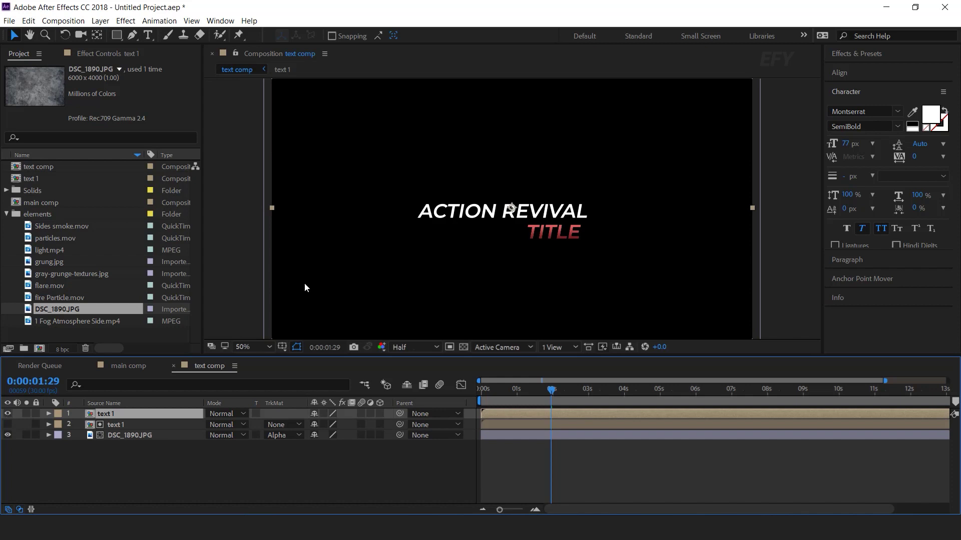
left_click(233, 415)
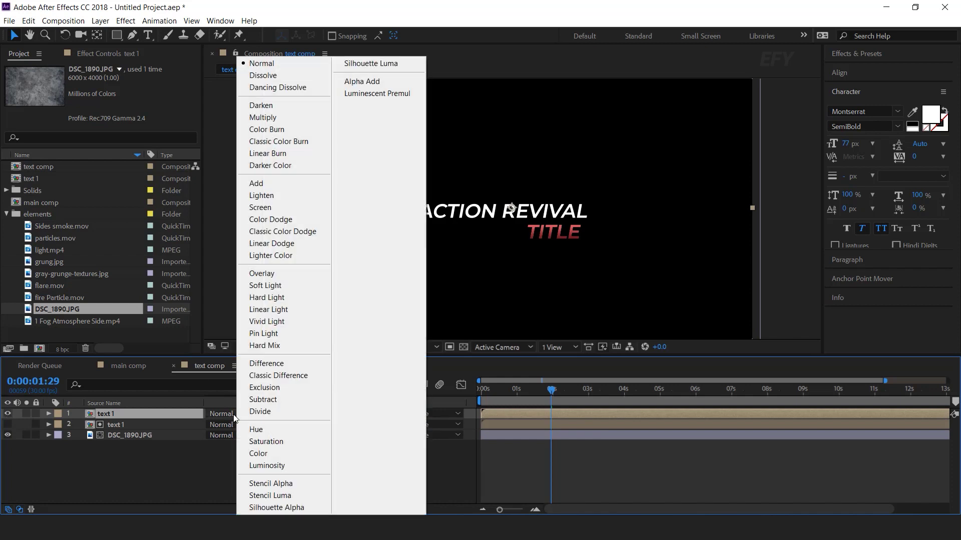
left_click(269, 119)
left_click(430, 470)
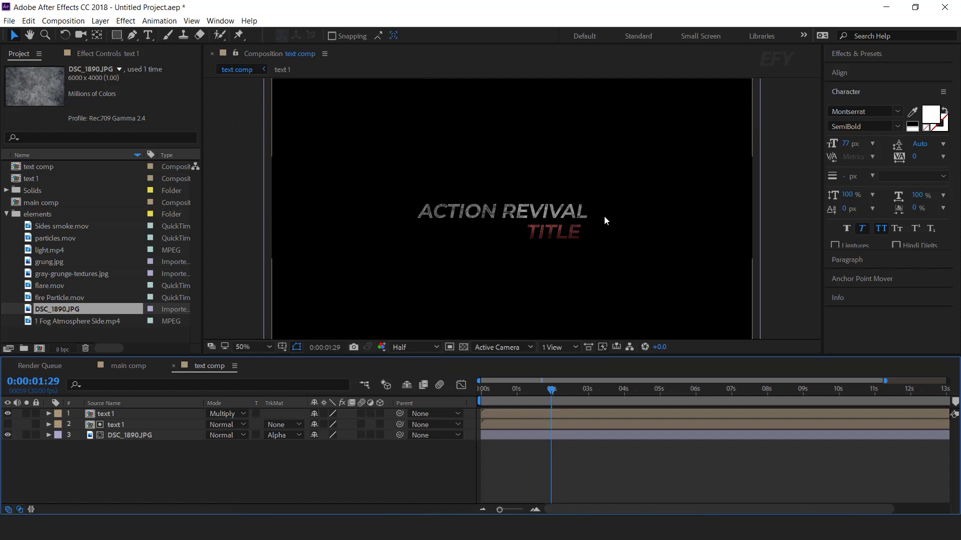
Step: Apply the Tint effect to the DSC_1890.JPG texture layer
key("slash")
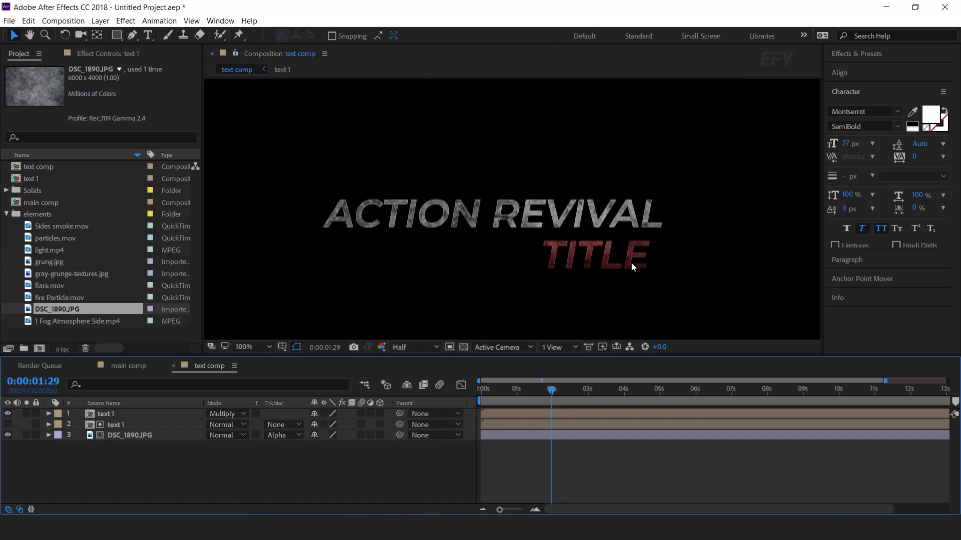
key("comma")
key("comma")
key("slash")
left_click(143, 437)
key("ctrl+space")
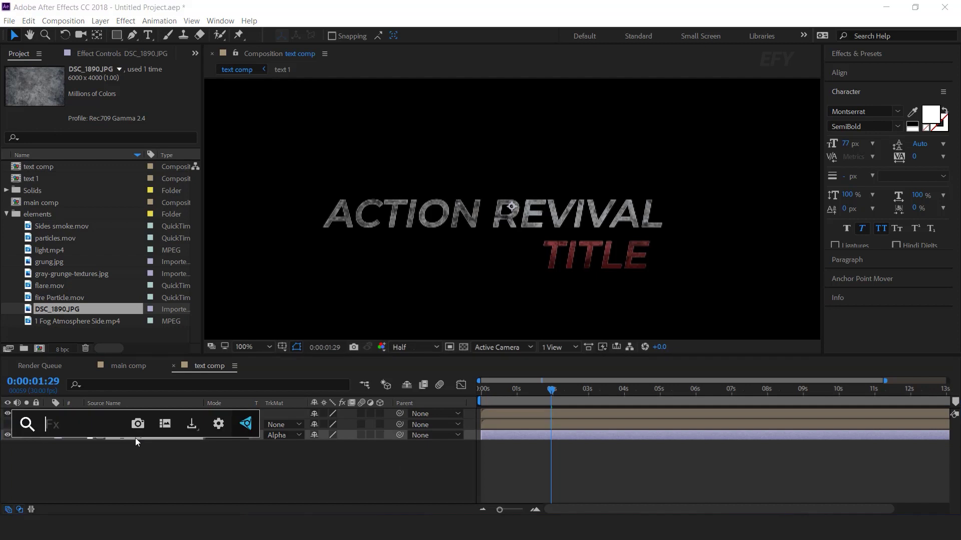
type("tint")
key("Return")
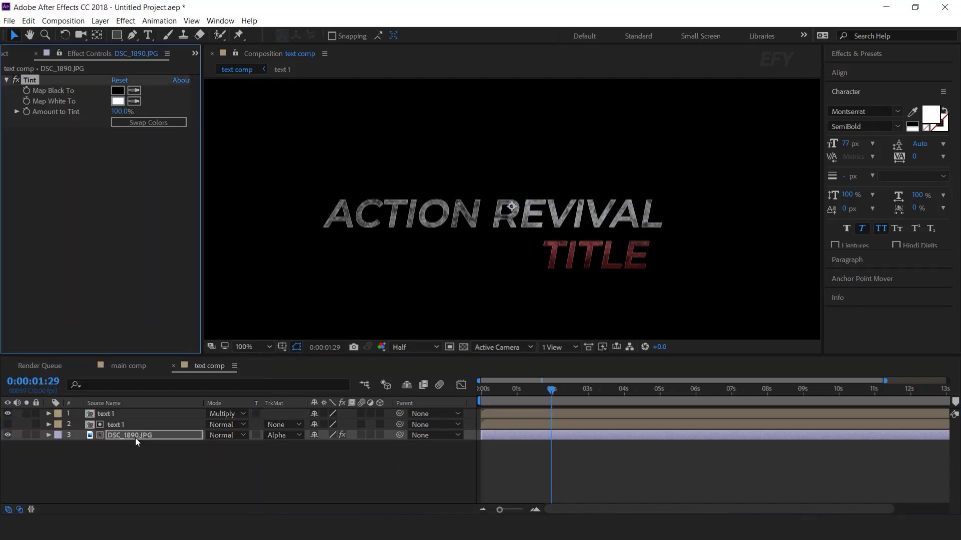
Step: Set the Tint effect's Map Black To colour on the DSC_1890.JPG layer to grey 696969
left_click(118, 91)
left_click_drag(165, 133, 106, 81)
left_click(23, 227)
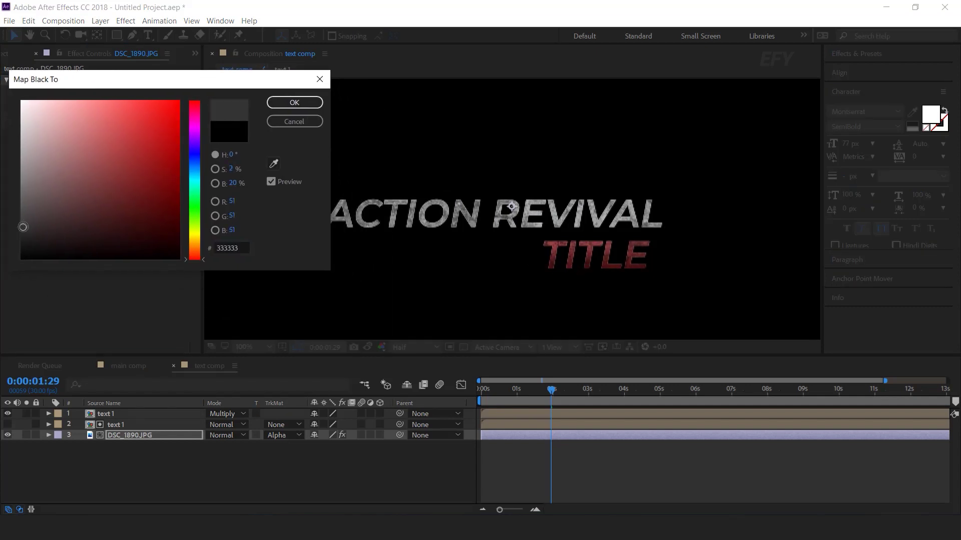
mouse_move(23, 227)
left_mouse_down()
mouse_move(23, 133)
mouse_move(21, 192)
left_mouse_up()
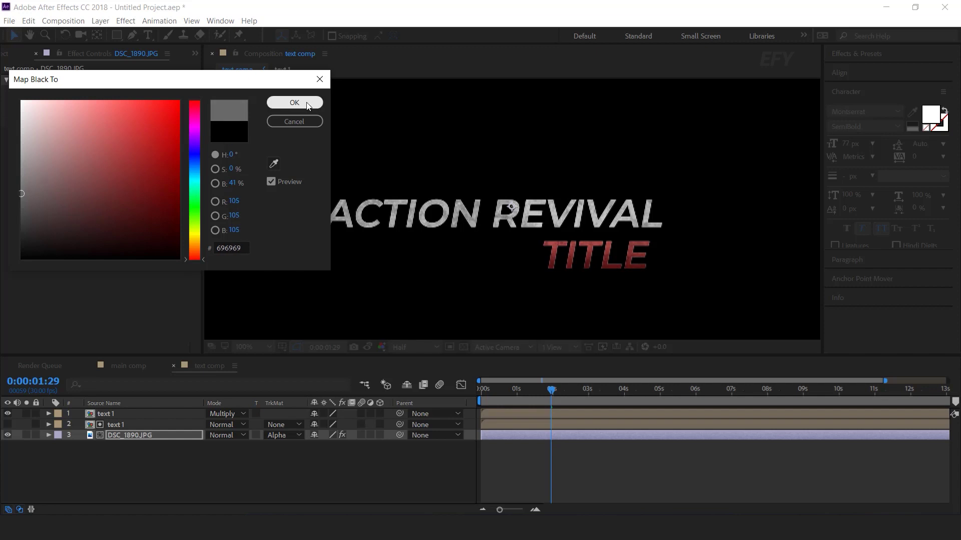
left_click(307, 105)
left_click(397, 470)
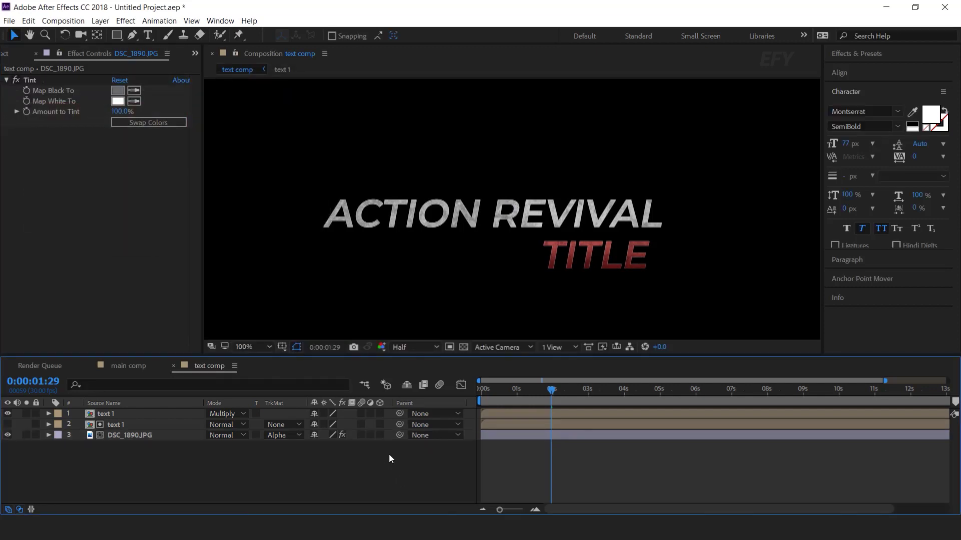
left_click(107, 415)
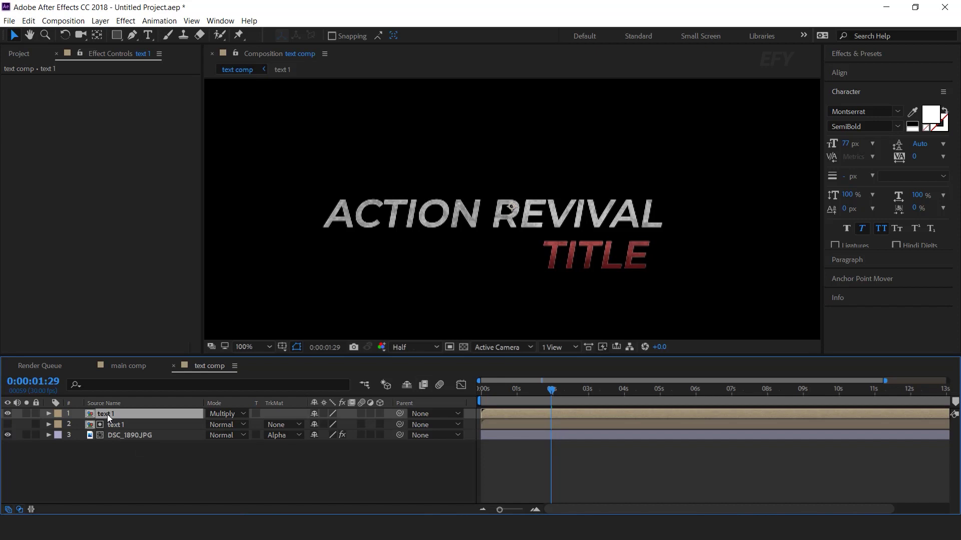
key("Return")
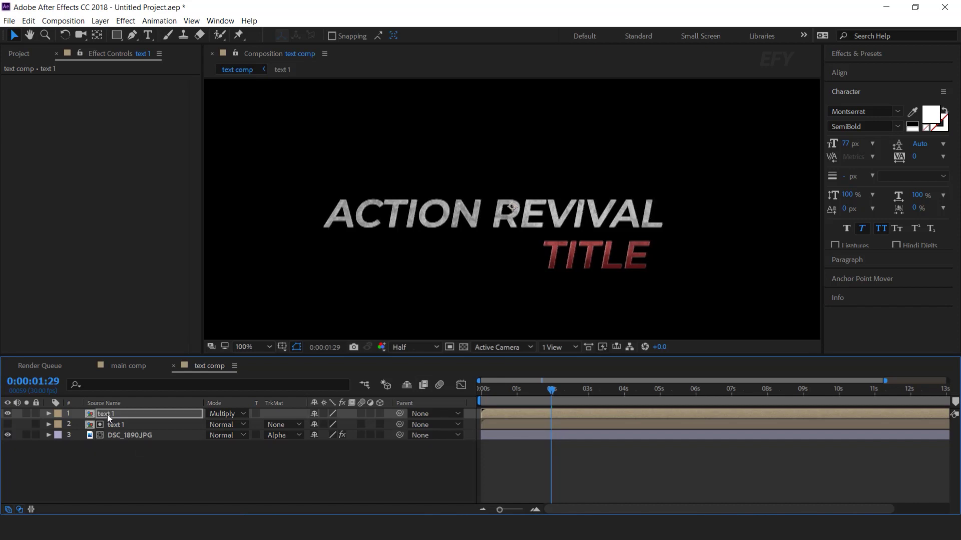
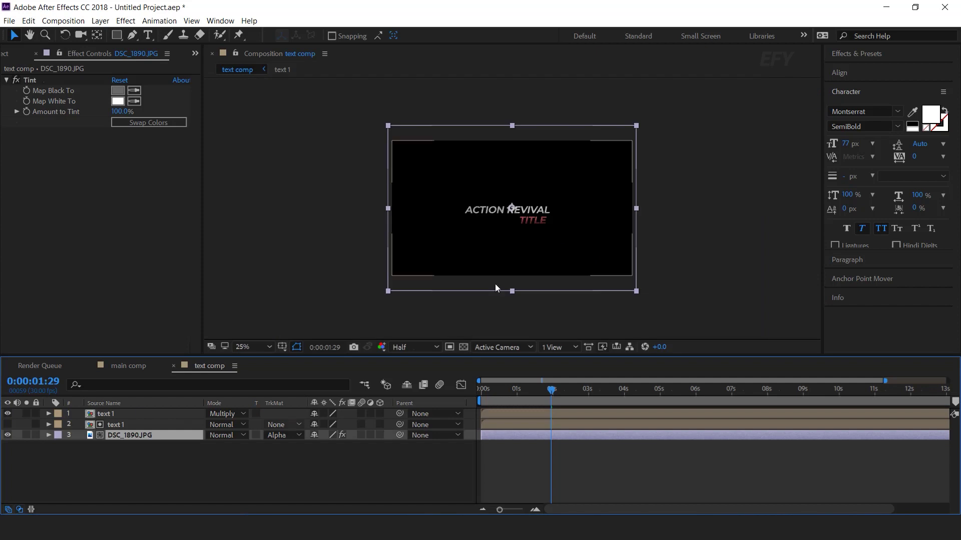
left_click(322, 471)
Step: Add text comp as the uppermost layer of main comp, with Screen blending and 3D enabled
left_click(128, 366)
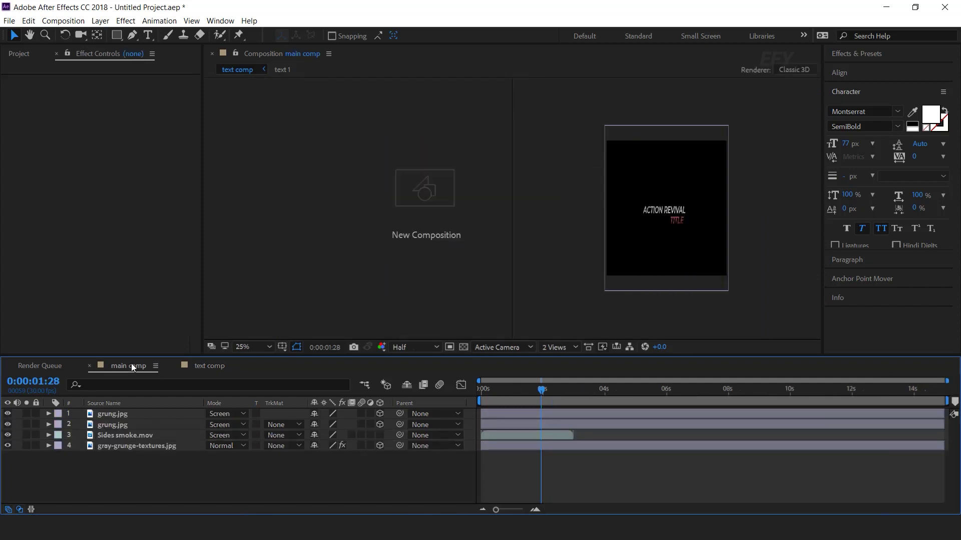
left_click(19, 54)
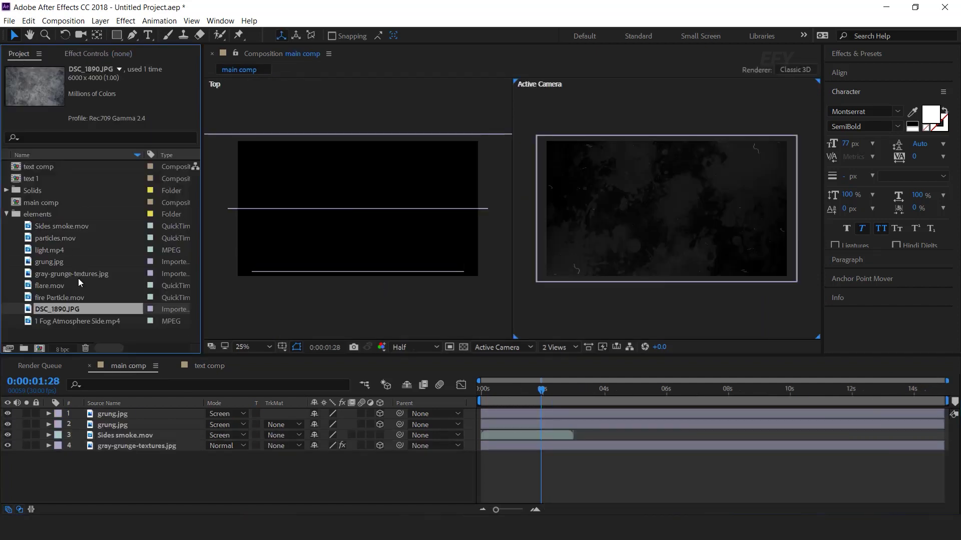
left_click(6, 214)
left_click_drag(40, 167, 150, 413)
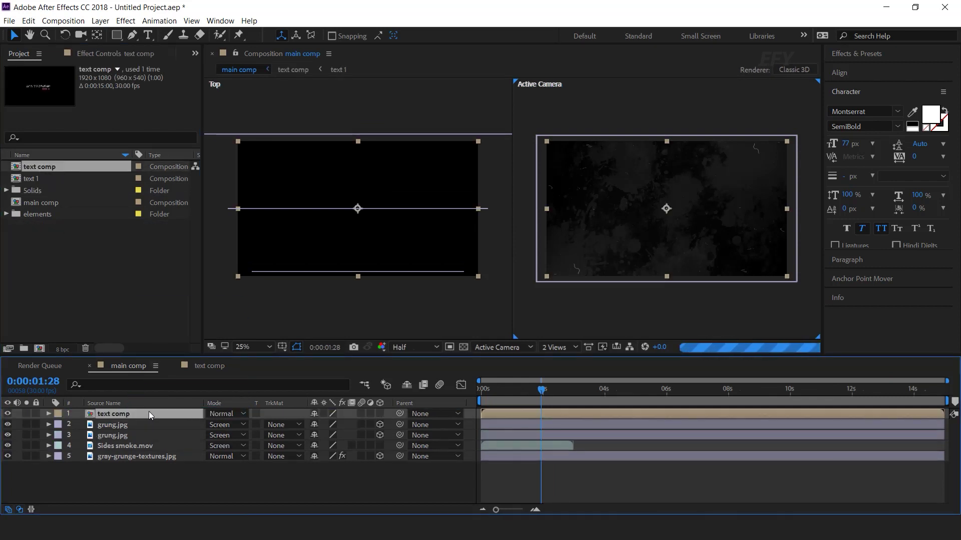
left_click(224, 414)
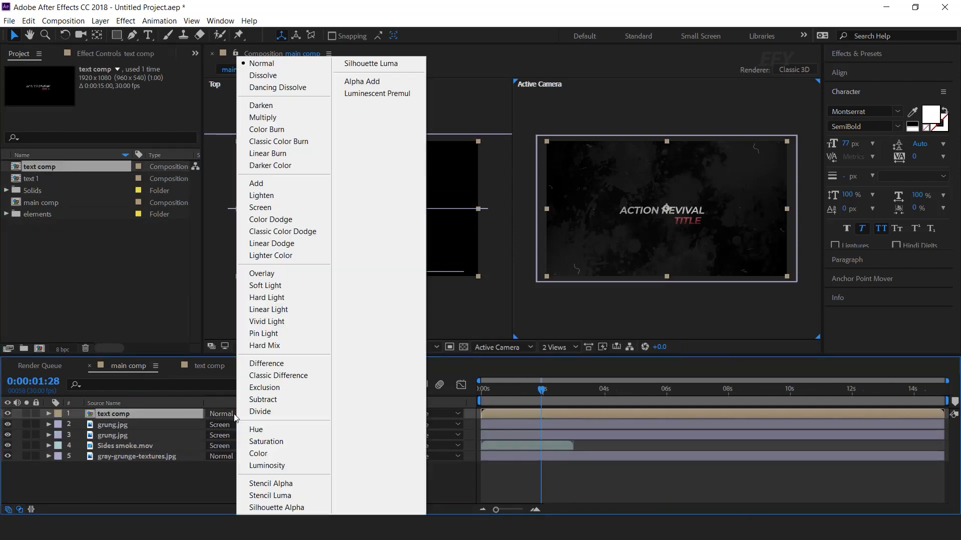
left_click(283, 207)
left_click(381, 415)
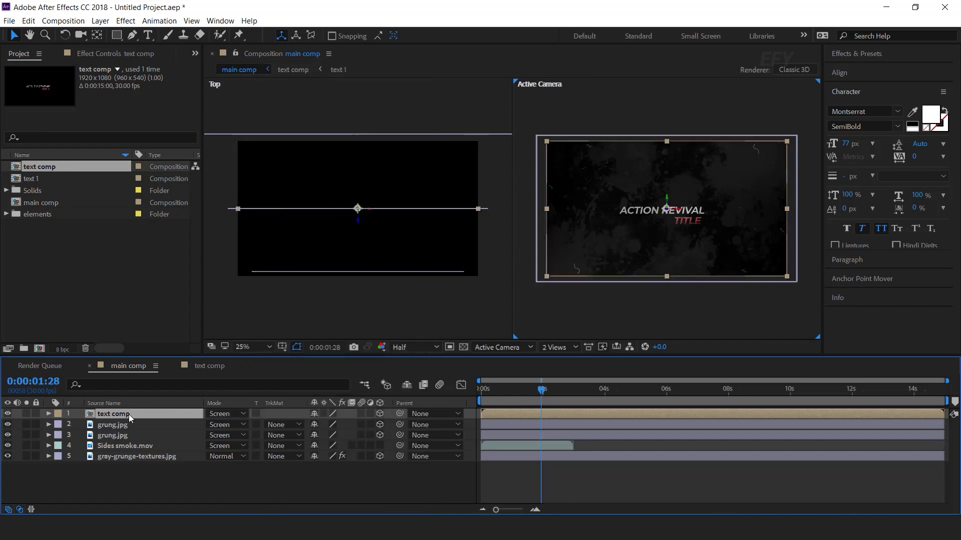
Step: Apply Fast Box Blur to the text comp layer with Blur Dimensions set to Horizontal
key("ctrl+space")
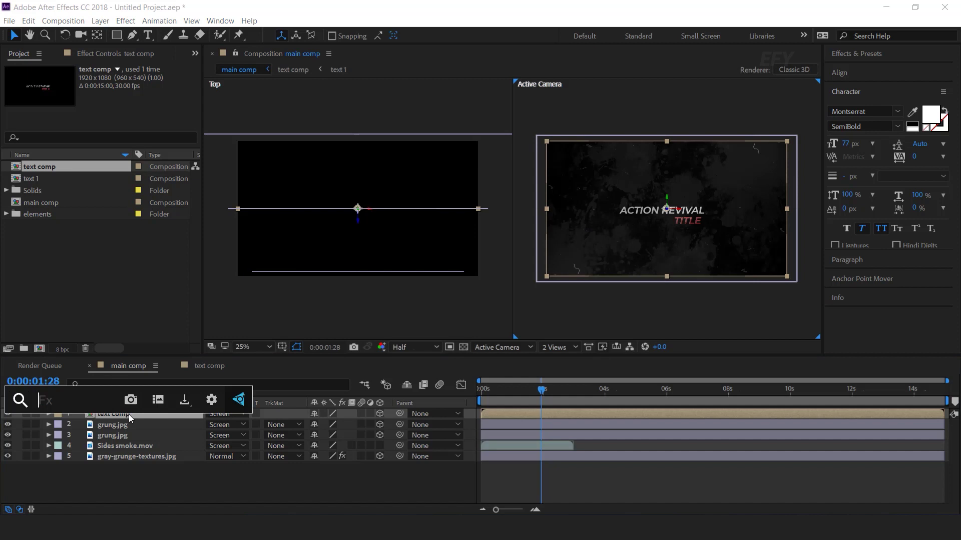
type("fast")
key("Return")
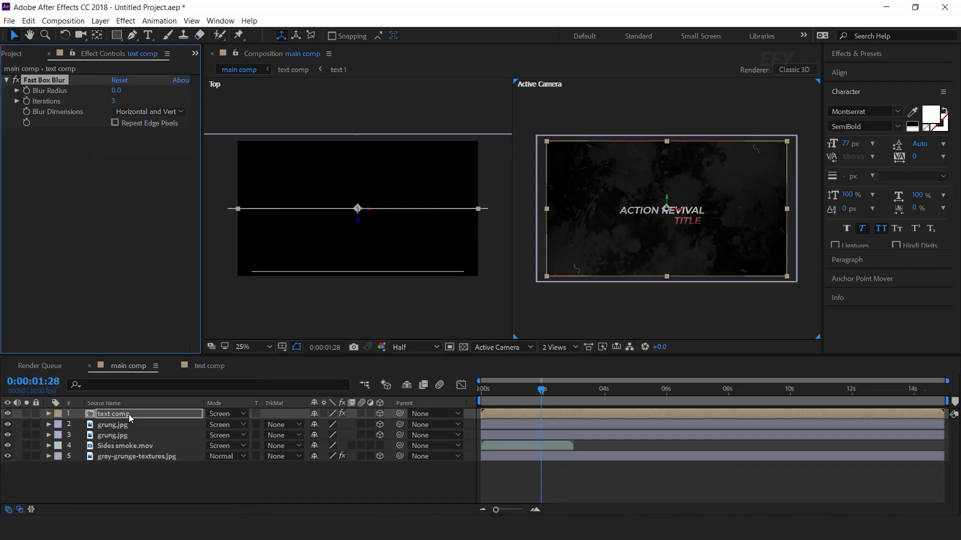
left_click(138, 117)
left_click(155, 141)
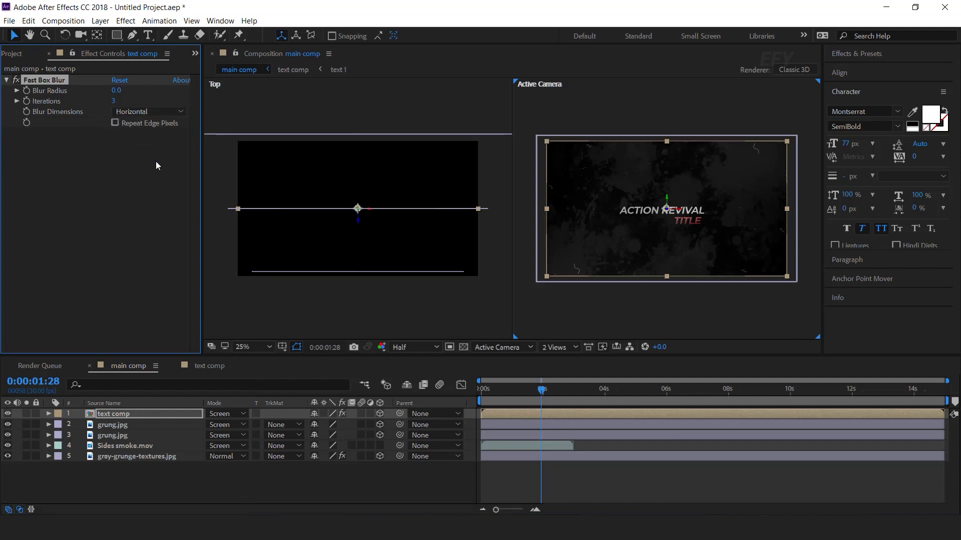
Step: Keyframe the text comp layer's Blur Radius at 100 at the start of the composition
left_click_drag(543, 390, 445, 394)
key("equal")
key("equal")
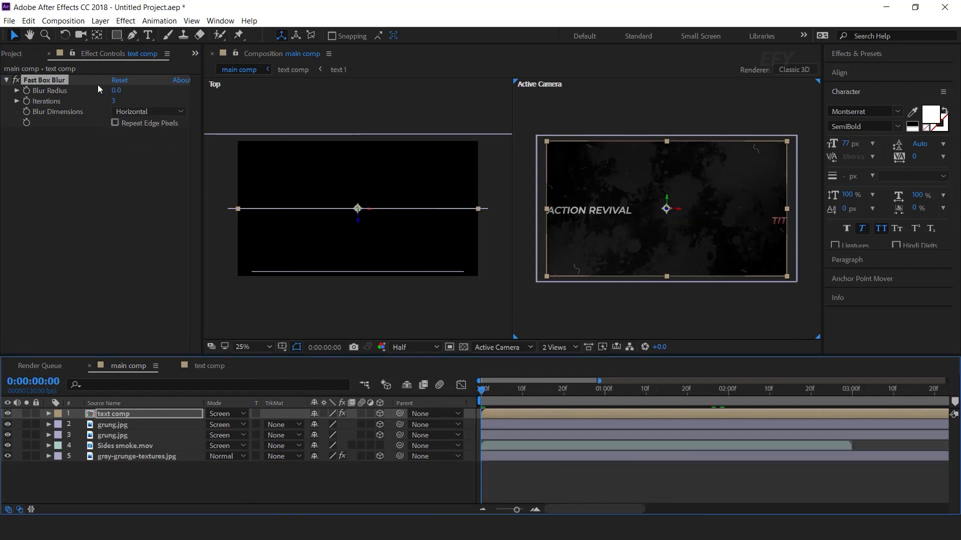
left_click(27, 91)
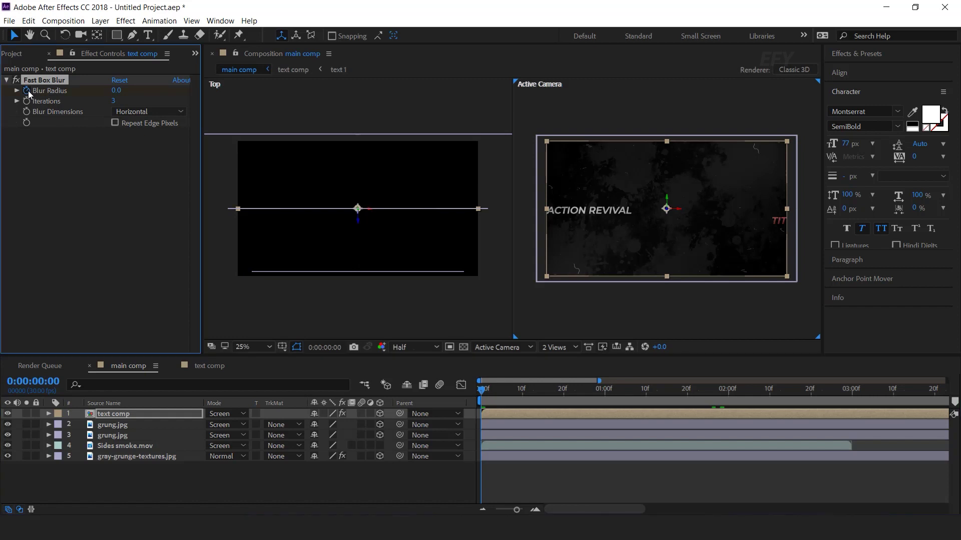
left_click(117, 91)
type("100")
key("Return")
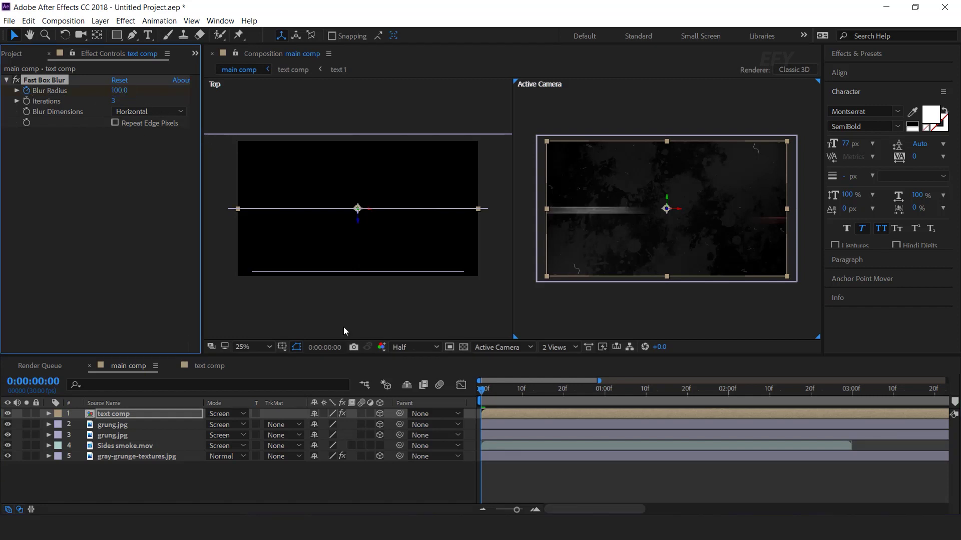
Step: Keyframe the text comp layer's Blur Radius at 0 at 0:00:00:20
left_click_drag(484, 390, 564, 392)
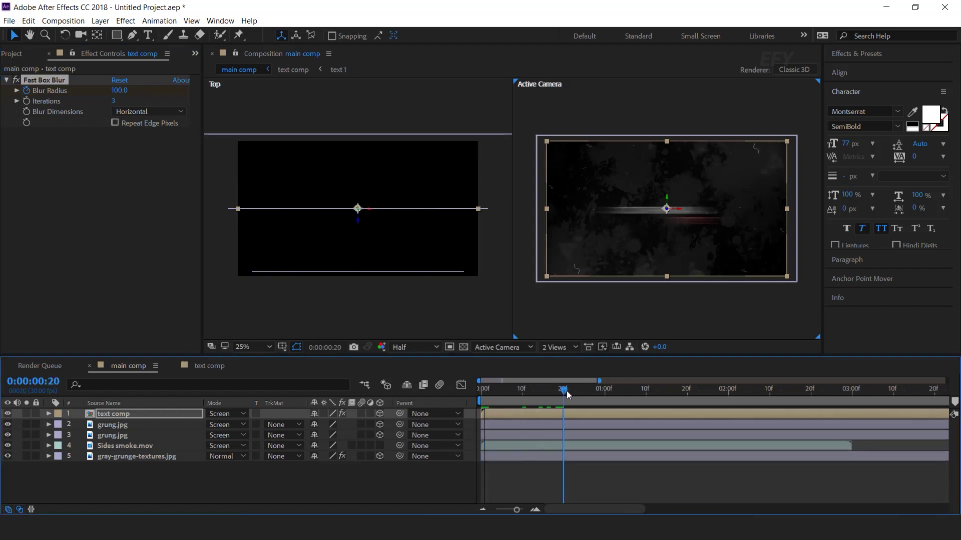
left_click(120, 90)
type("0")
key("Return")
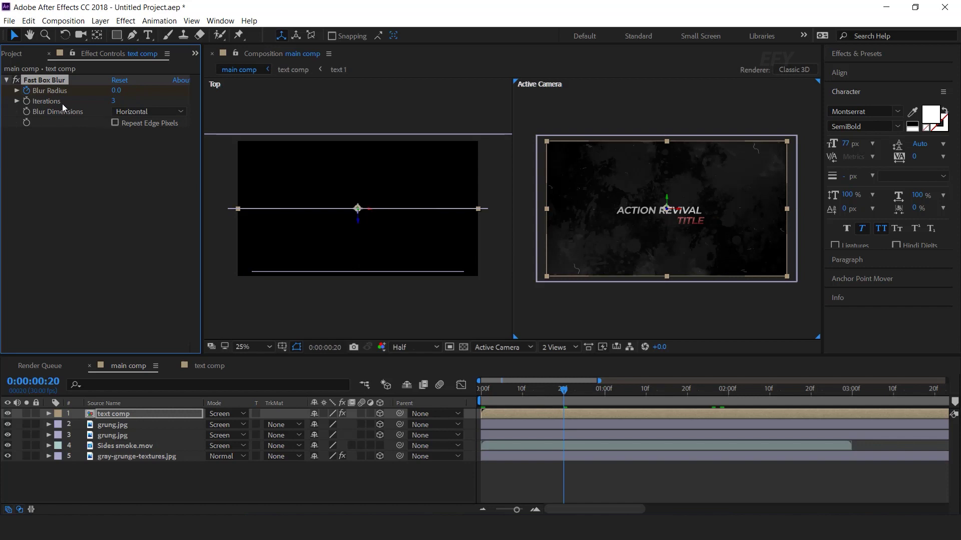
Step: Set the Fast Box Blur's Iterations to 1 and preview the title's blur animation
left_click(114, 102)
key("Return")
mouse_move(549, 392)
left_mouse_down()
mouse_move(463, 394)
mouse_move(563, 389)
left_mouse_up()
key("space")
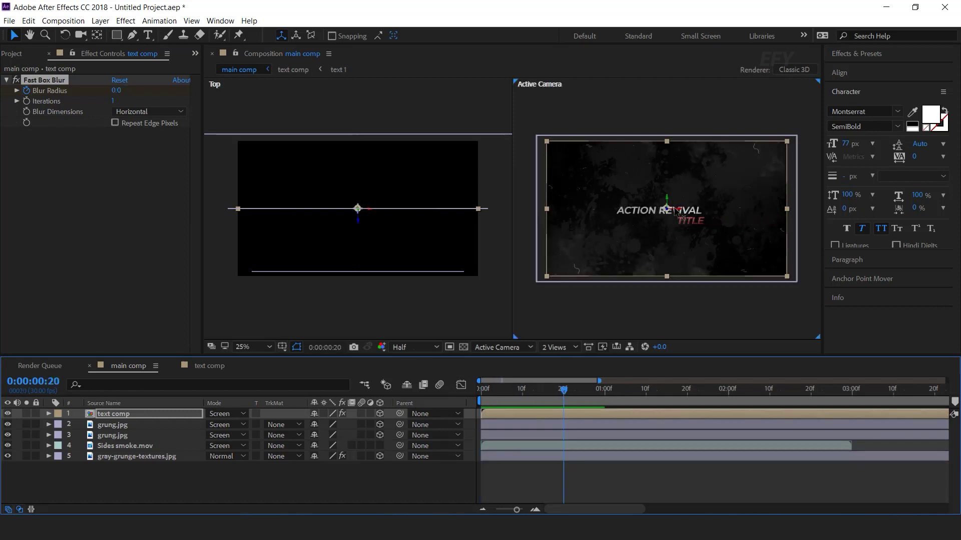
Step: Keyframe the text comp layer's opacity at 0% at the start of the composition
left_click(122, 416)
key("Home")
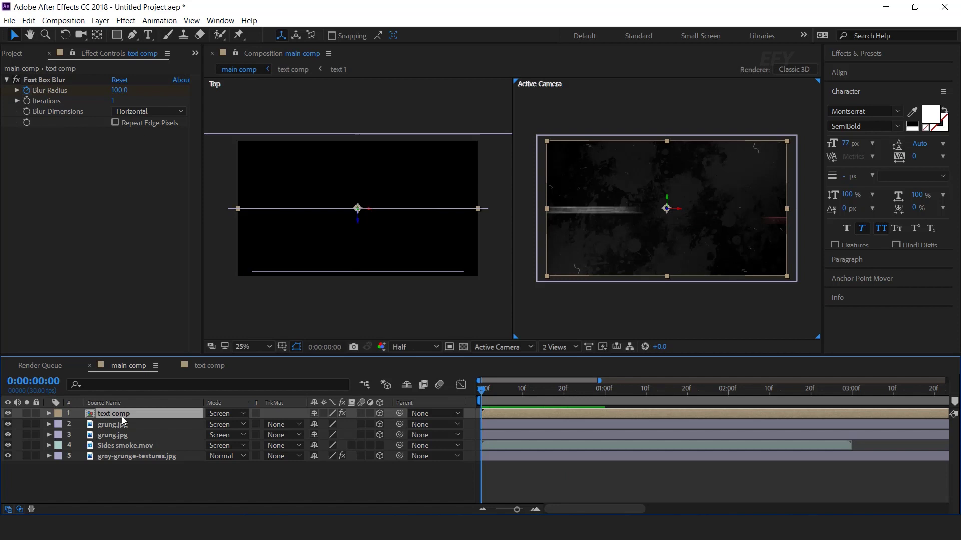
key("t")
left_click(80, 425)
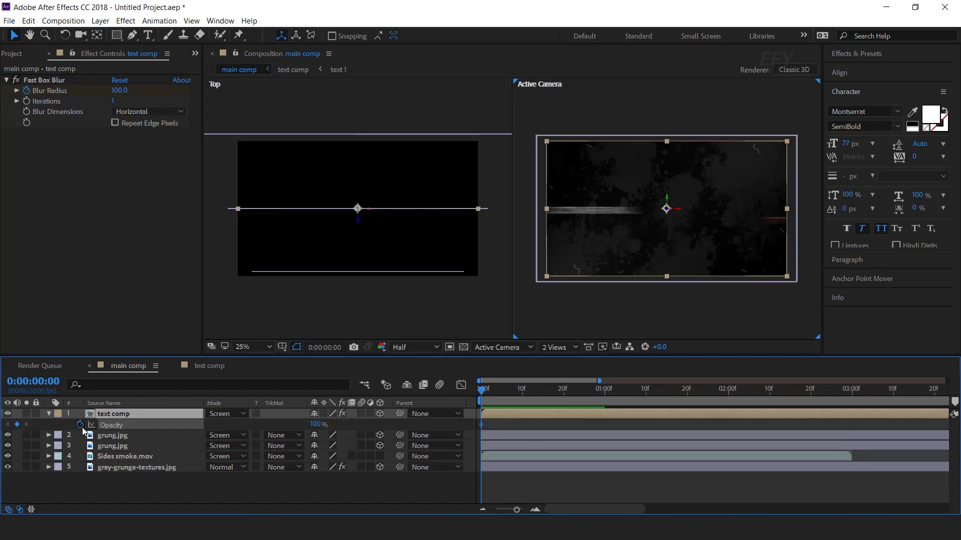
left_click_drag(315, 424, 109, 424)
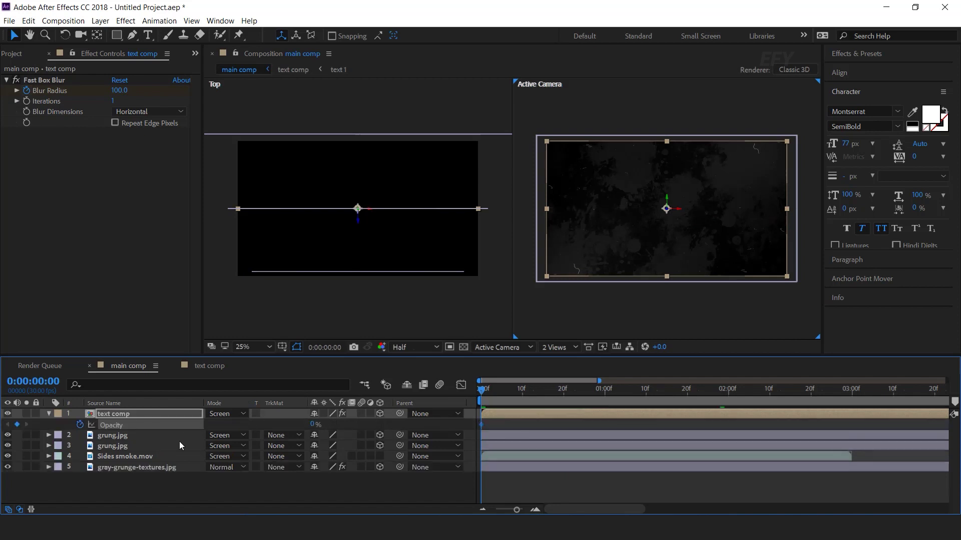
Step: Keyframe the text comp layer's opacity back up to full at 0:00:00:20 and preview the fade-in
left_click(564, 400)
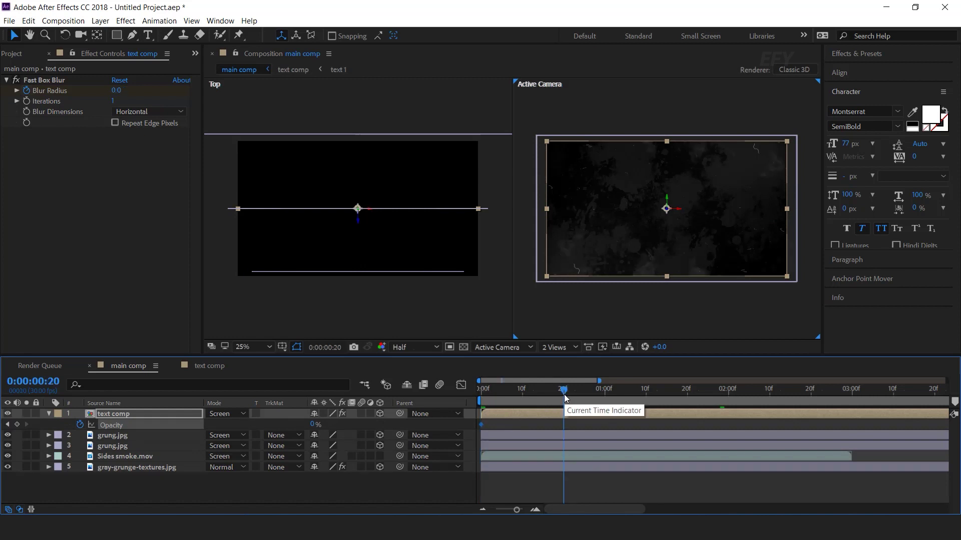
left_click(314, 425)
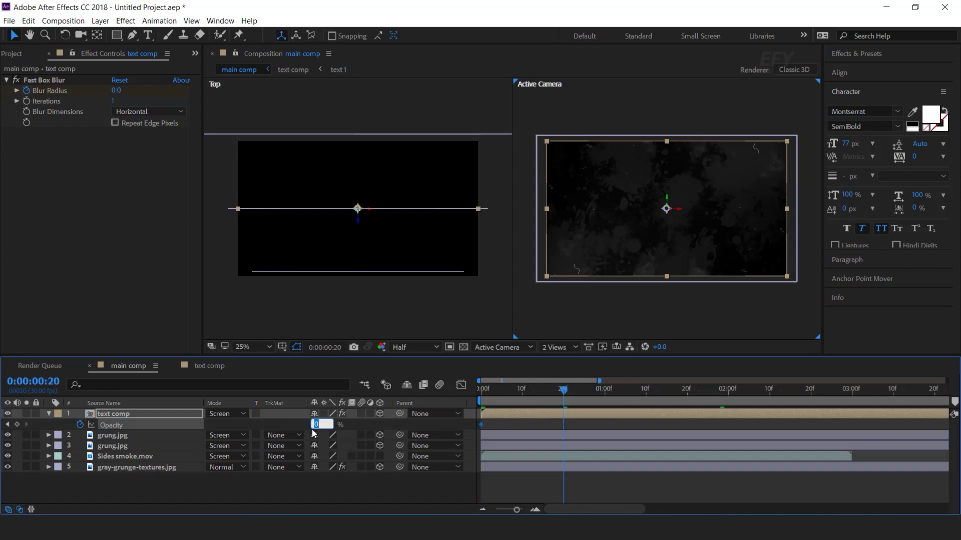
left_click(484, 392)
key("space")
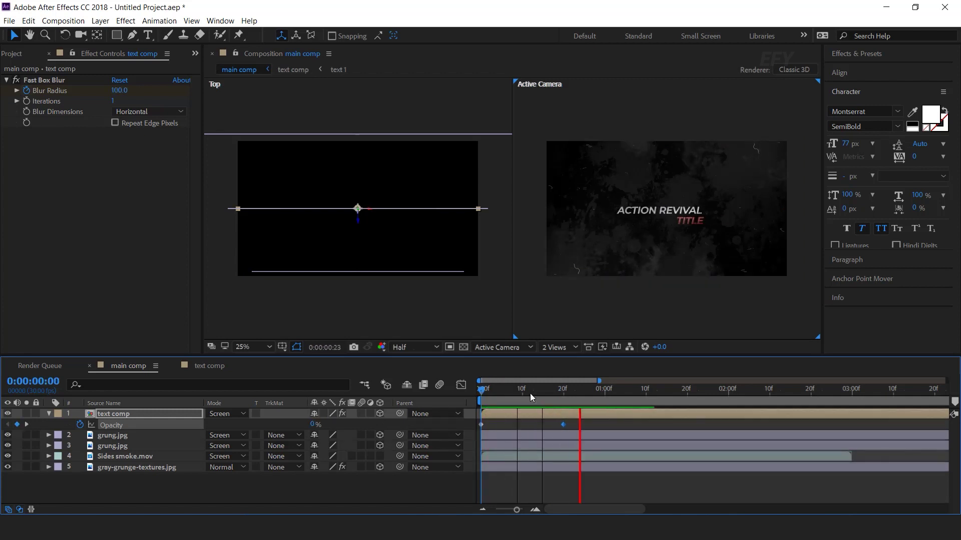
key("space")
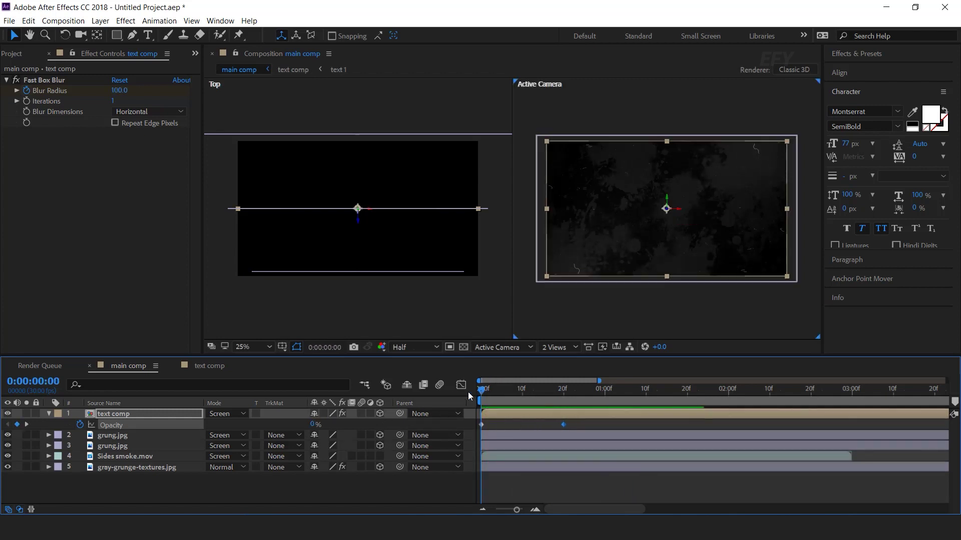
left_click(49, 416)
left_click(133, 476)
Step: Duplicate the text comp layer and duplicate the Fast Box Blur effect on the lower copy
left_click(148, 415)
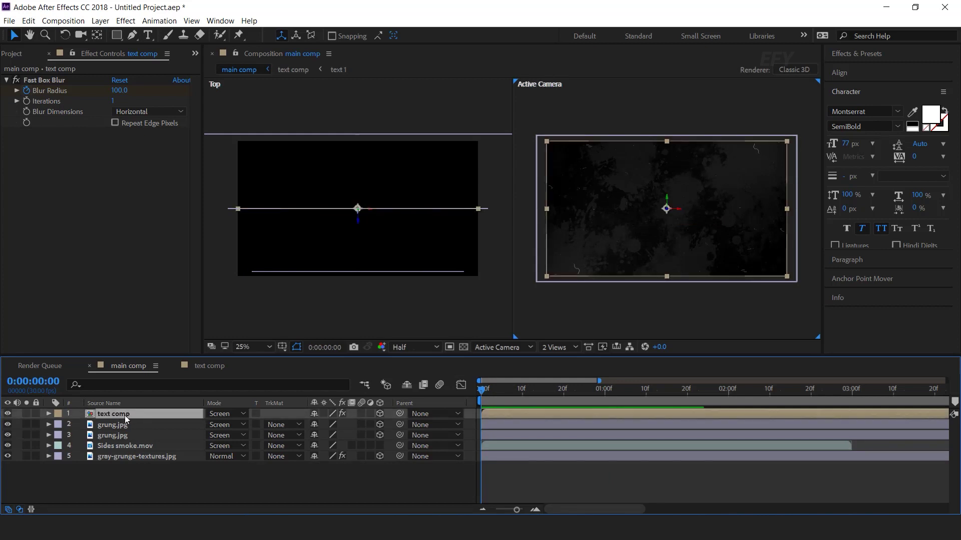
key("ctrl+d")
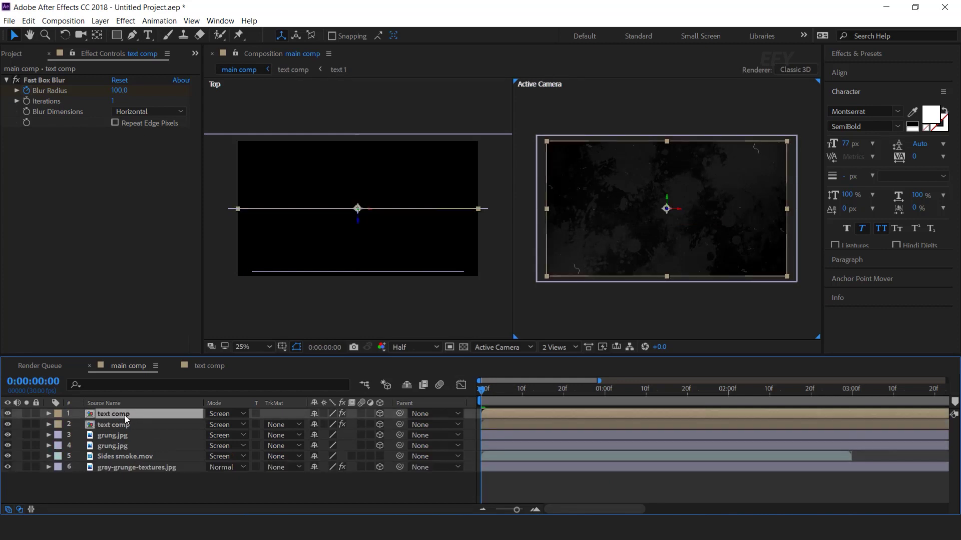
left_click(124, 427)
key("space")
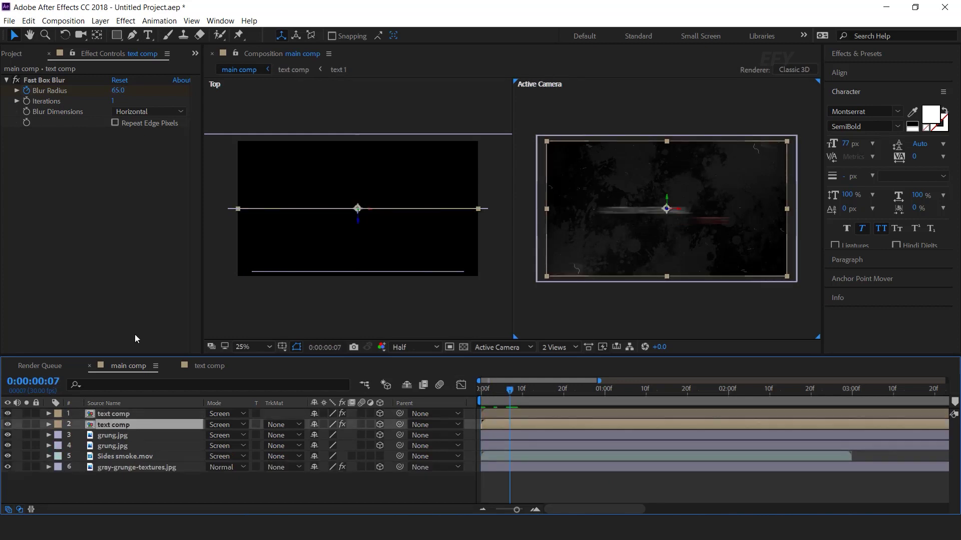
left_click(45, 80)
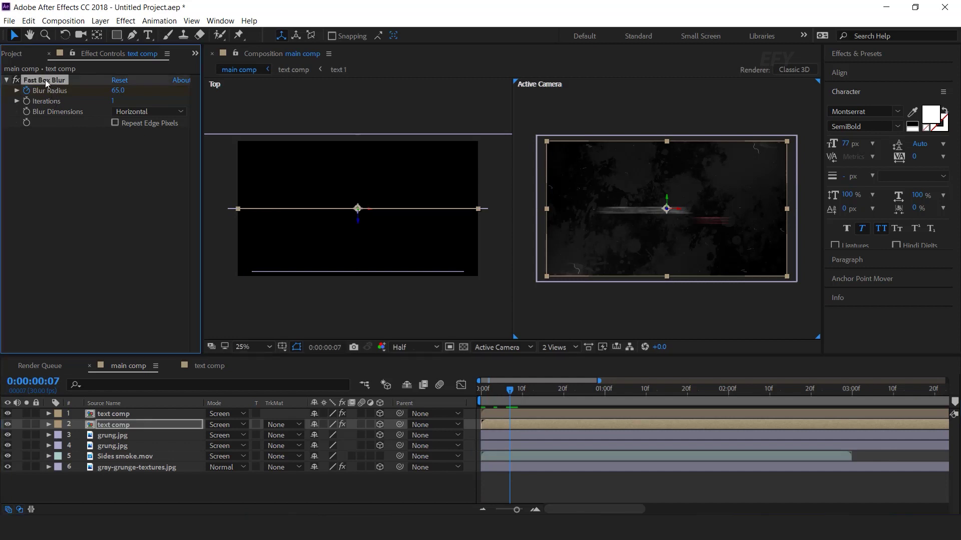
key("ctrl+d")
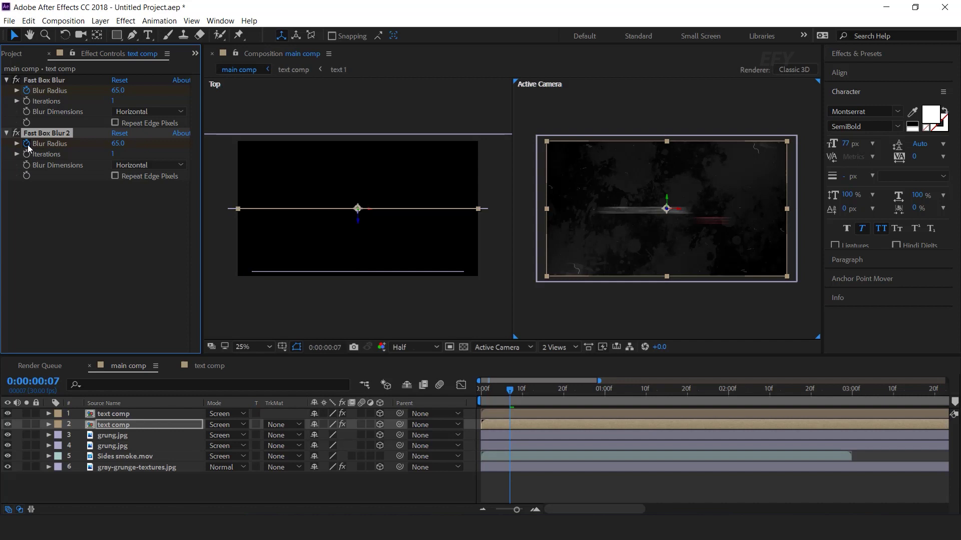
Step: Remove the Blur Radius animation from the second Fast Box Blur, set its radius to 300, and review it from the start
left_click(118, 144)
type("300")
key("Return")
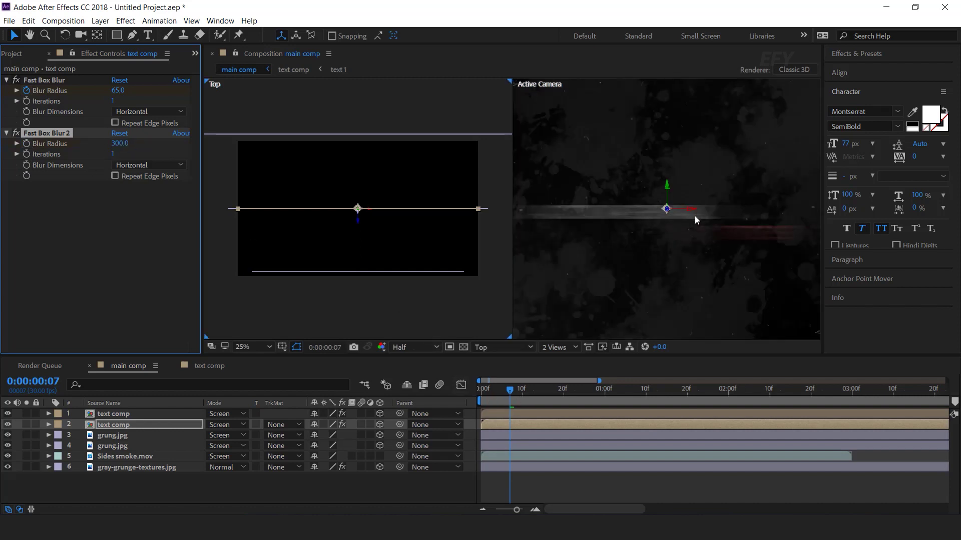
left_click(482, 392)
mouse_move(482, 392)
left_mouse_down()
mouse_move(587, 396)
mouse_move(481, 396)
left_mouse_up()
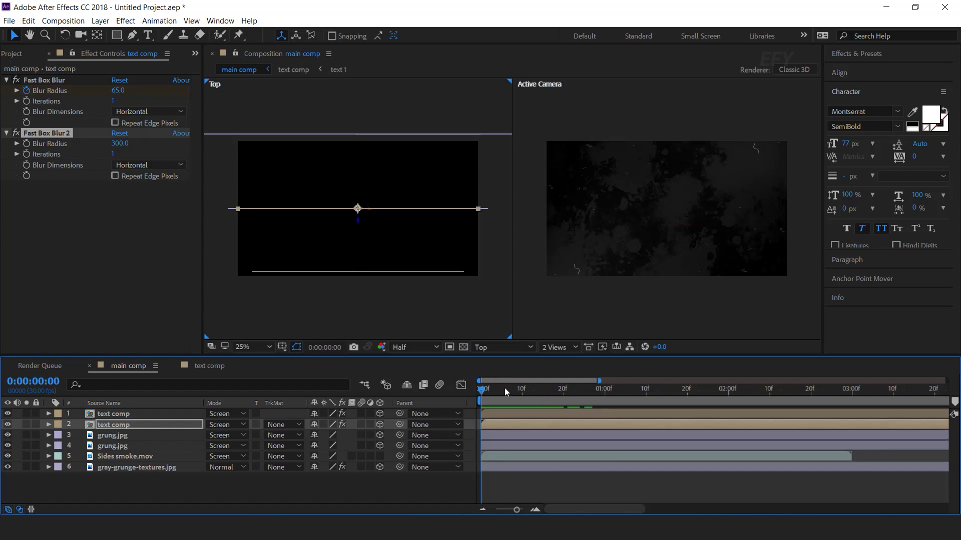
Step: Add particles.mov from the elements folder as the top layer of main comp with the Screen blending mode
left_click(604, 389)
left_click(15, 53)
left_click(70, 275)
left_click(7, 214)
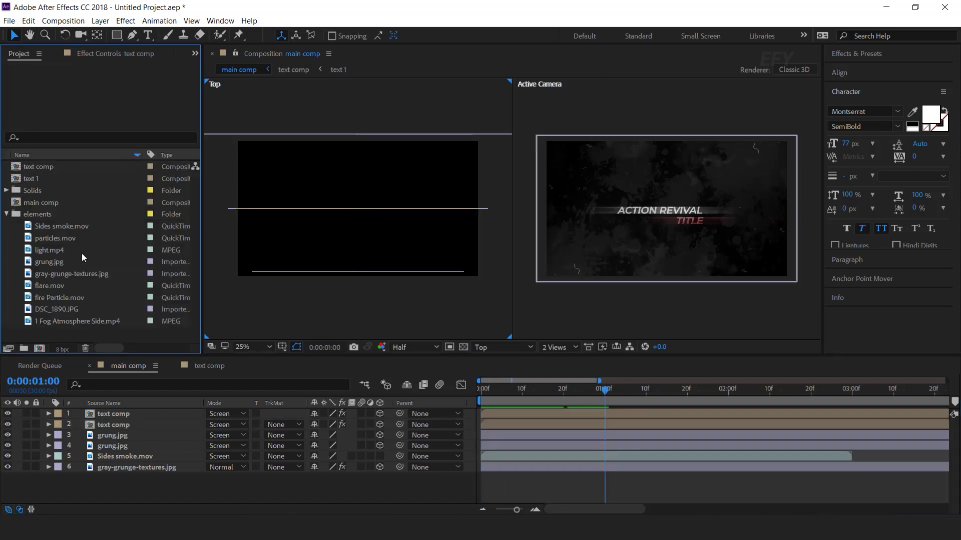
left_click(58, 239)
left_click_drag(46, 238, 167, 411)
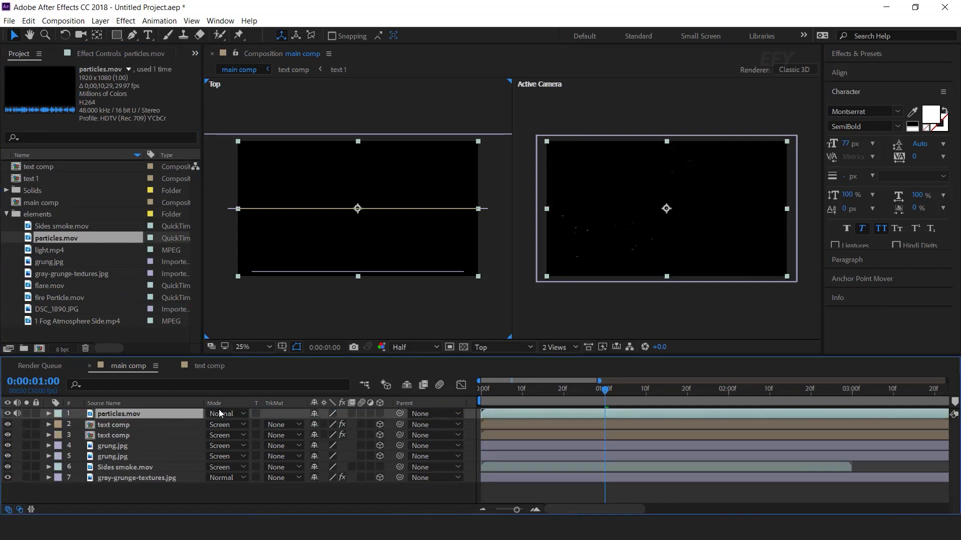
left_click(224, 413)
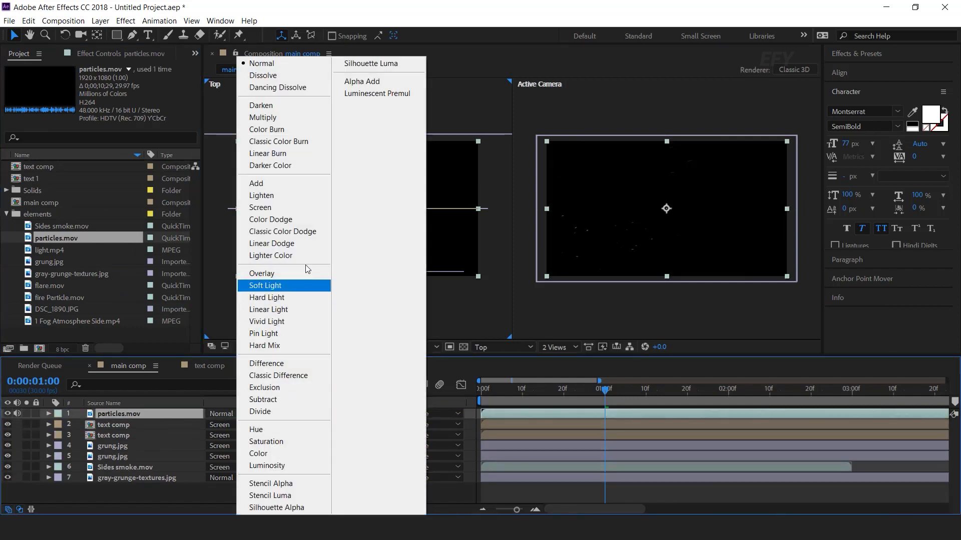
left_click(284, 211)
Step: Make the particles layer 3D, push it back in depth behind the title, and scale it up to cover the frame
left_click(380, 414)
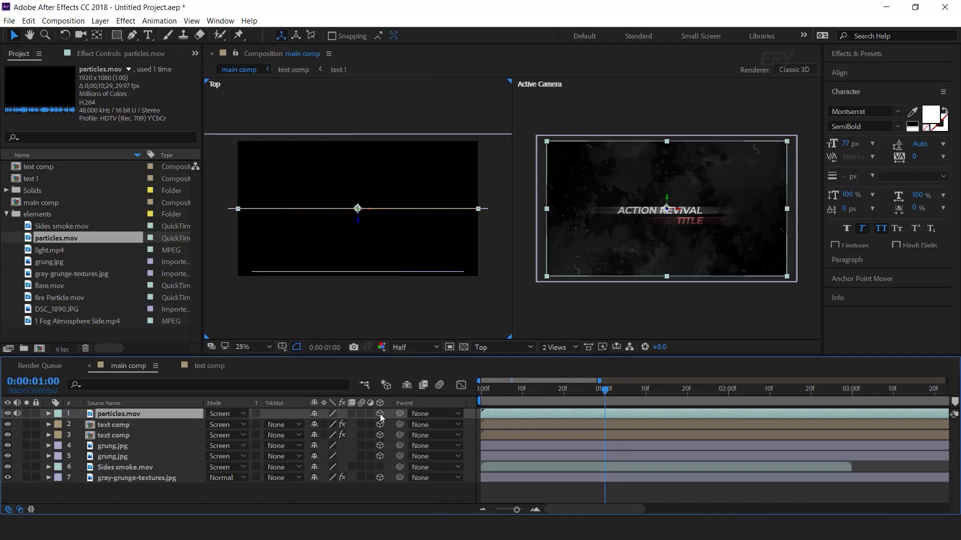
left_click_drag(357, 223, 361, 159)
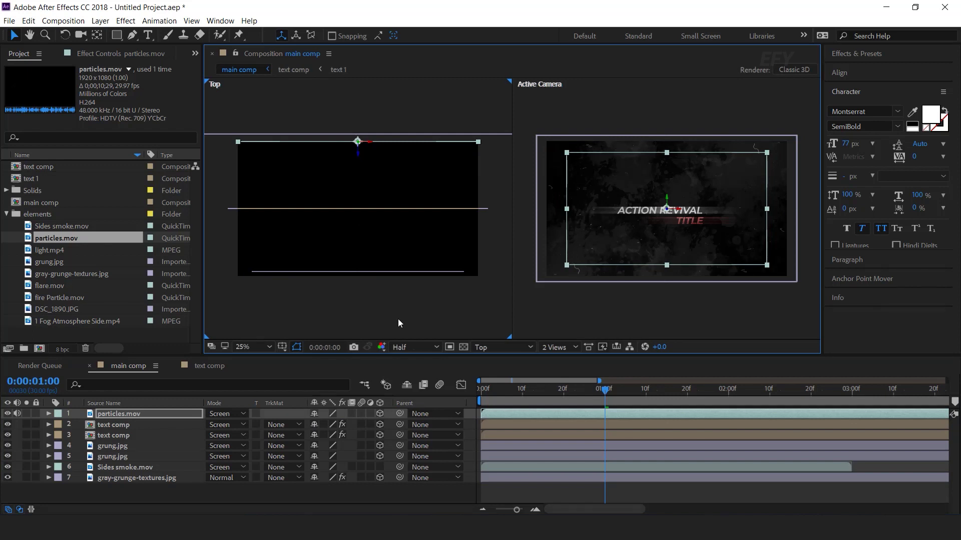
key("s")
left_click_drag(384, 419, 380, 420)
left_click(50, 414)
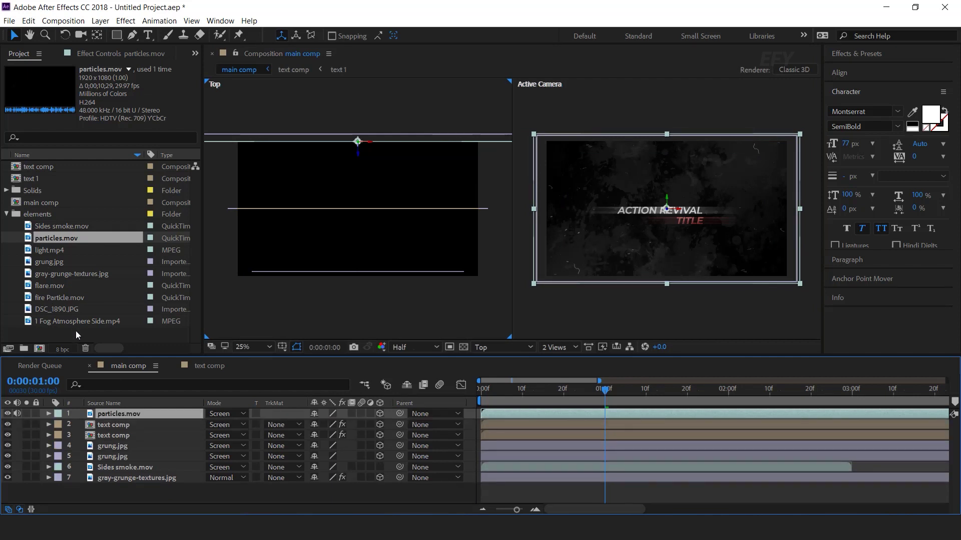
Step: Add fire Particle.mov above the particles layer with the Screen blending mode
left_click_drag(67, 297, 134, 415)
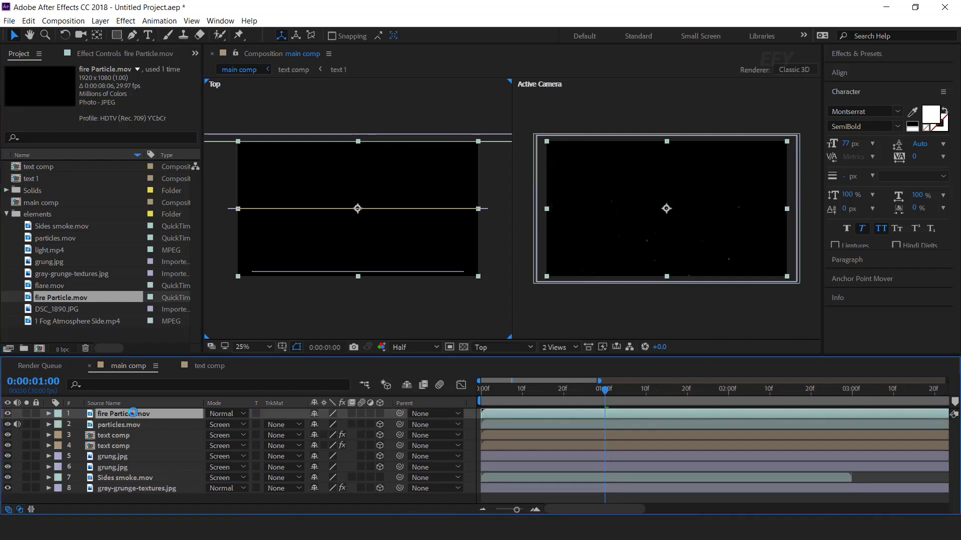
left_click(226, 414)
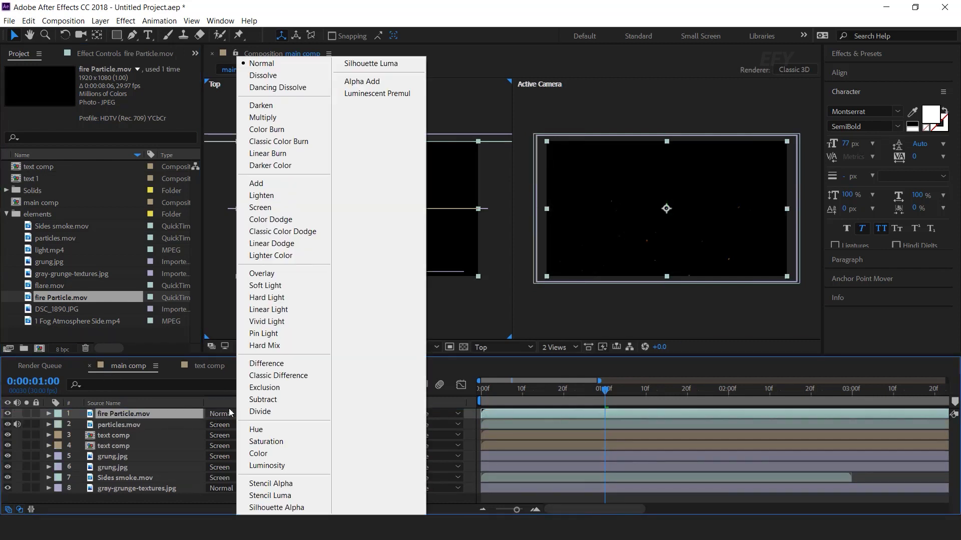
left_click(283, 206)
Step: Make the fire Particle layer 3D, move it toward the camera in front of the title, and scale it to 85%
left_click(380, 413)
left_click_drag(357, 219, 364, 312)
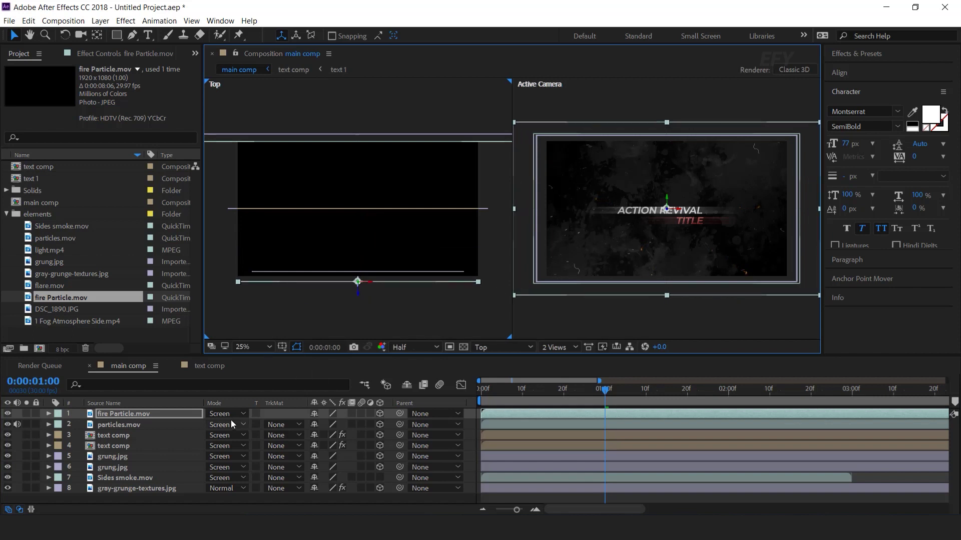
key("s")
left_click_drag(369, 426, 360, 424)
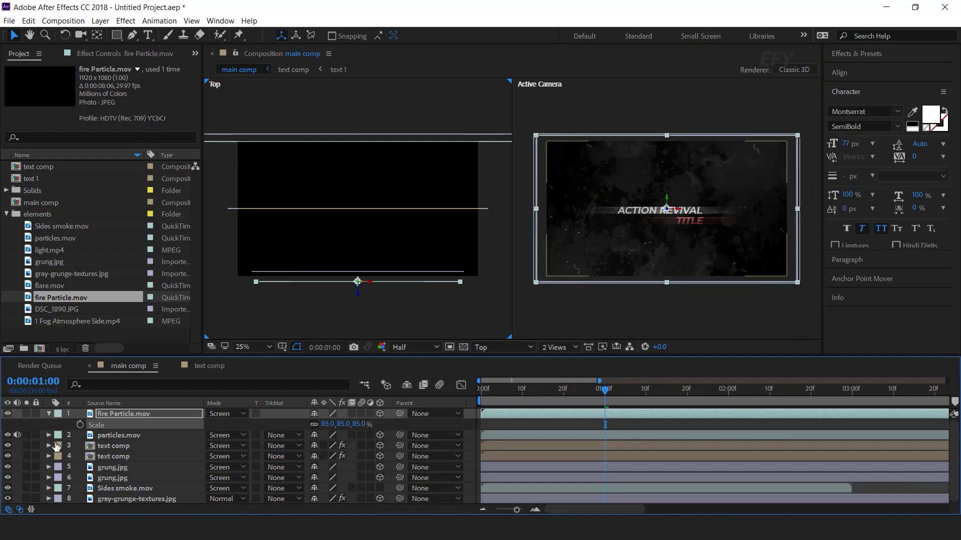
left_click(48, 414)
left_click(214, 501)
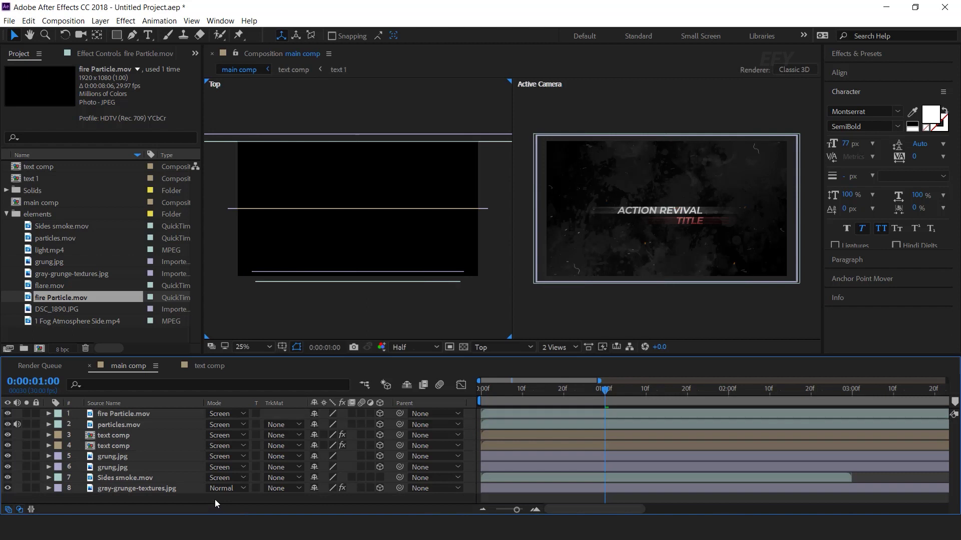
Step: Add flare.mov as the top layer with the Screen blending mode
left_click(71, 289)
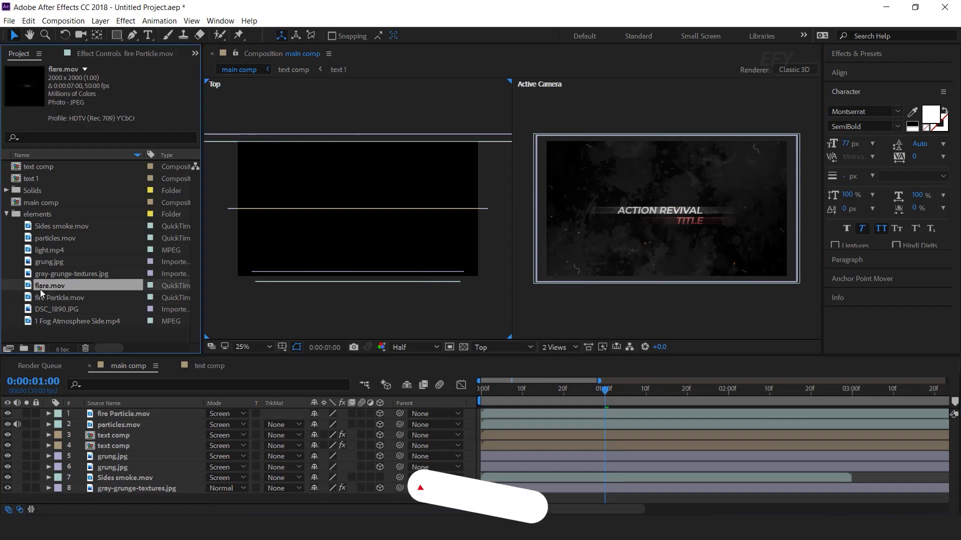
left_click_drag(29, 285, 115, 411)
left_click(227, 413)
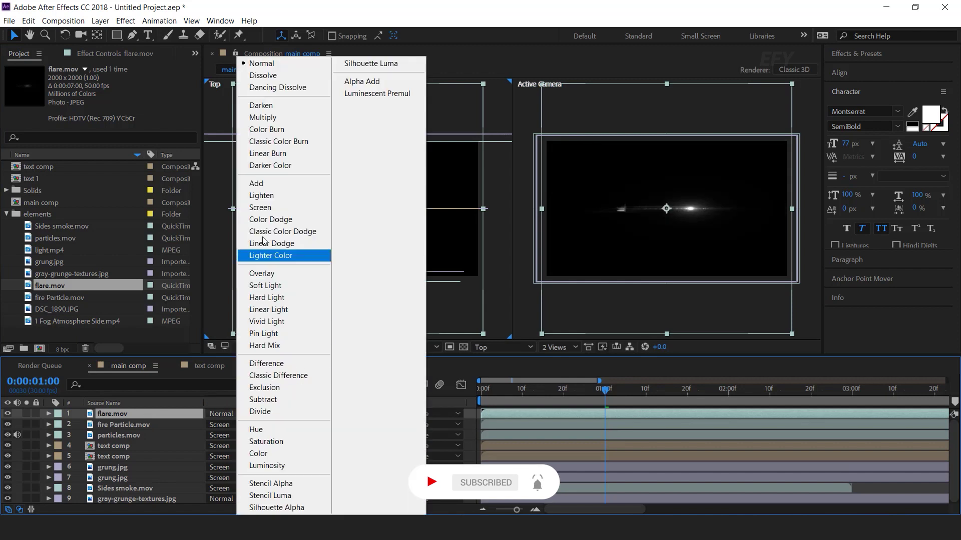
left_click(265, 209)
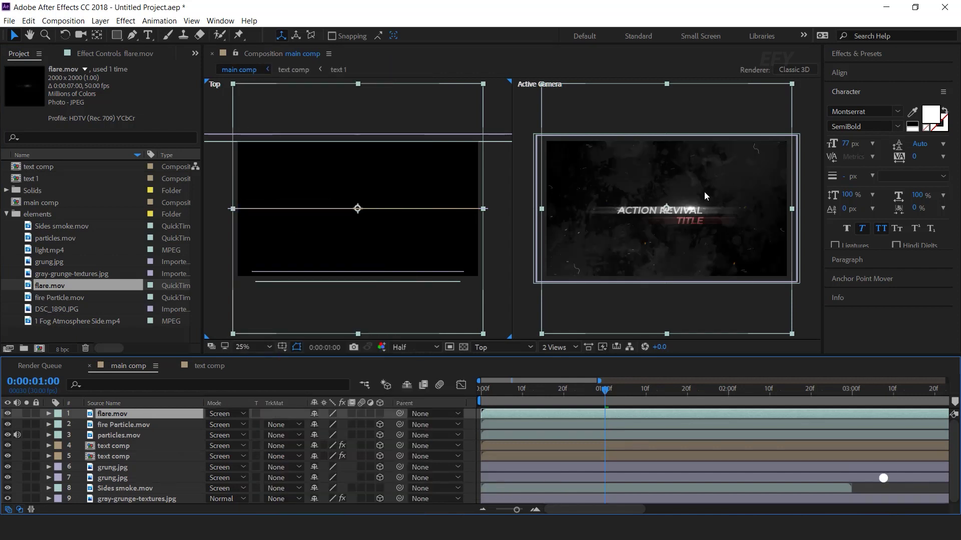
Step: Squash the flare vertically and position it between the two title lines at about 1132, 600
left_click_drag(671, 84, 669, 122)
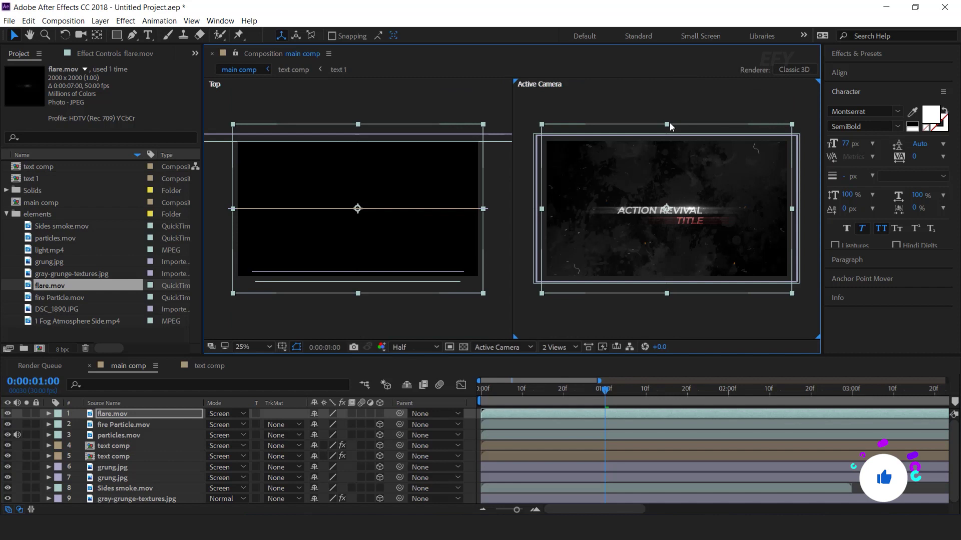
key("period")
left_click_drag(685, 209, 709, 223)
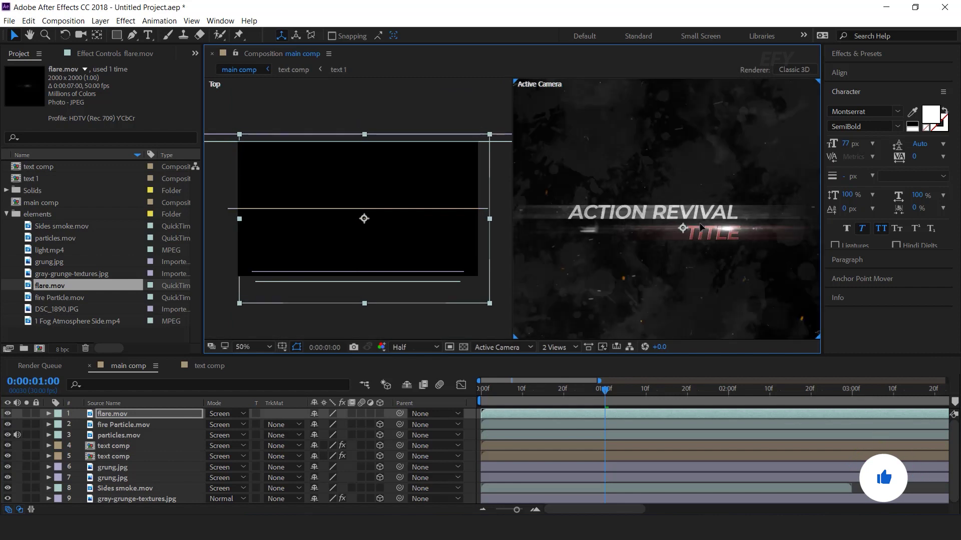
key("comma")
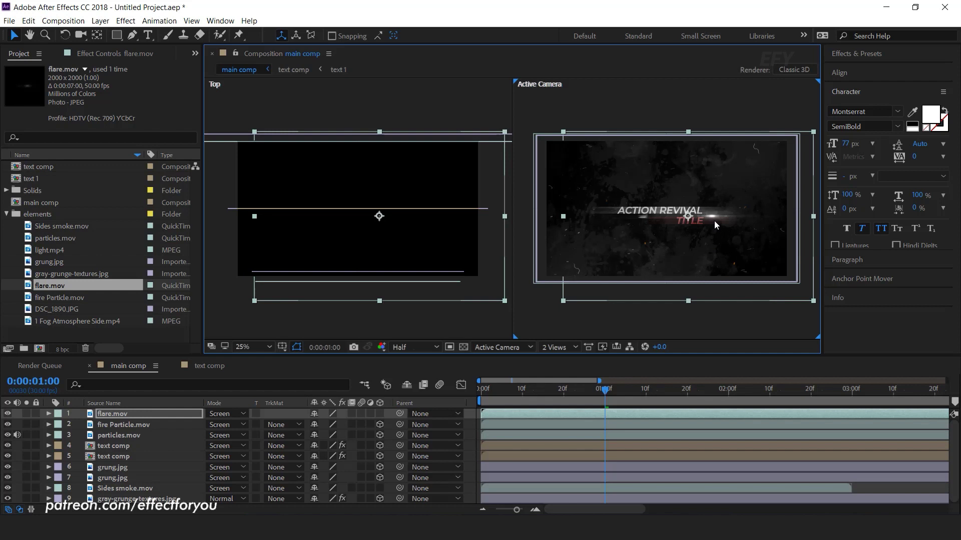
Step: Enable position and opacity keyframes on the flare at the start of the composition, and set its starting position to about 776, 600
left_click_drag(605, 389, 472, 397)
left_click(509, 412)
key("t")
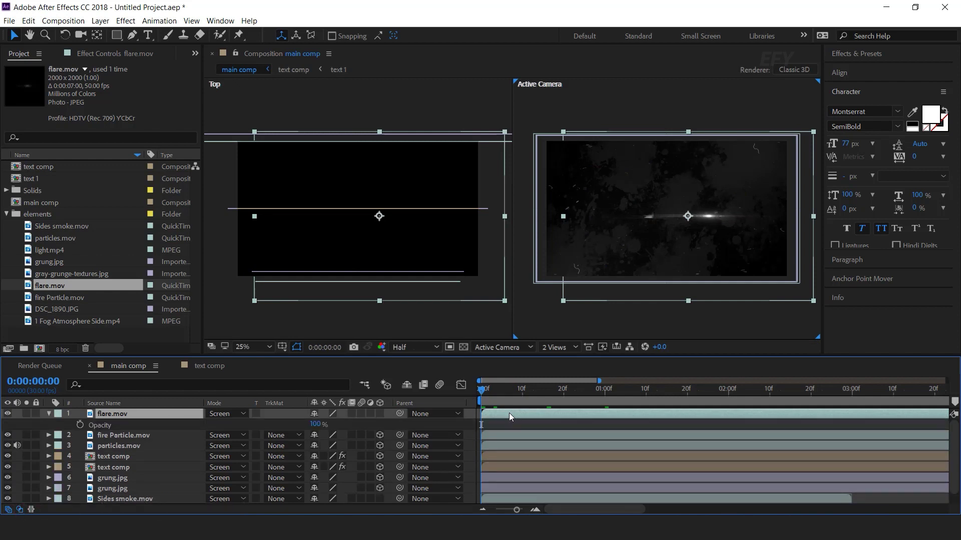
key("shift+p")
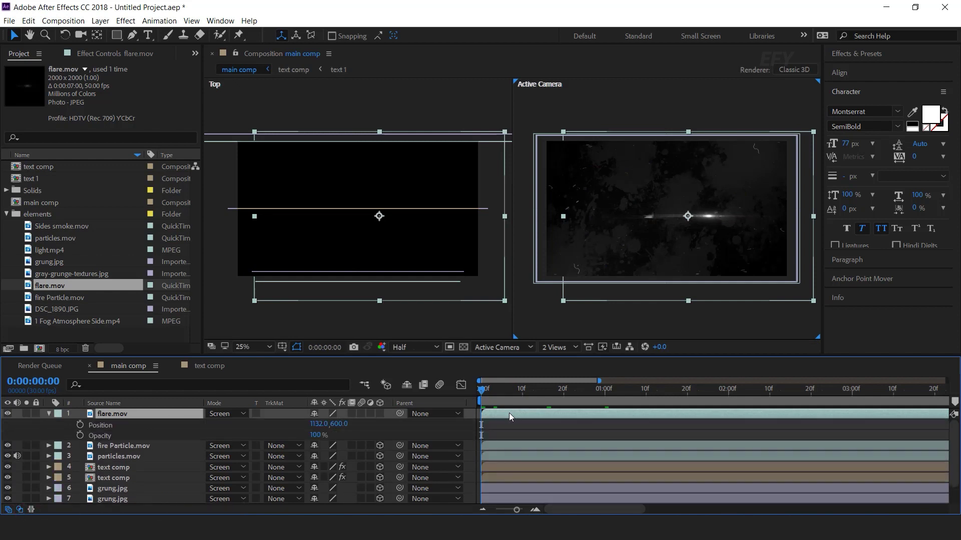
left_click(80, 425)
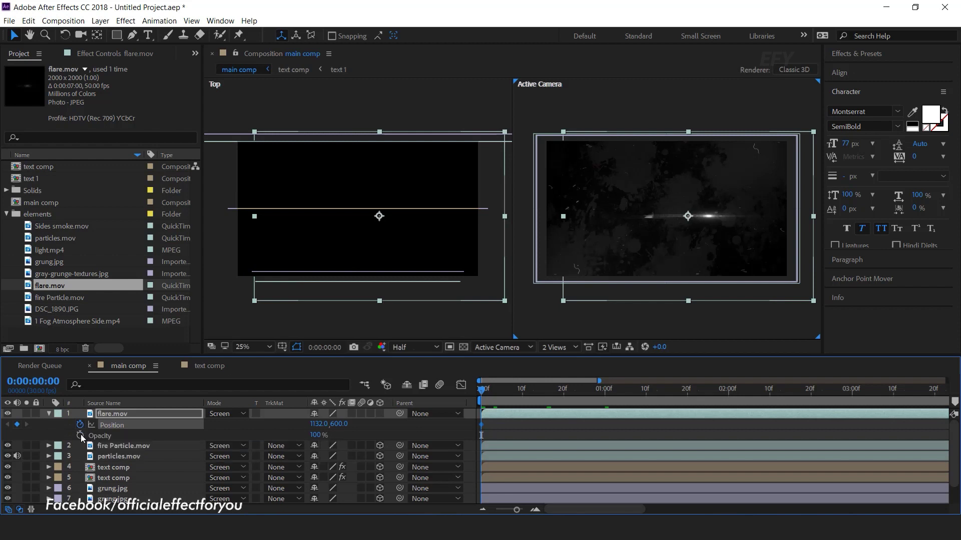
left_click(80, 435)
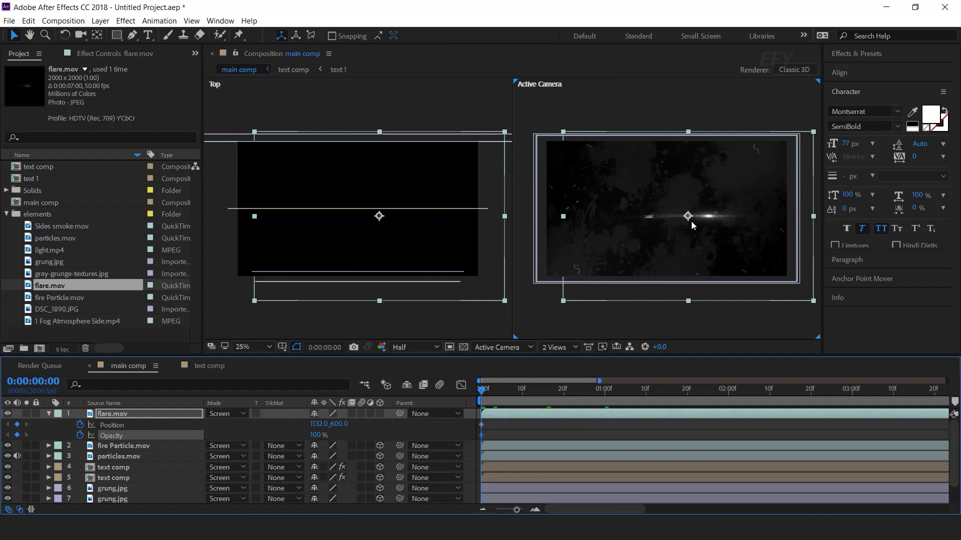
left_click_drag(740, 246, 695, 247)
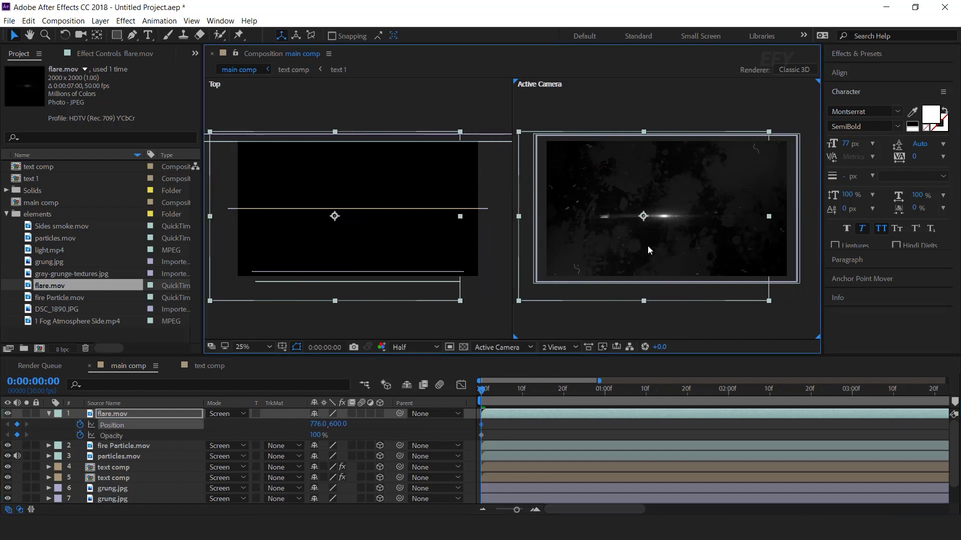
Step: Keyframe the flare's position at about 1096, 600 at 0:00:00:20 so it sweeps across the title
left_click(493, 389)
key("space")
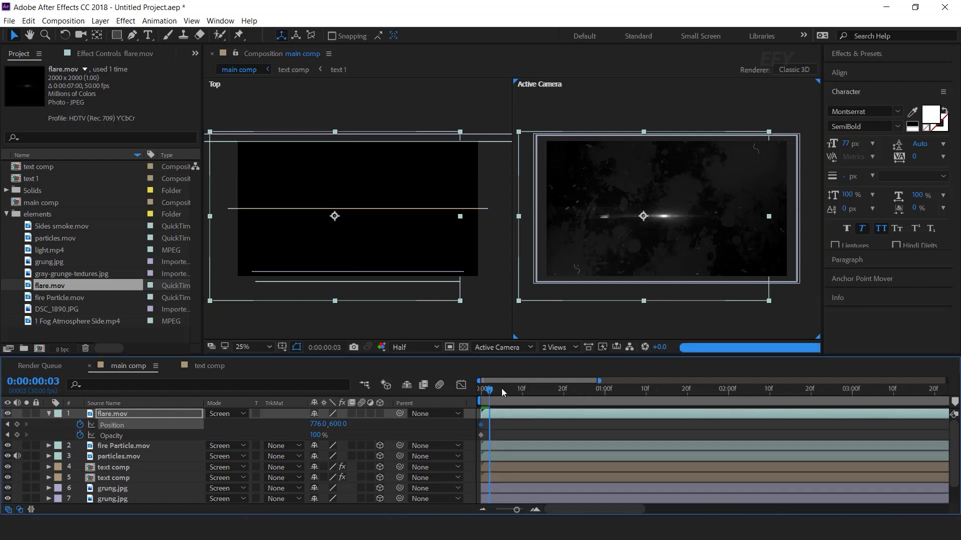
left_click(563, 394)
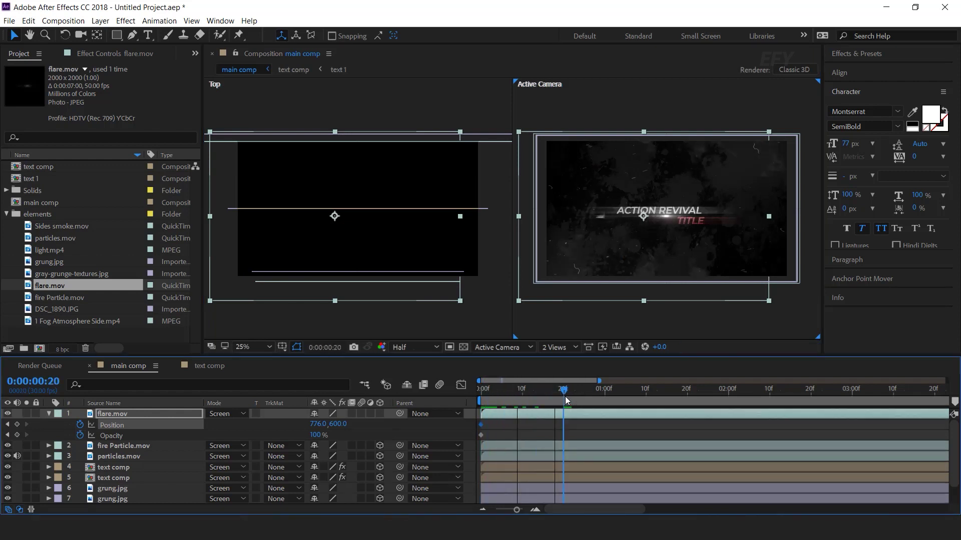
left_click_drag(656, 236, 697, 242)
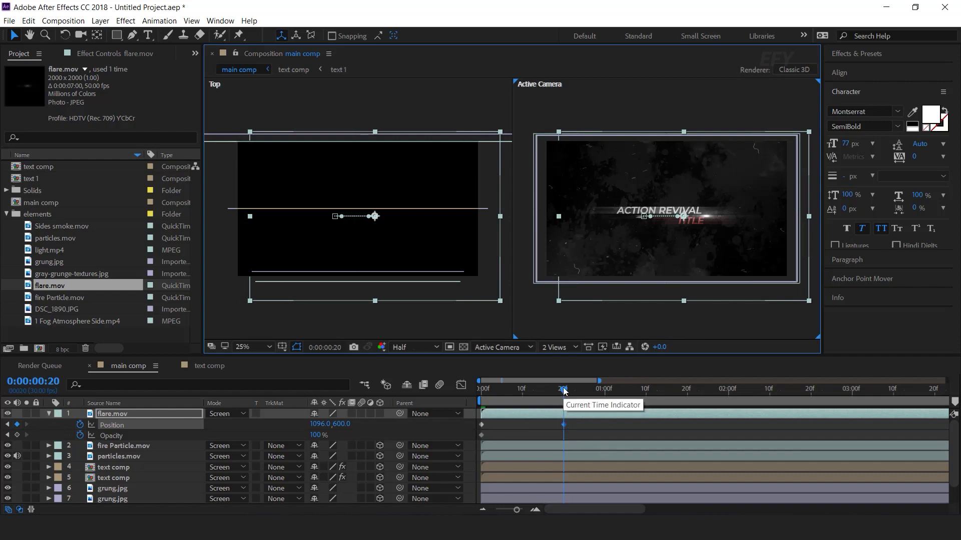
Step: Keyframe the flare's opacity from 0% at the start to 100% at 0:00:00:11, and preview the fade-in
left_click_drag(564, 391, 527, 394)
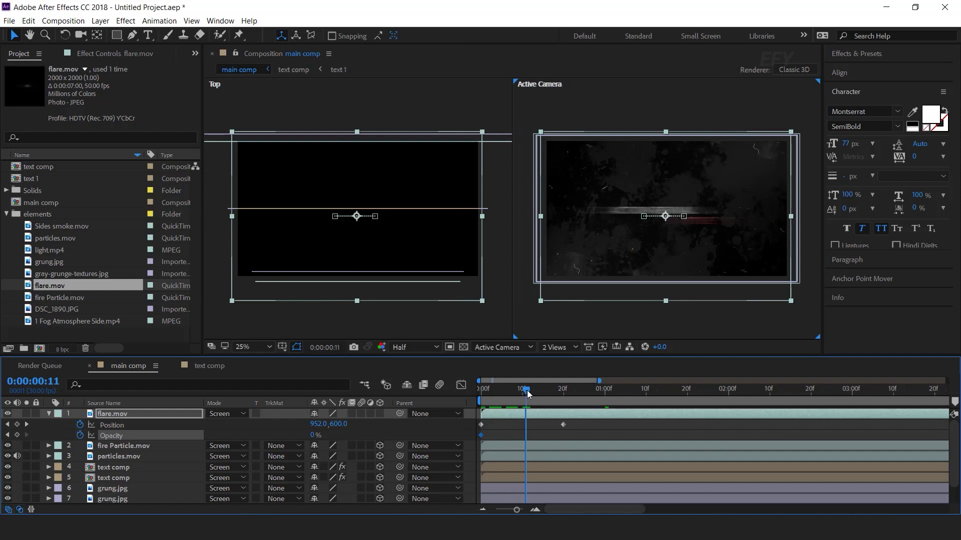
left_click(314, 435)
type("100")
key("Return")
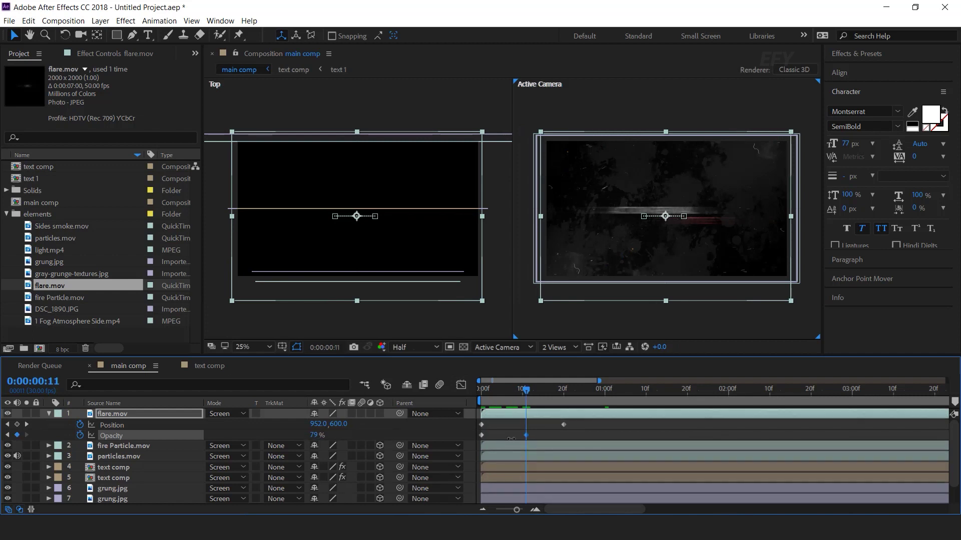
left_click(549, 433)
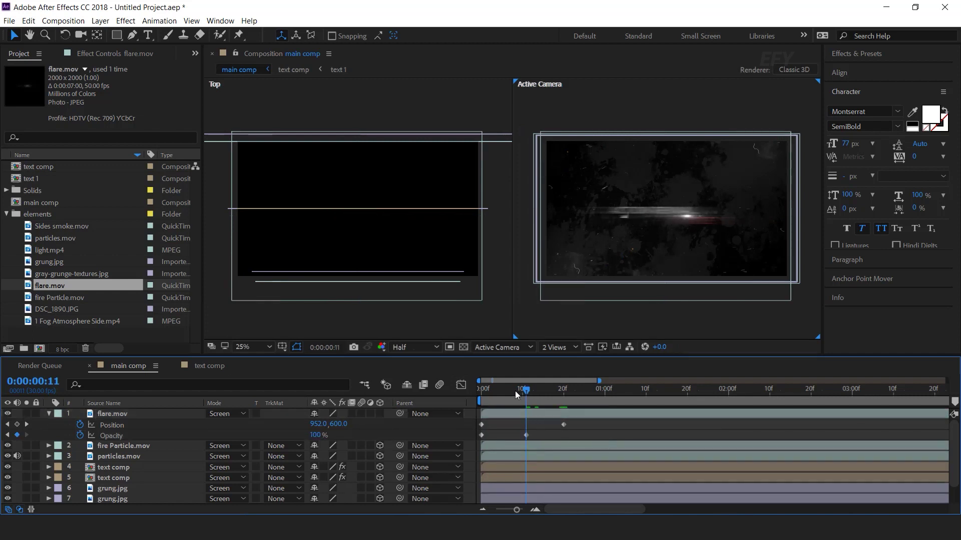
left_click_drag(514, 392, 457, 393)
key("space")
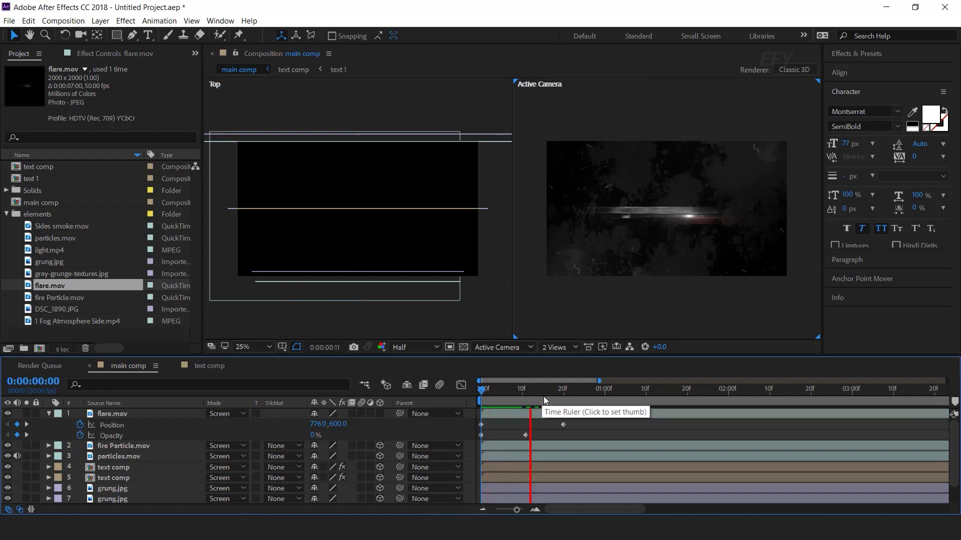
left_click(579, 393)
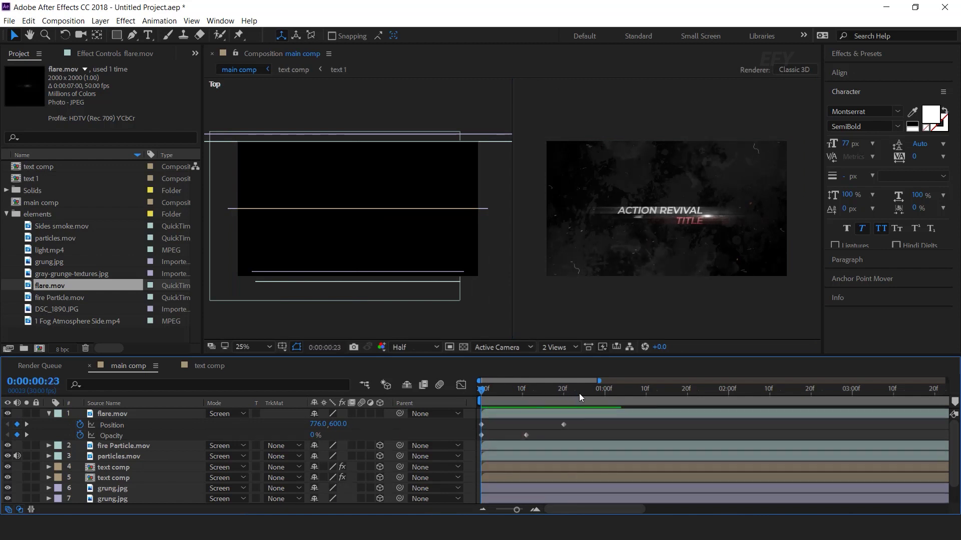
Step: Keyframe the flare's position at about 1143, 600 at 0:00:05:03 for a slow drift, and review it from the start
left_click(564, 425)
key("minus")
left_click(639, 392)
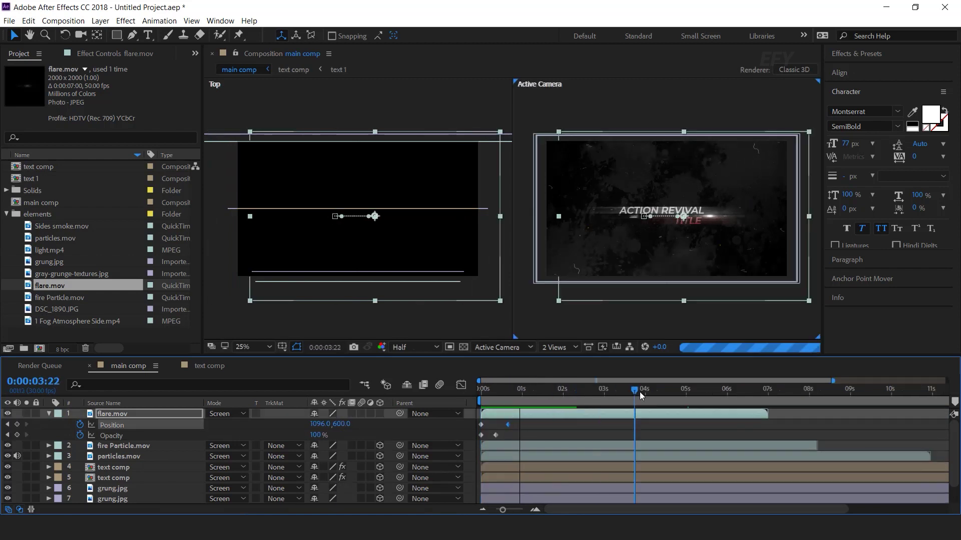
left_click(689, 392)
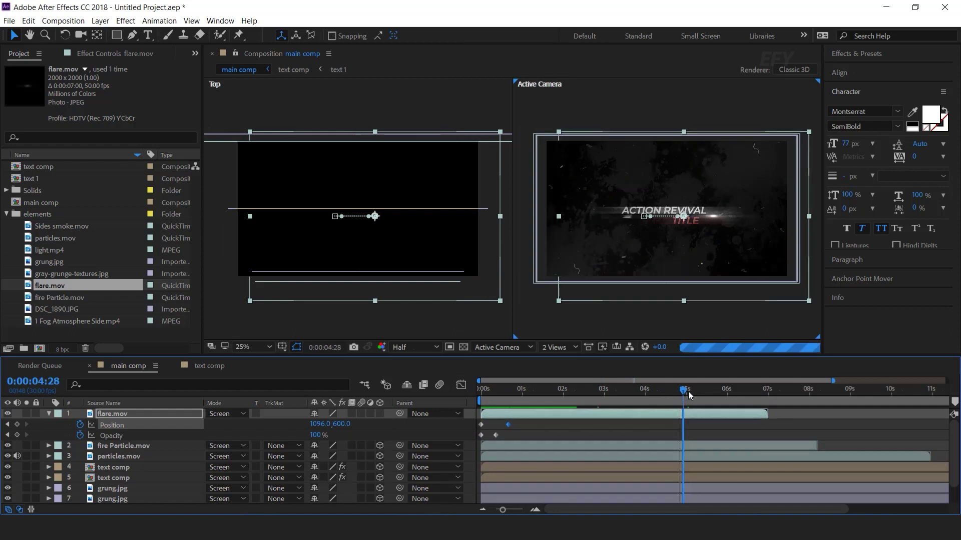
left_click_drag(320, 423, 336, 424)
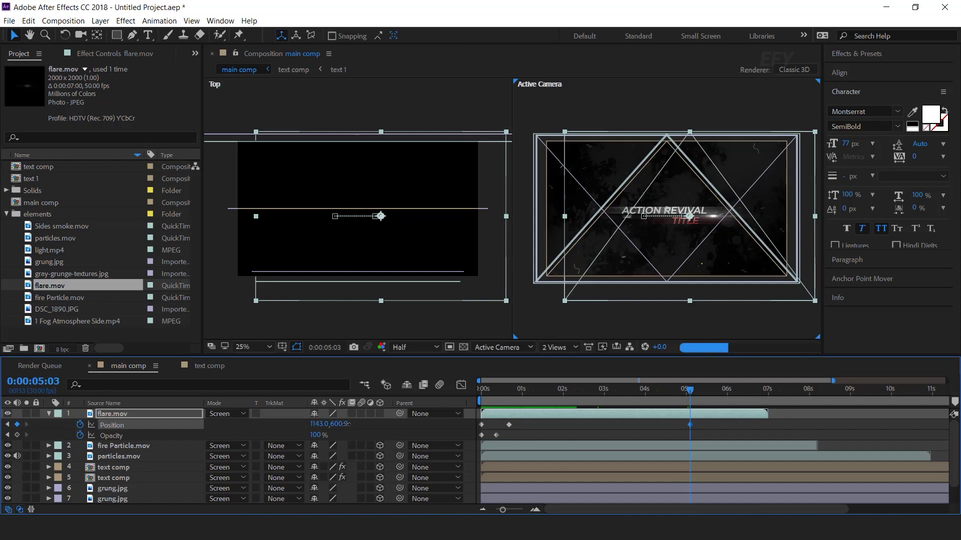
key("Home")
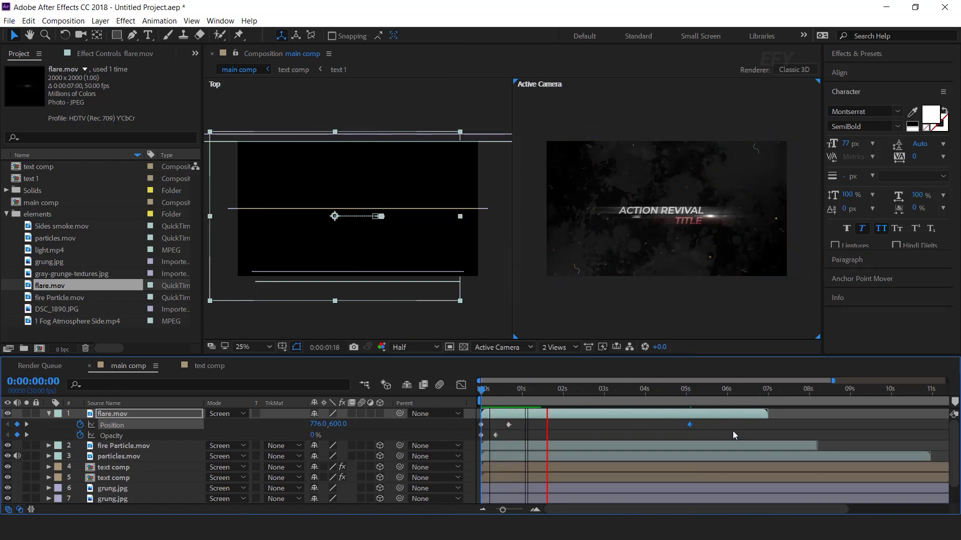
left_click_drag(632, 397, 689, 398)
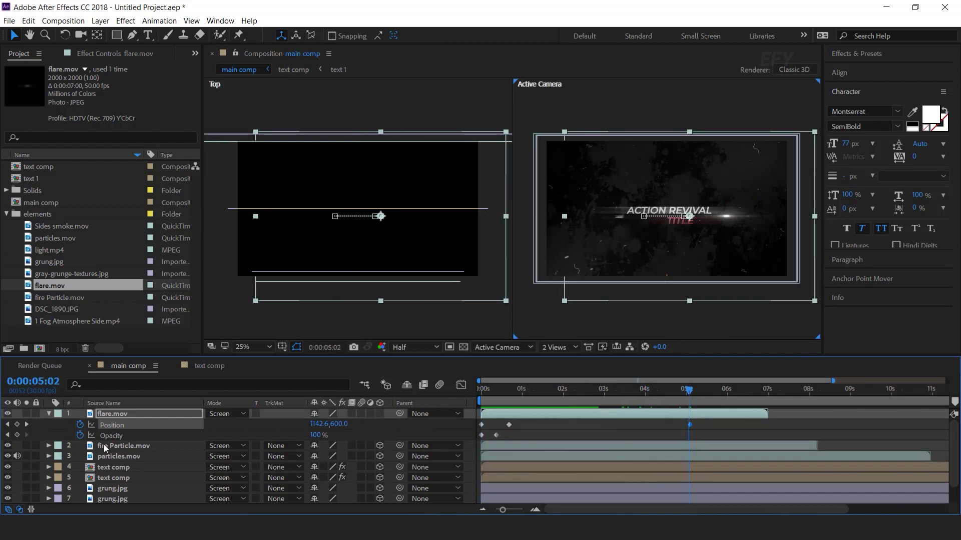
Step: Fine-tune the flare's position keyframe at 0:00:05:03 to about 1143, 600
key("Page_Down")
left_click_drag(319, 424, 318, 431)
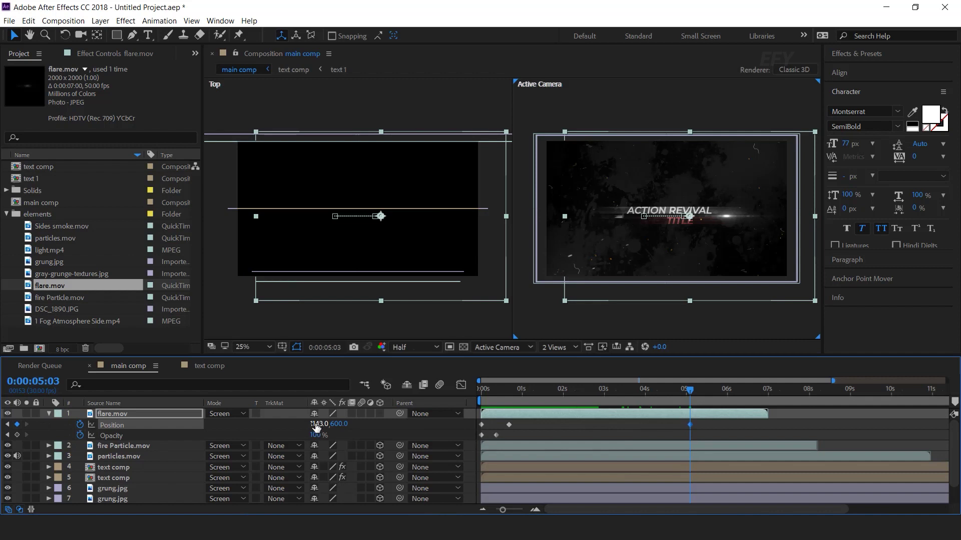
left_click(578, 434)
Step: Keyframe the flare's opacity to hold at 100% at 0:00:02:19 and fade out over about one second
left_click_drag(485, 395, 590, 401)
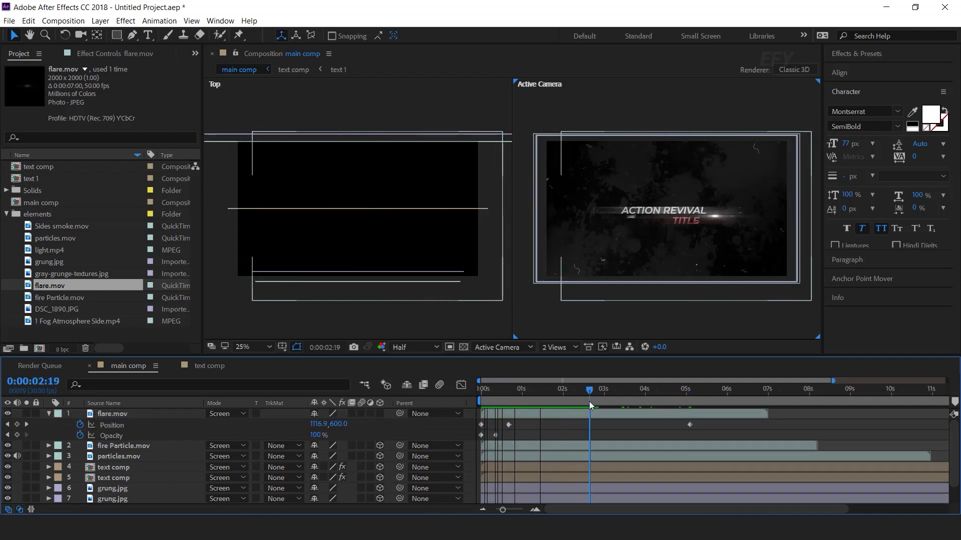
left_click(16, 435)
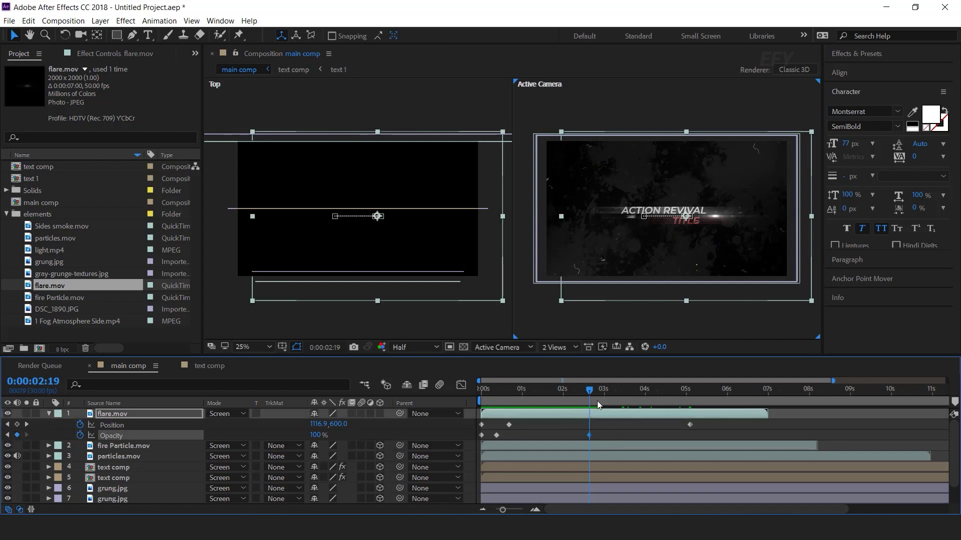
left_click_drag(595, 389, 630, 395)
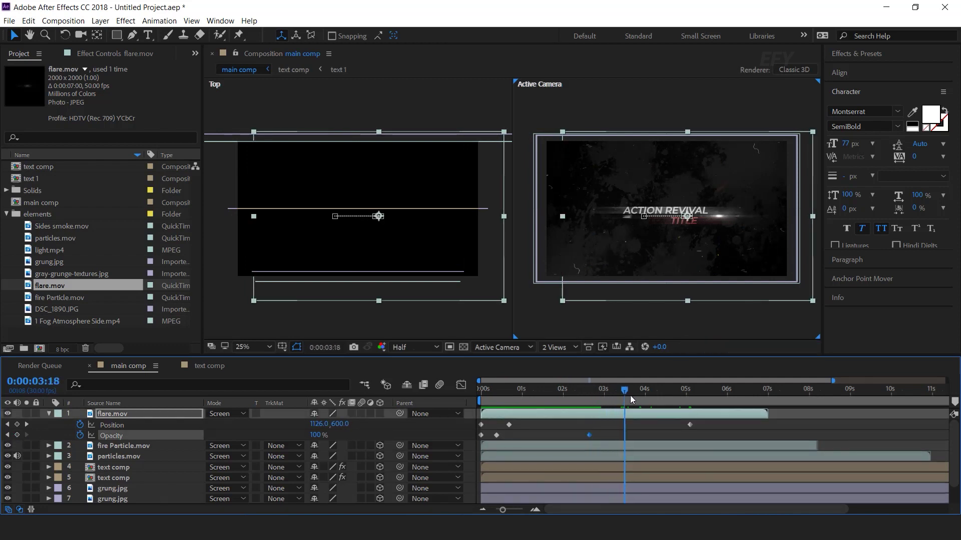
left_click_drag(226, 437, 273, 441)
Step: Preview the flare from the start and shift its fade-out about one second earlier, ending at about 0:00:02:19
key("Home")
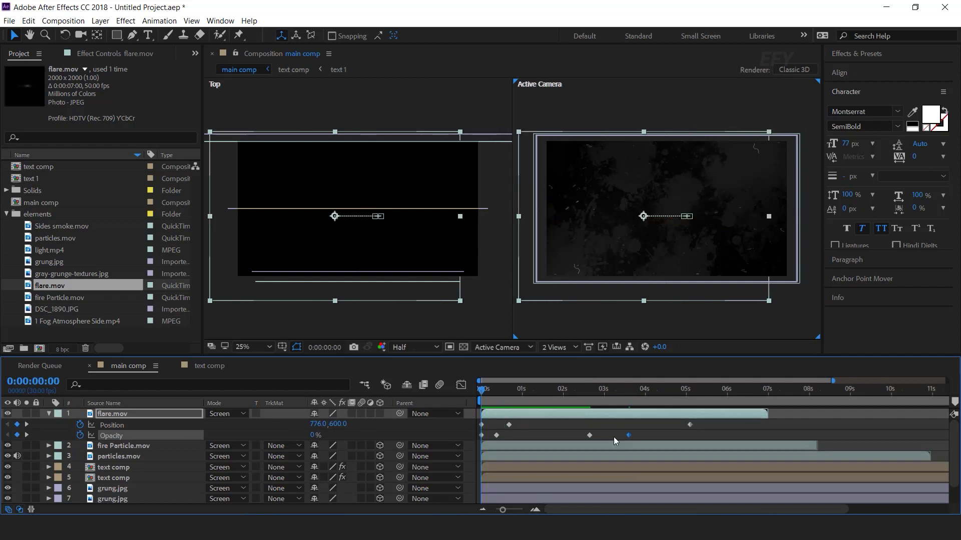
key("space")
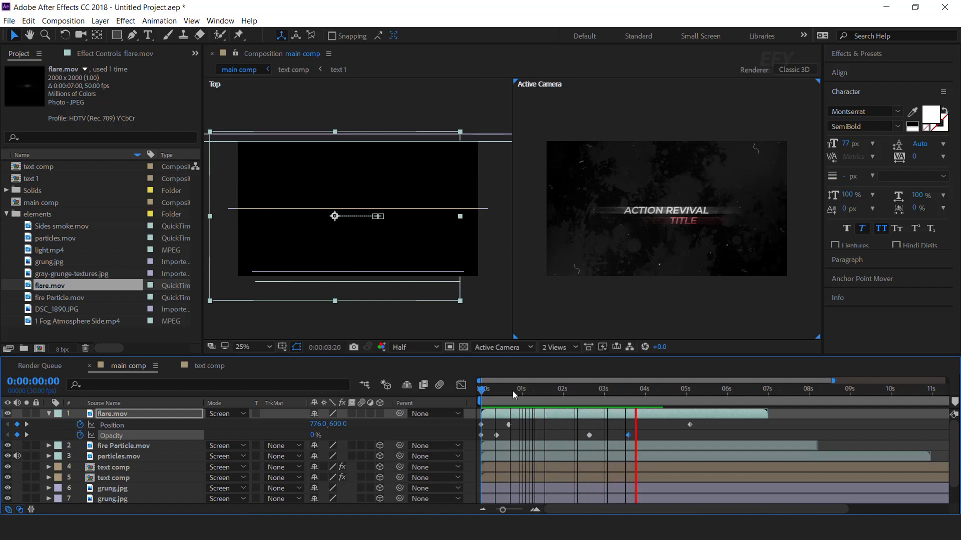
key("space")
left_click_drag(628, 436, 544, 435)
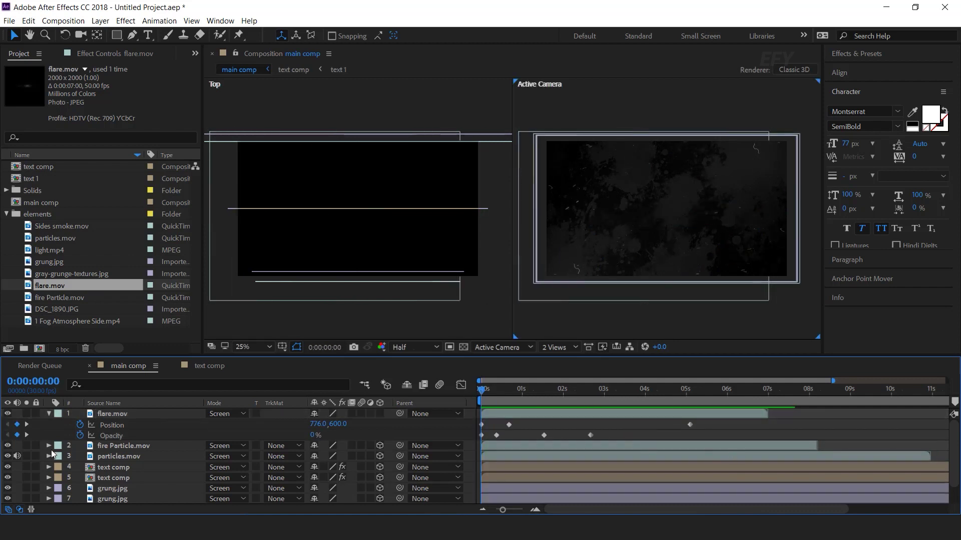
left_click(48, 414)
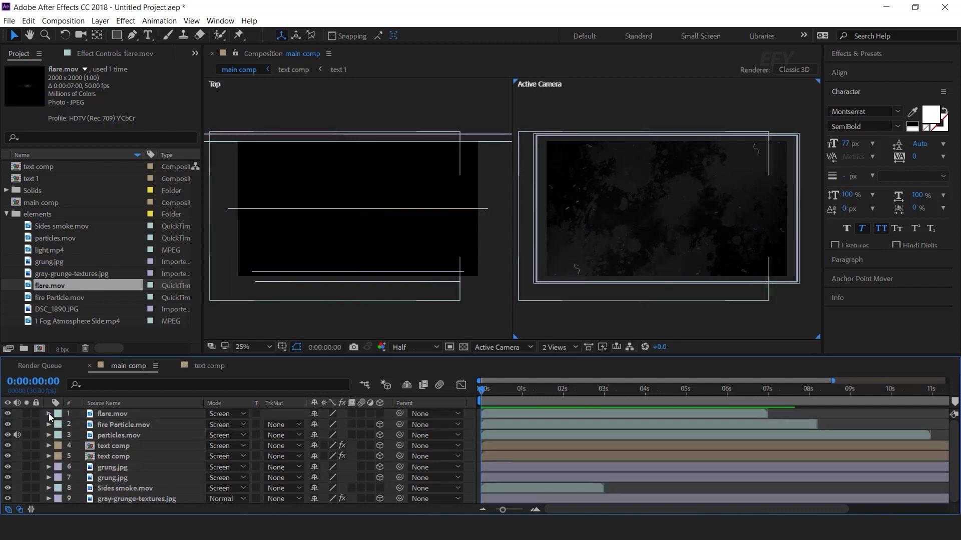
Step: Turn the flare layer into a 3D layer
key("k")
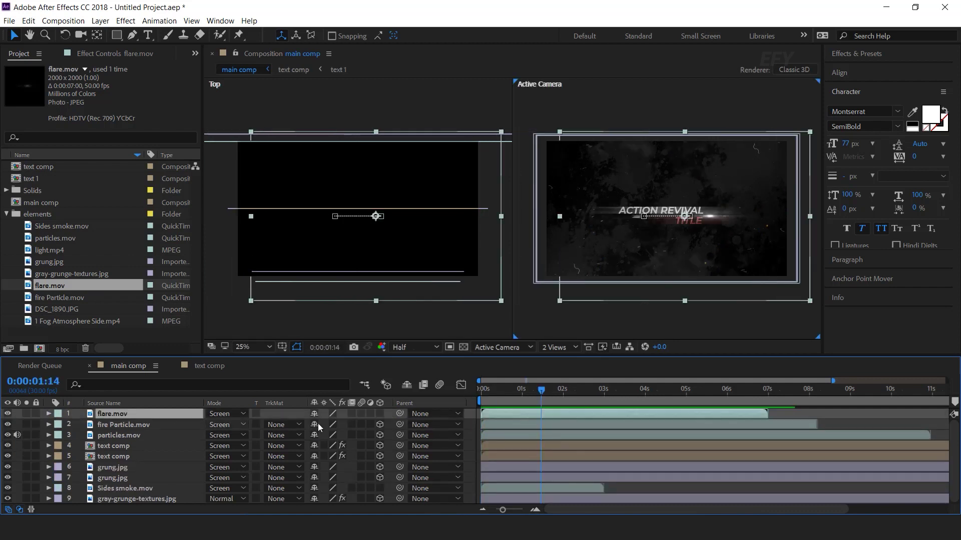
left_click(380, 414)
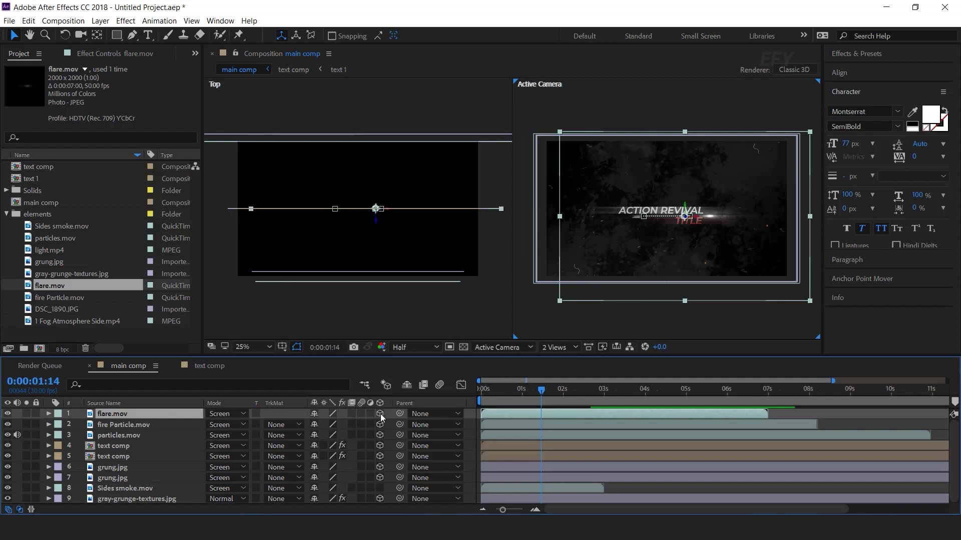
left_click(471, 418)
Step: Add 1 Fog Atmosphere Side.mp4 above all layers as a 3D layer with the Screen blending mode
left_click_drag(44, 322, 138, 414)
key("comma")
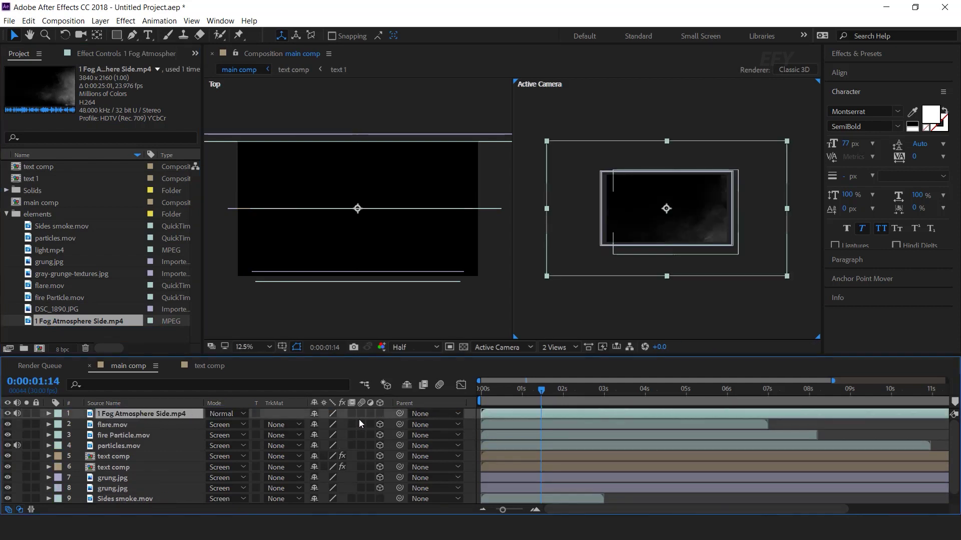
left_click(242, 413)
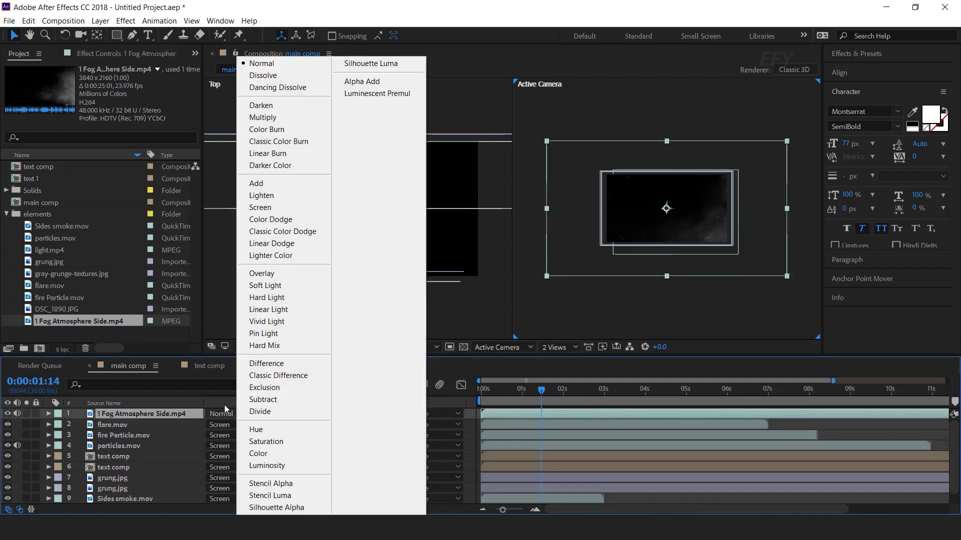
left_click(260, 208)
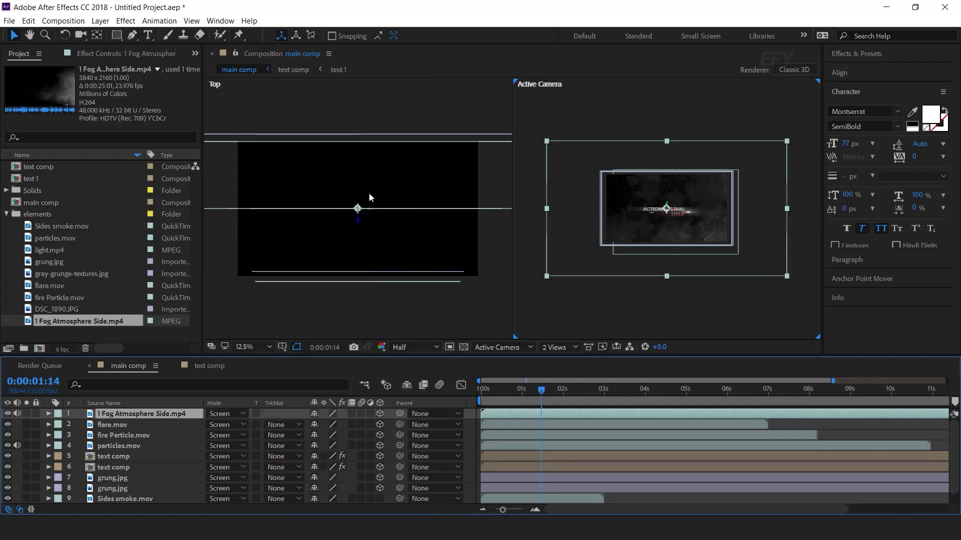
Step: Scale the fog layer to 54% so it fits the composition frame
key("s")
mouse_move(345, 425)
left_mouse_down()
mouse_move(316, 425)
mouse_move(345, 426)
left_mouse_up()
key("period")
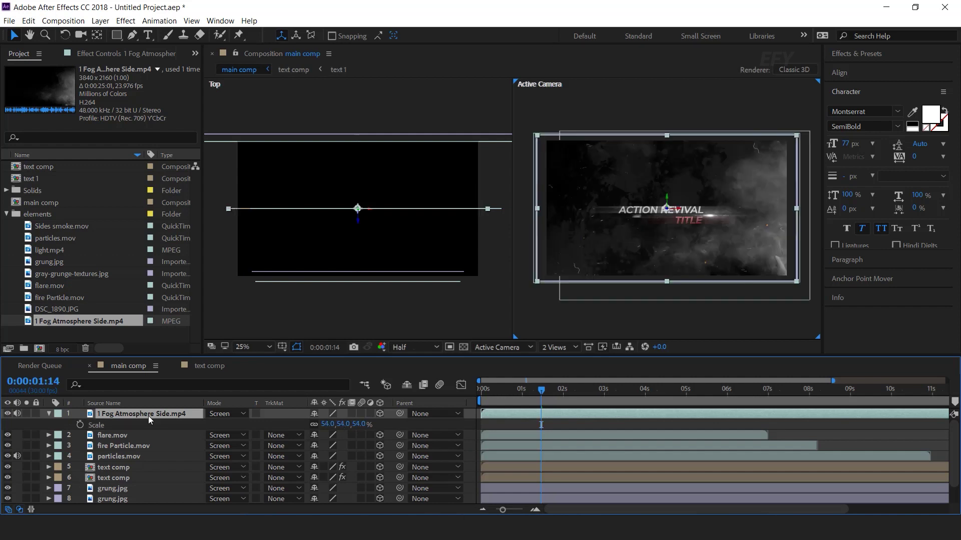
Step: Duplicate the fog layer and flip the copy horizontally to put smoke on the opposite side
key("ctrl+d")
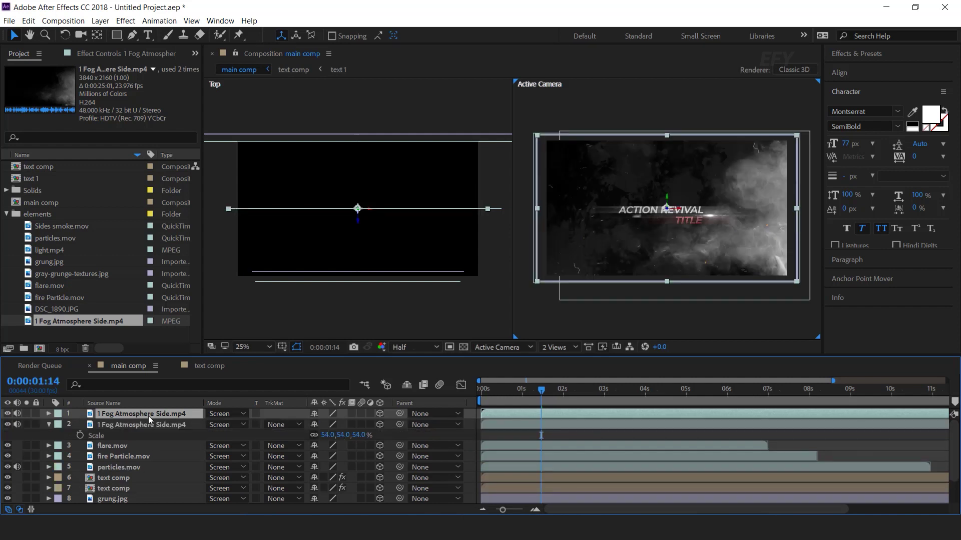
right_click(148, 416)
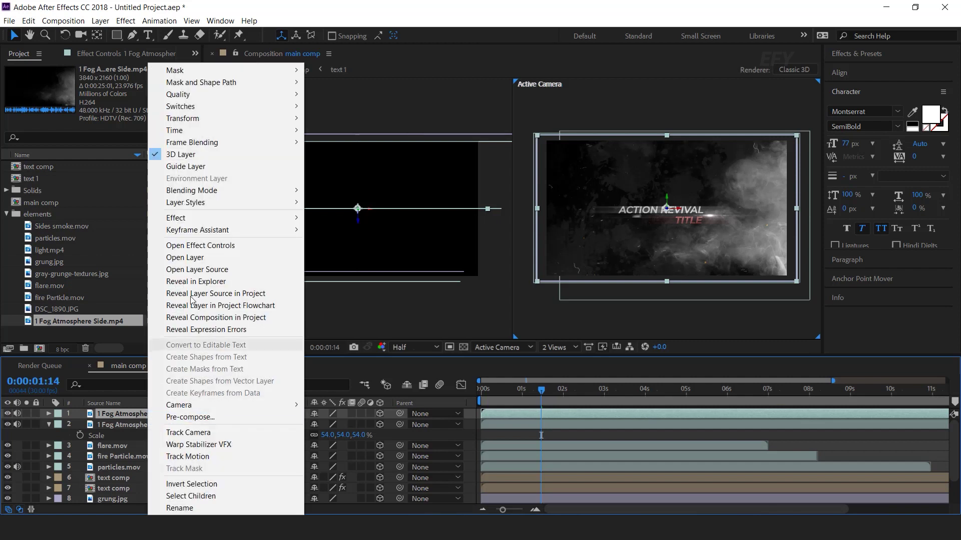
mouse_move(181, 118)
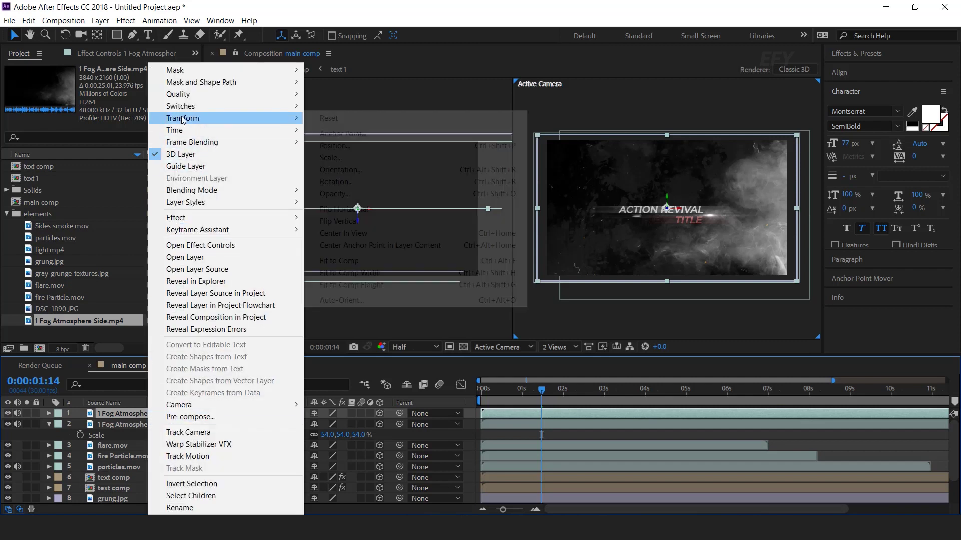
left_click(362, 209)
Step: Set the opacity of both fog layers to 40% and preview the composition from the start
left_click(164, 425, "shift")
key("t")
left_click_drag(316, 424, 266, 425)
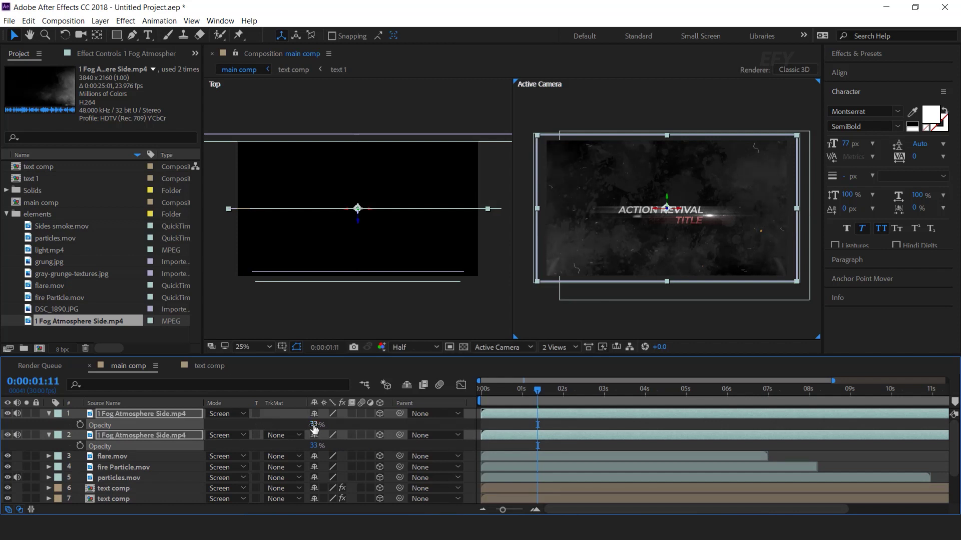
type("40")
key("Return")
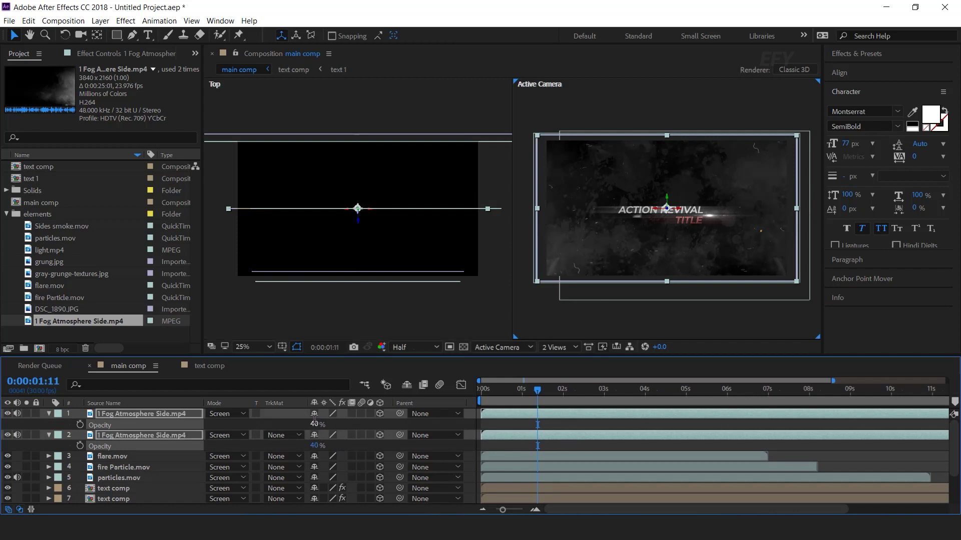
left_click(49, 413)
key("F2")
key("Home")
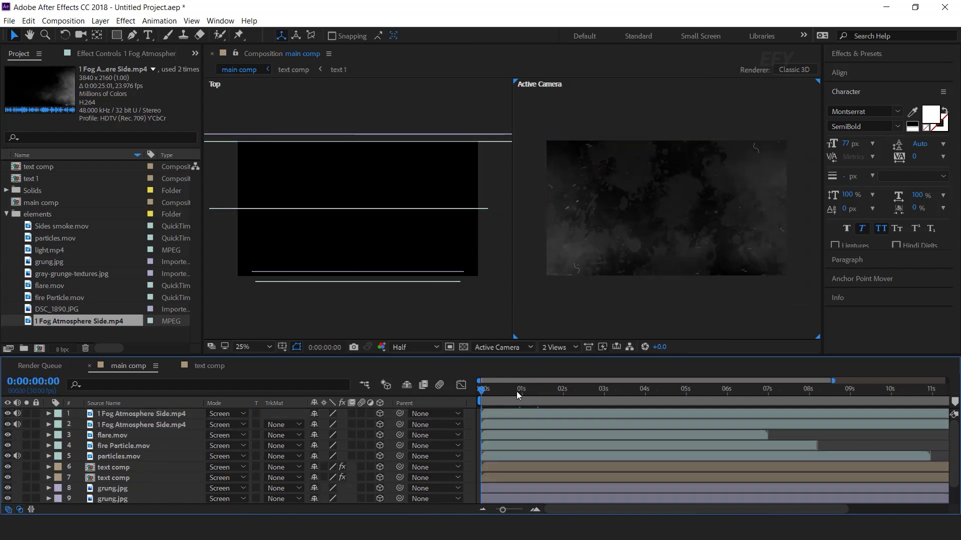
key("space")
left_click(526, 395)
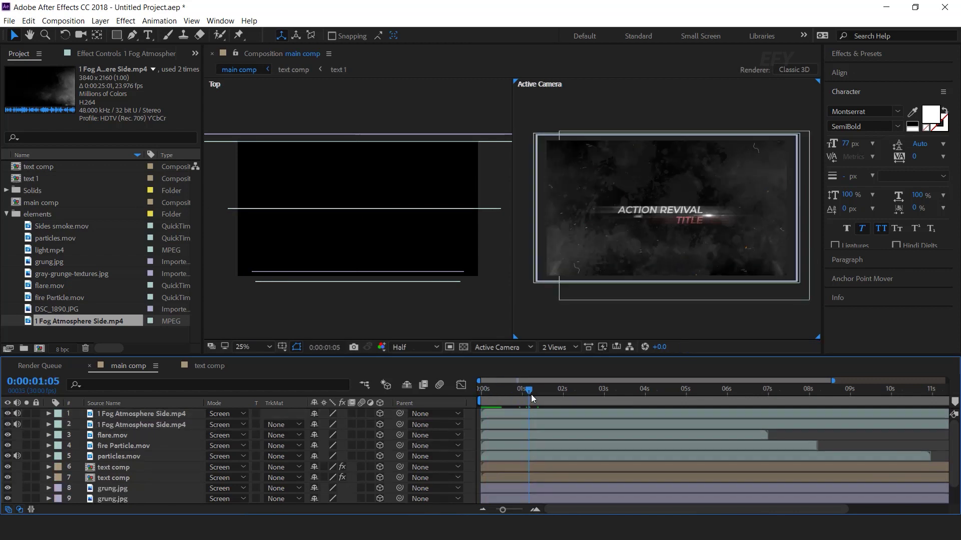
Step: Add a one-node camera with the 35mm preset to the main comp
right_click(472, 420)
mouse_move(516, 300)
left_click(659, 350)
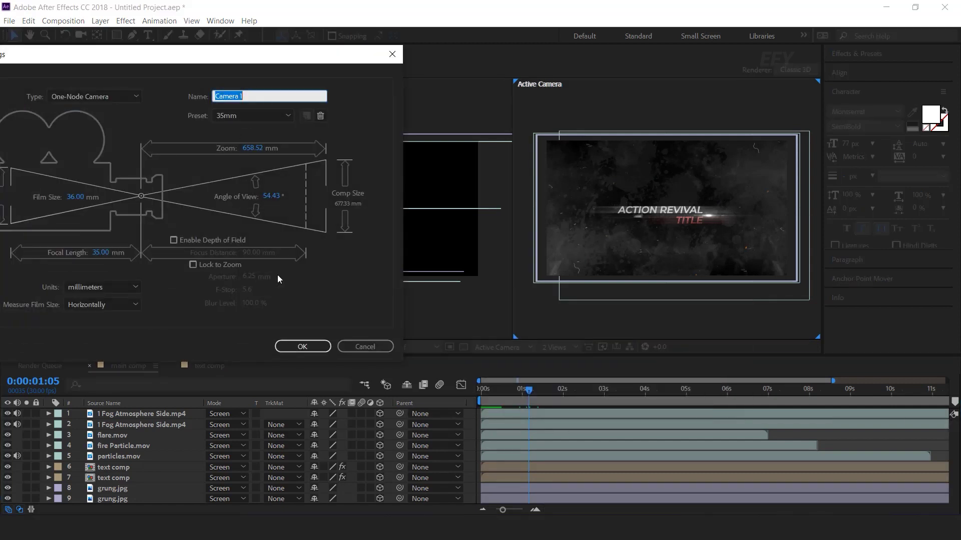
left_click(295, 347)
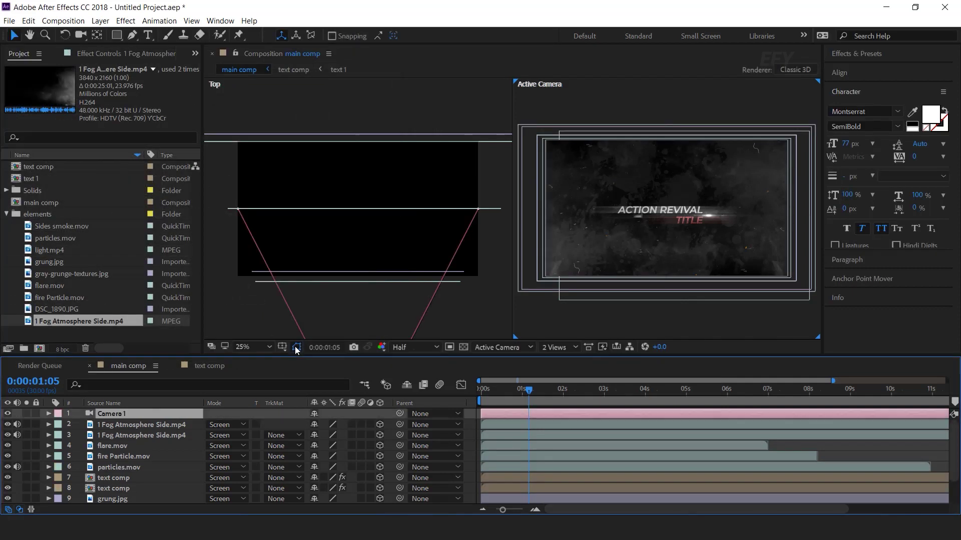
Step: Add a null object, make it 3D, and parent the camera to it
right_click(470, 411)
mouse_move(525, 296)
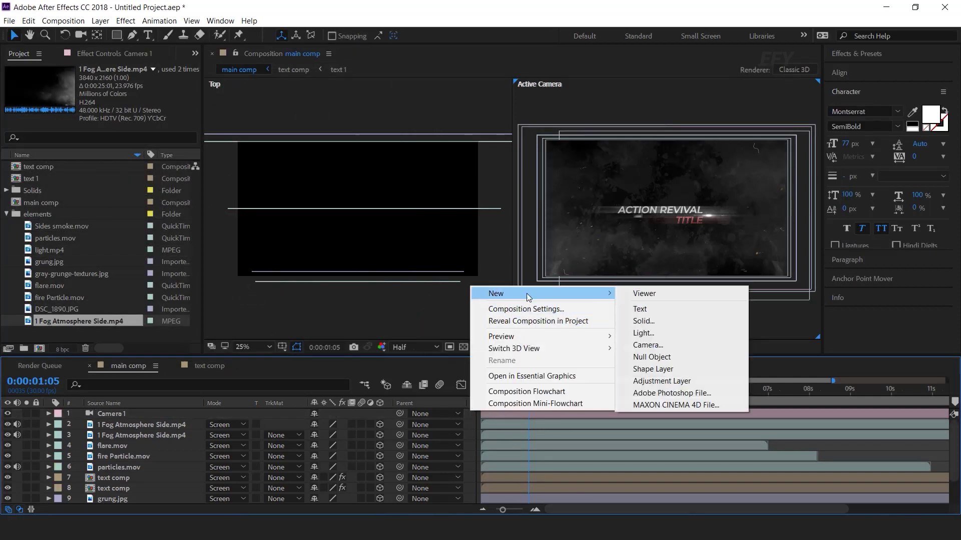
left_click(656, 357)
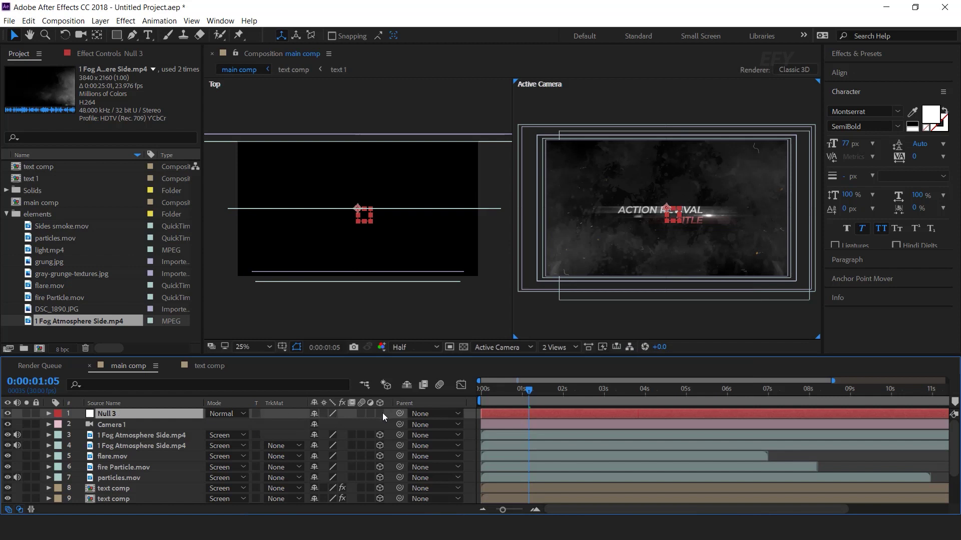
left_click_drag(399, 425, 127, 415)
Step: Enable position and orientation keyframes on the null at the start of the composition
key("p")
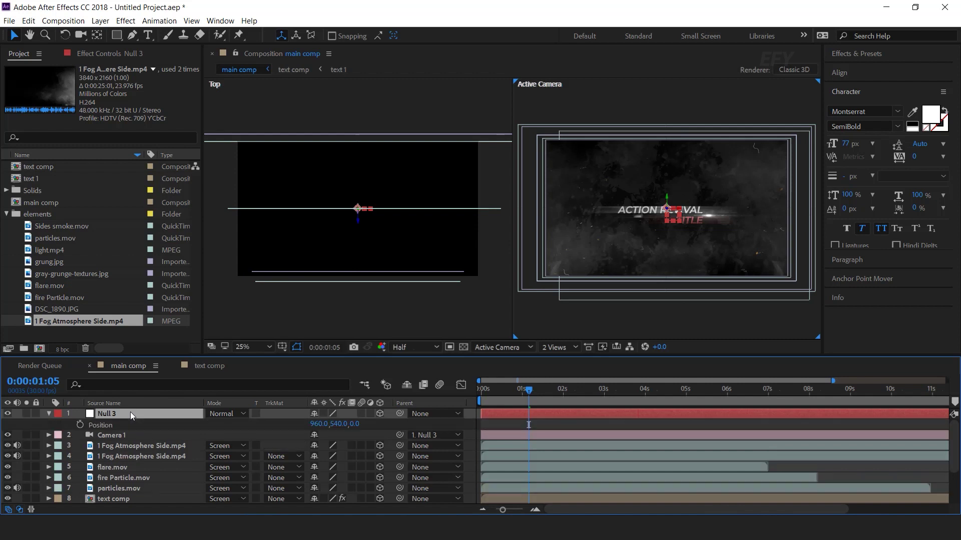
key("shift+r")
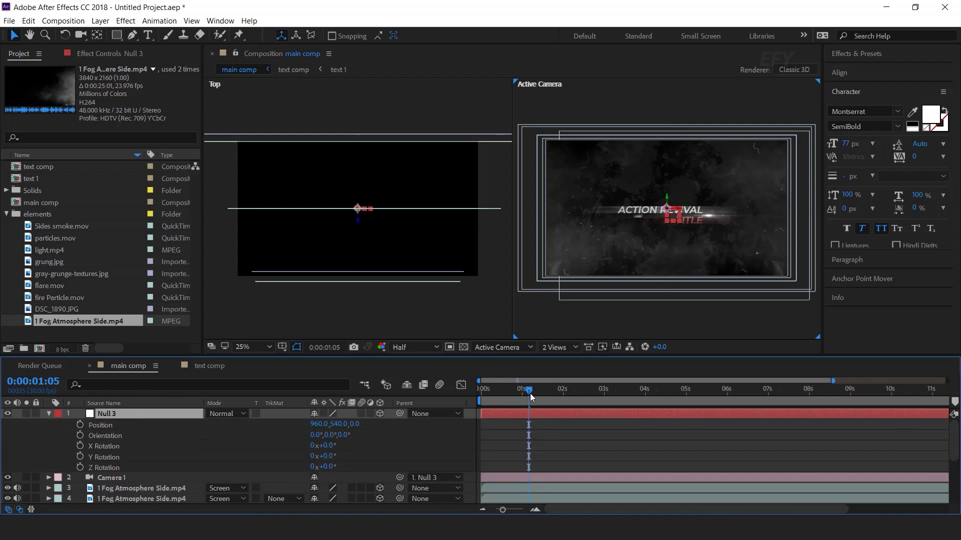
left_click(481, 394)
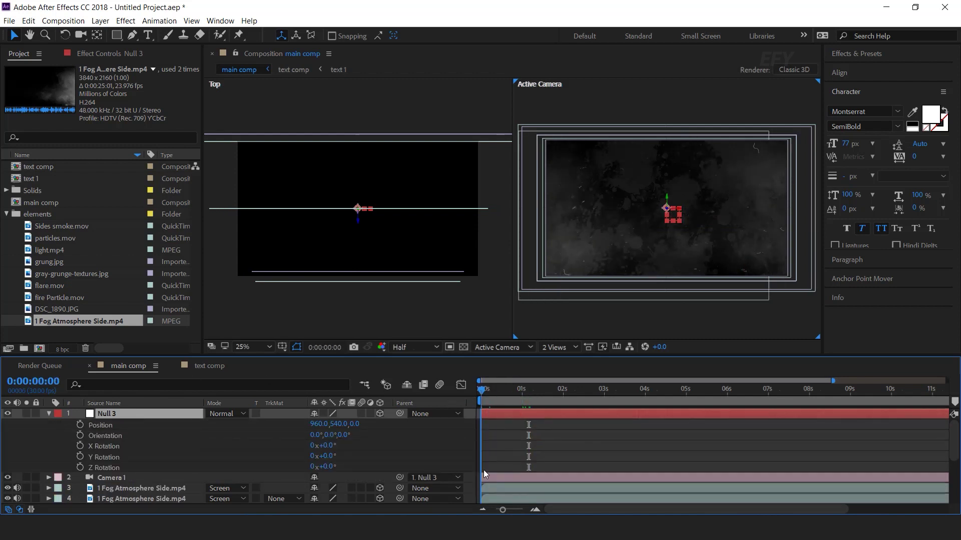
left_click(536, 510)
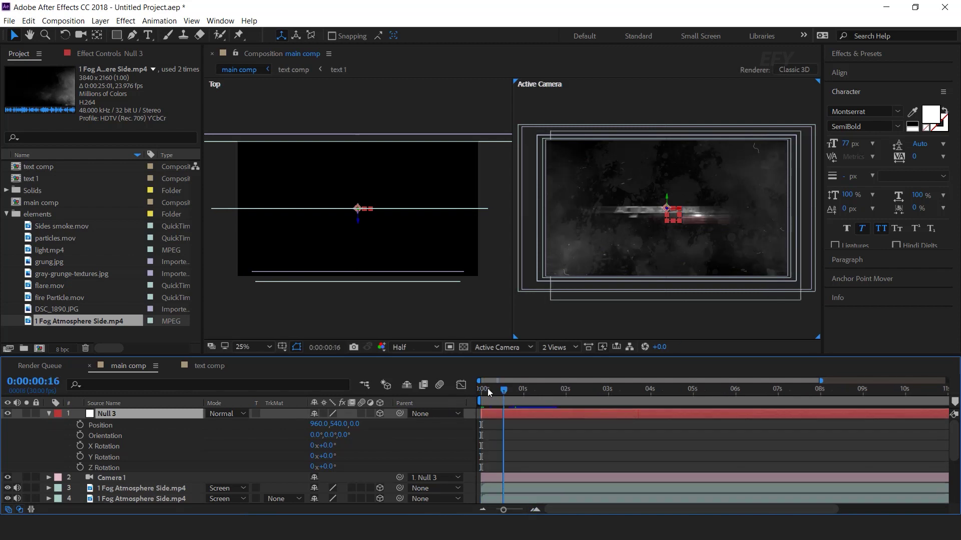
left_click(80, 425)
left_click(80, 435)
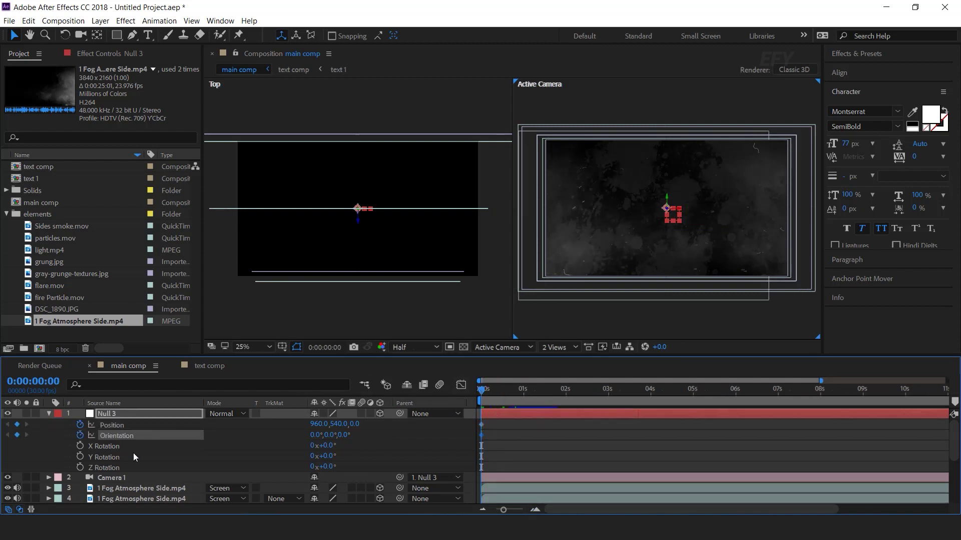
Step: Set the null's starting Z orientation to 50° and its starting Z position to about 2326
left_click_drag(339, 435, 345, 439)
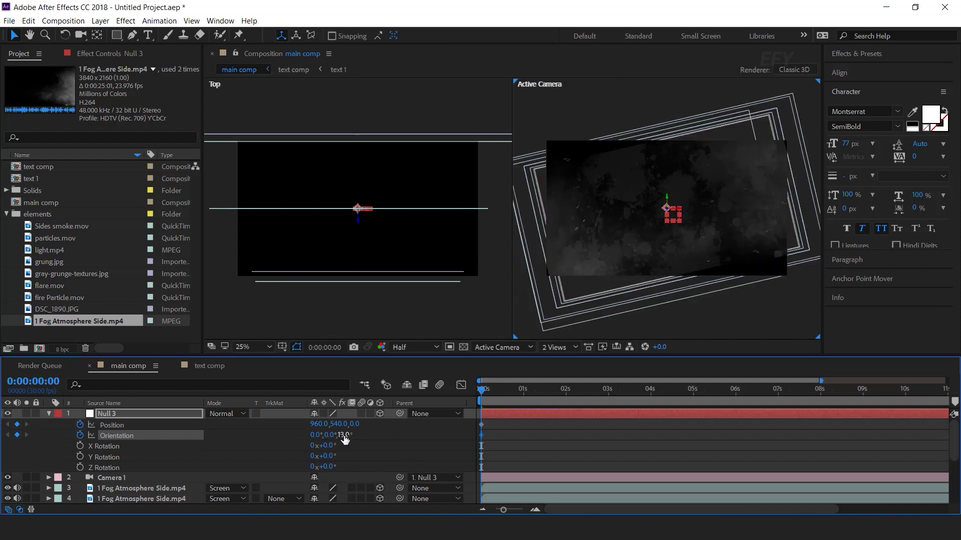
type("50")
key("Return")
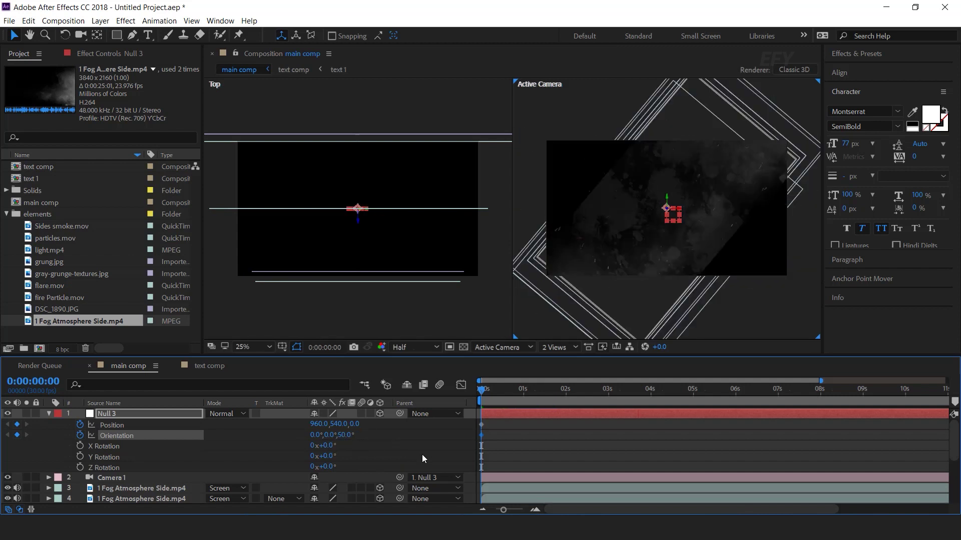
left_click_drag(361, 424, 568, 451)
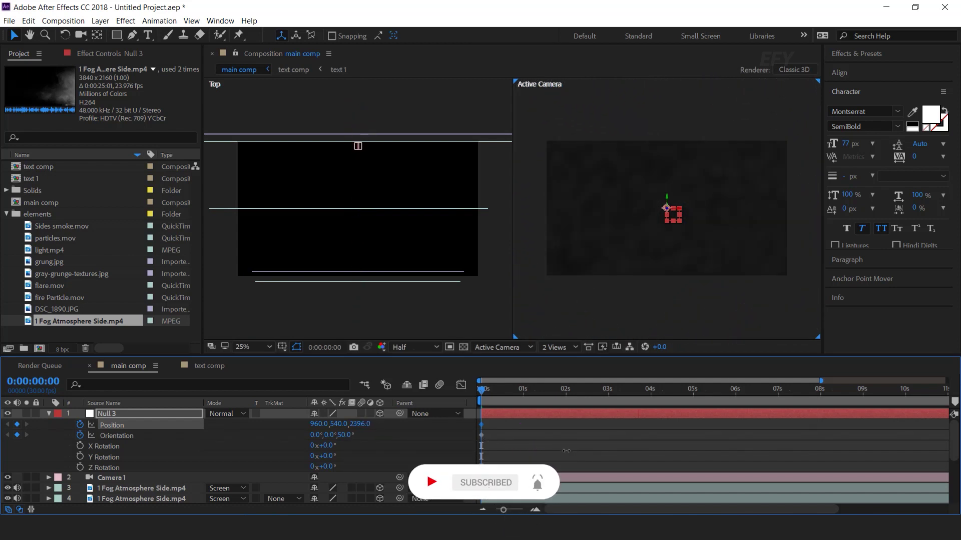
Step: At frame 20, set the null's Z orientation to 0° and its Z position to 0
left_click_drag(486, 392, 508, 392)
left_click_drag(503, 509, 518, 509)
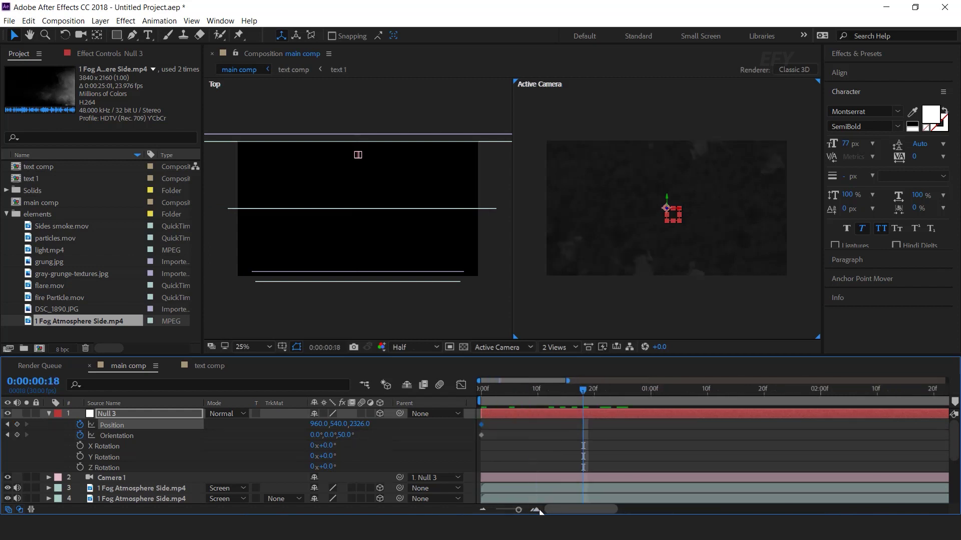
left_click(596, 395)
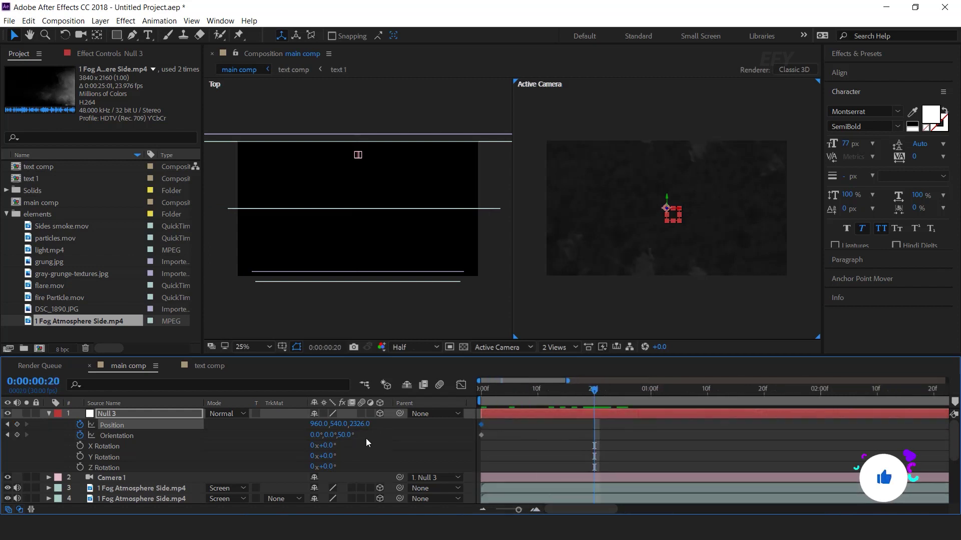
type("0")
key("Return")
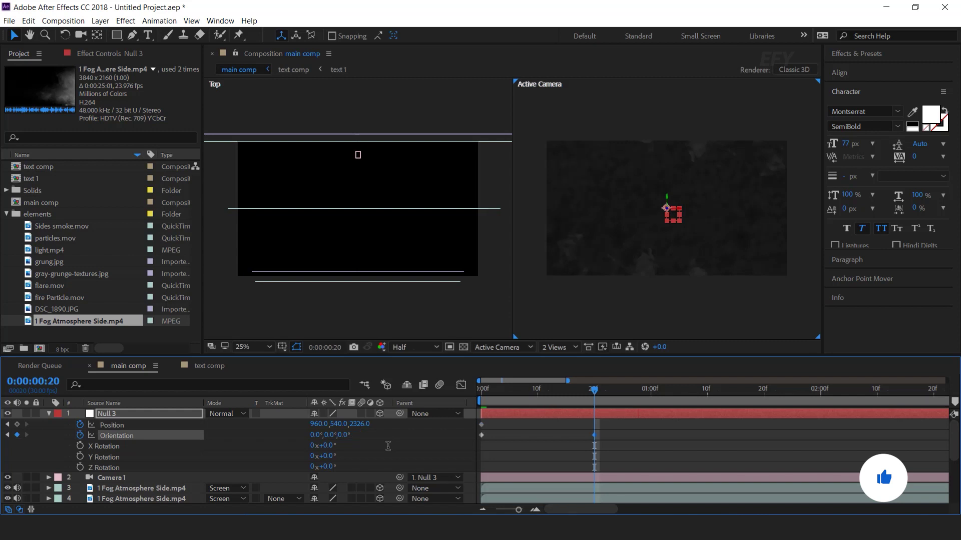
left_click(359, 424)
type("0")
key("Return")
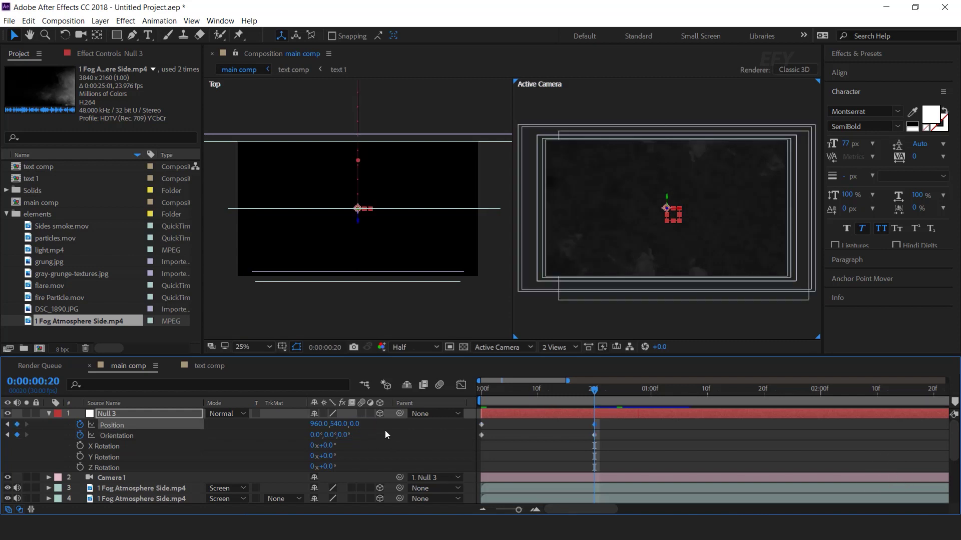
Step: Apply Easy Ease to the null's position and orientation keyframes at frame 20 and reshape their curve in the Graph Editor
left_click_drag(619, 445, 594, 426)
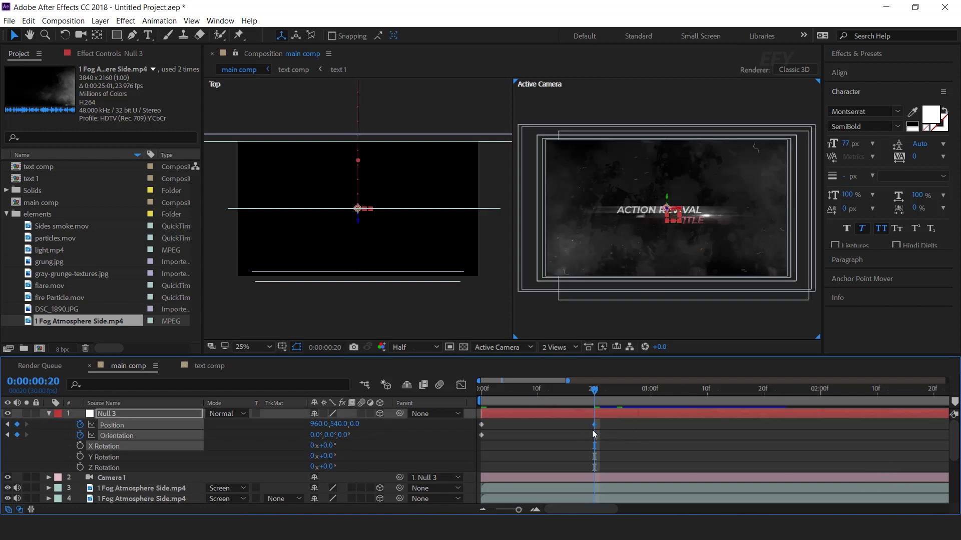
right_click(593, 424)
mouse_move(700, 415)
left_click(781, 451)
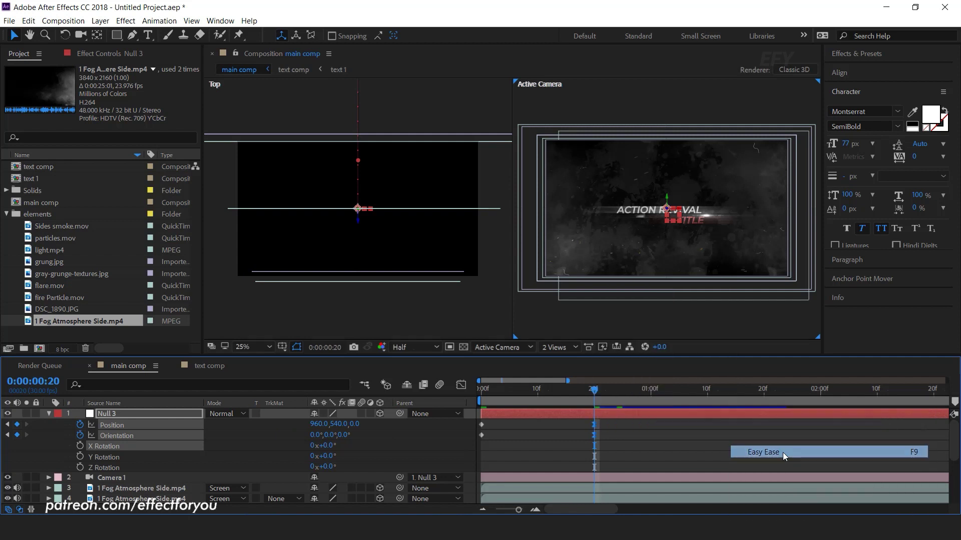
left_click(460, 385)
left_click_drag(654, 450, 537, 466)
left_click(461, 385)
Step: Preview the null-driven camera move from the start of the composition and collapse the null's properties
key("Home")
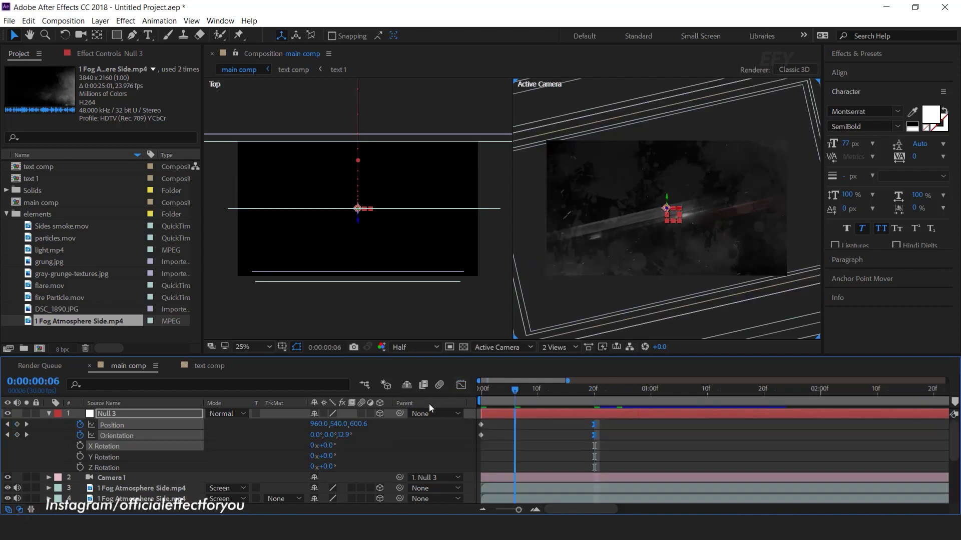
key("semicolon")
key("space")
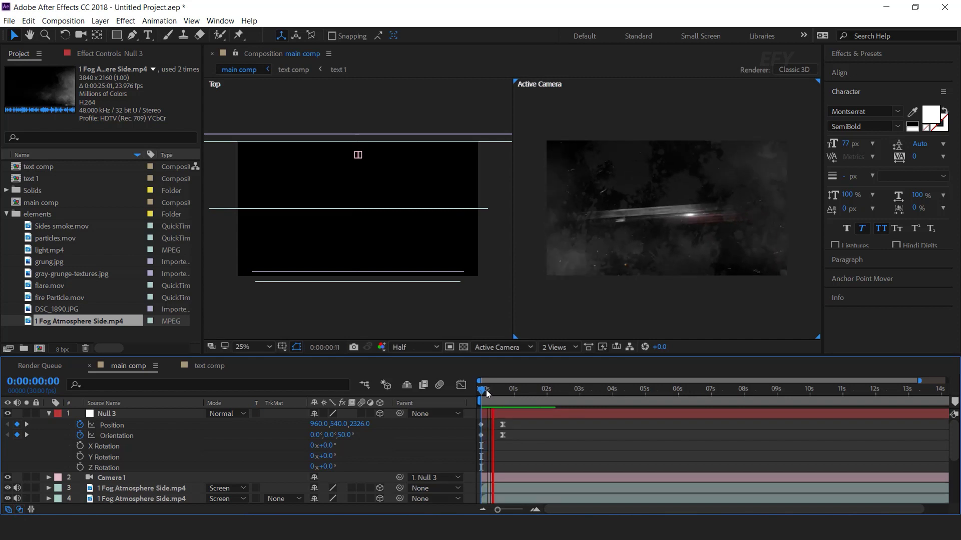
left_click_drag(485, 389, 518, 392)
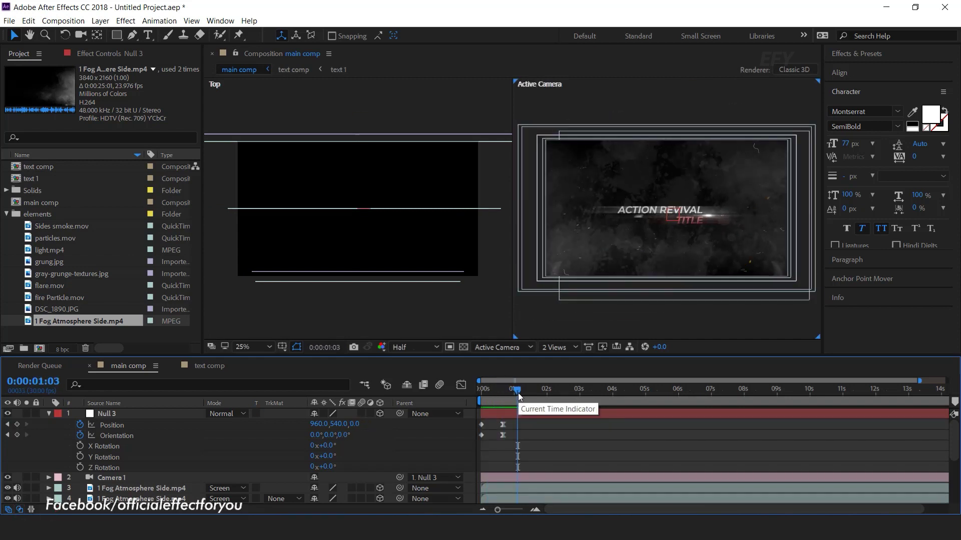
left_click(510, 390)
left_click(48, 414)
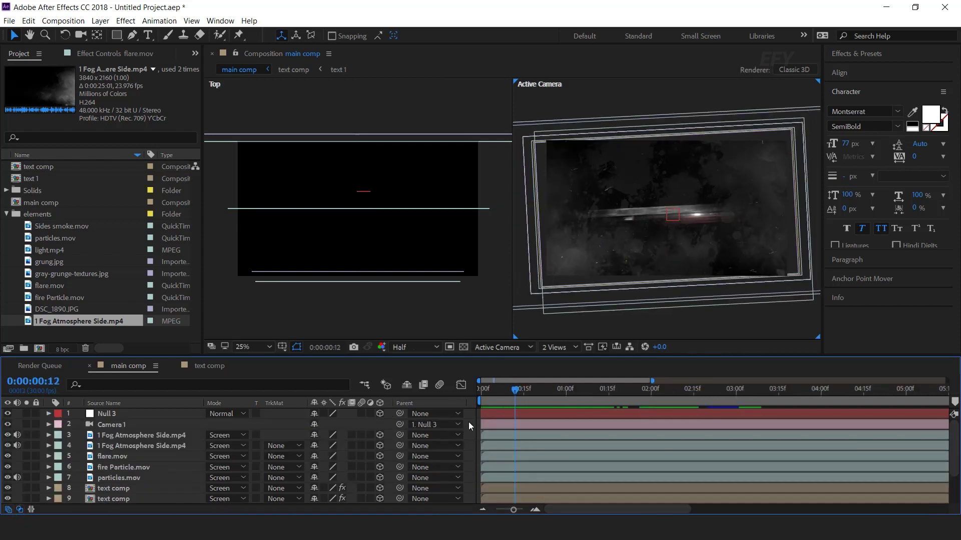
Step: Add a black 1920 × 1080 solid above the other layers in the main comp
right_click(468, 422)
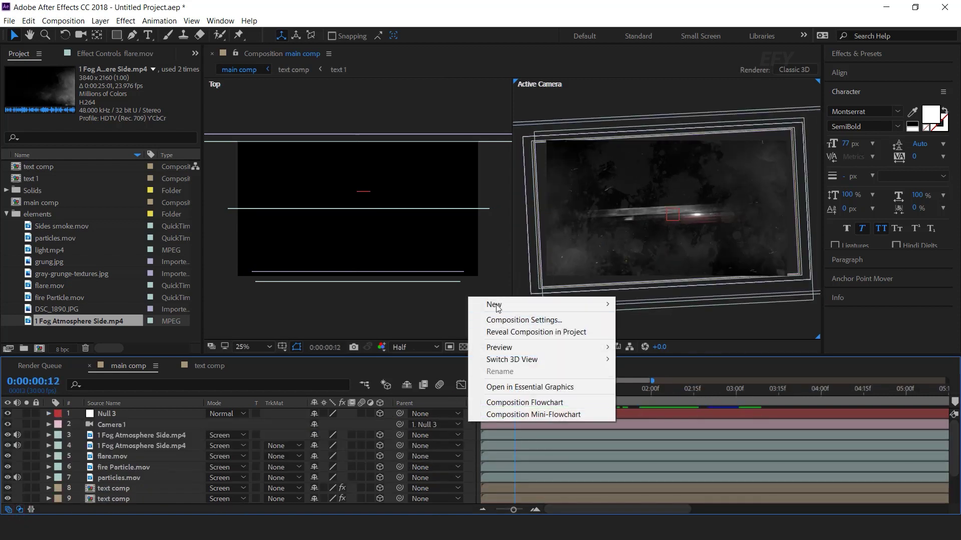
mouse_move(497, 307)
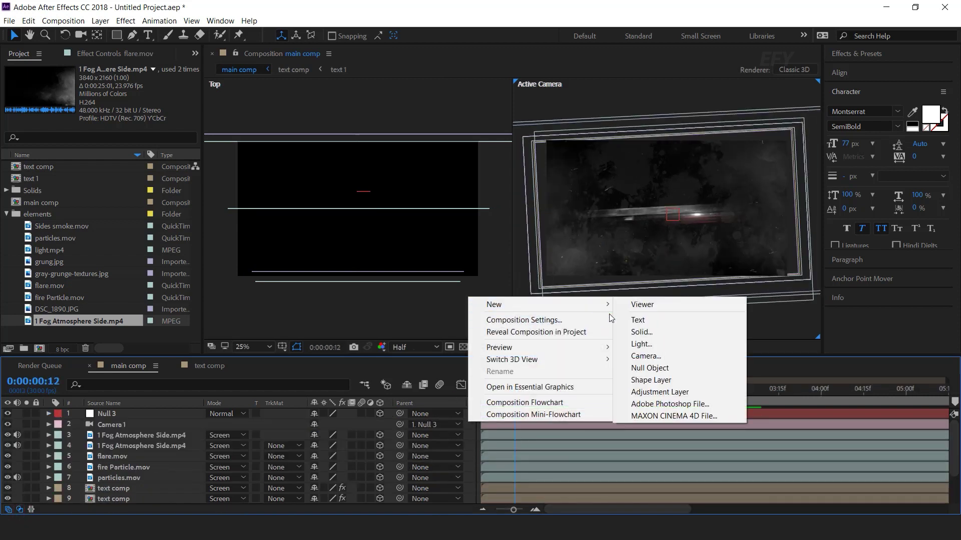
left_click(653, 332)
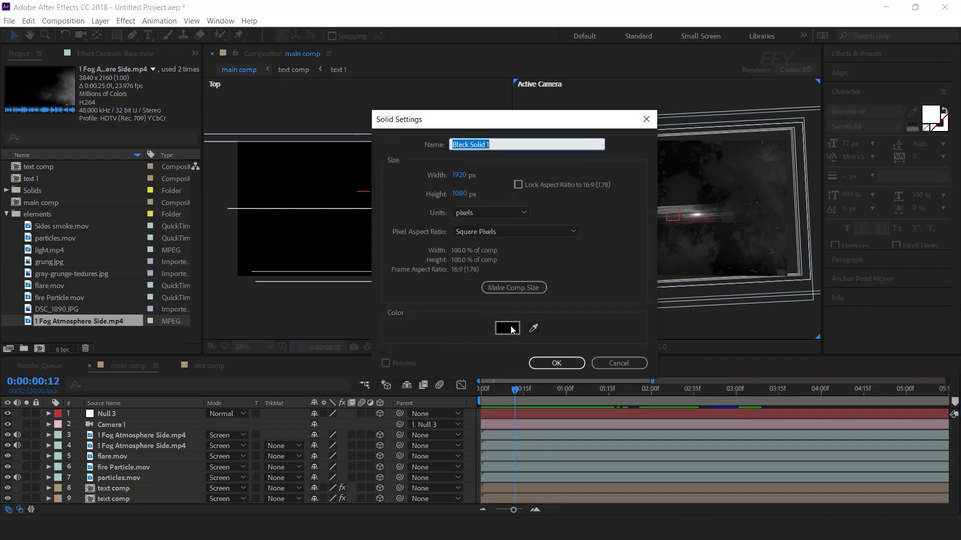
left_click(555, 363)
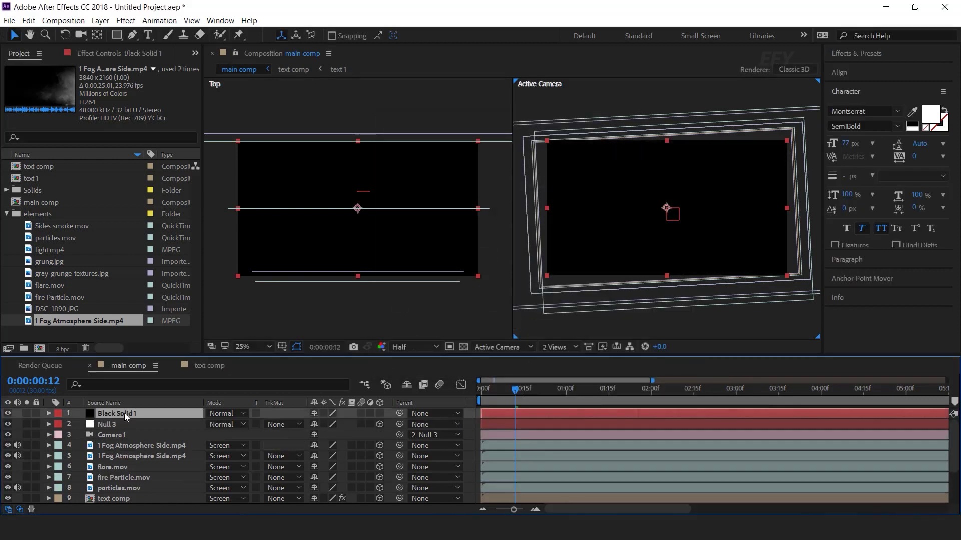
Step: Give the black solid a full-size elliptical mask in Subtract mode with a feather of about 221 pixels
left_click_drag(118, 39, 173, 64)
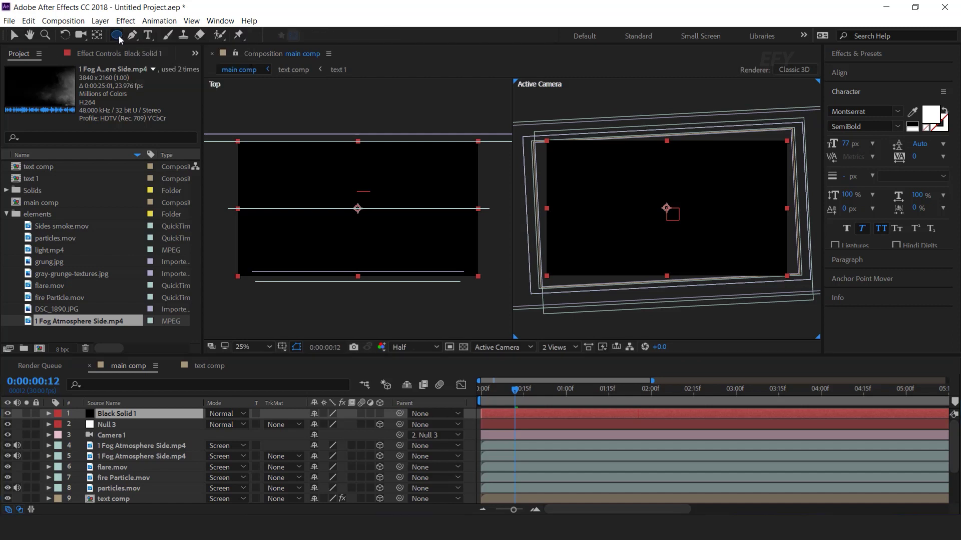
double_click(117, 35)
left_click(325, 436)
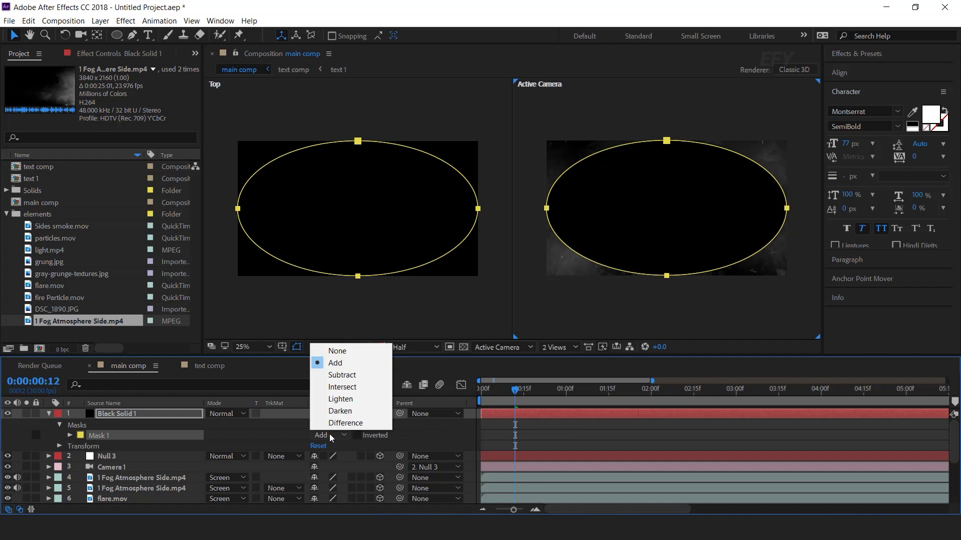
left_click(331, 376)
left_click(70, 436)
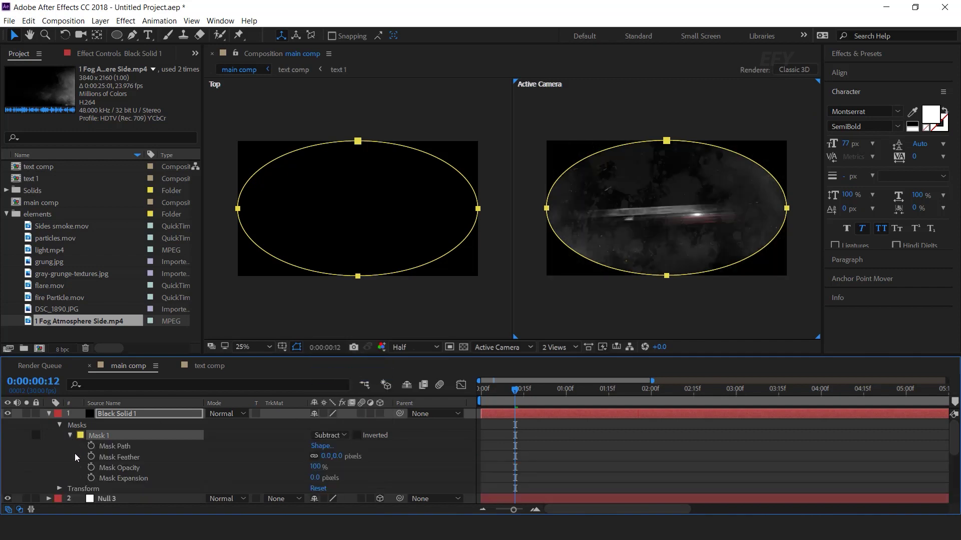
left_click_drag(339, 457, 460, 459)
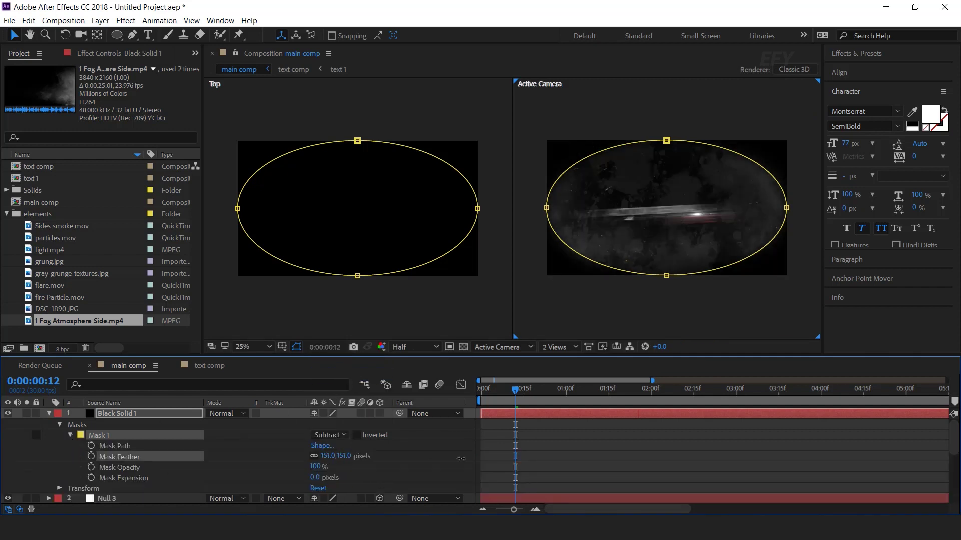
Step: Set the masked black solid's opacity to 30% and deselect the layer
left_click(141, 418)
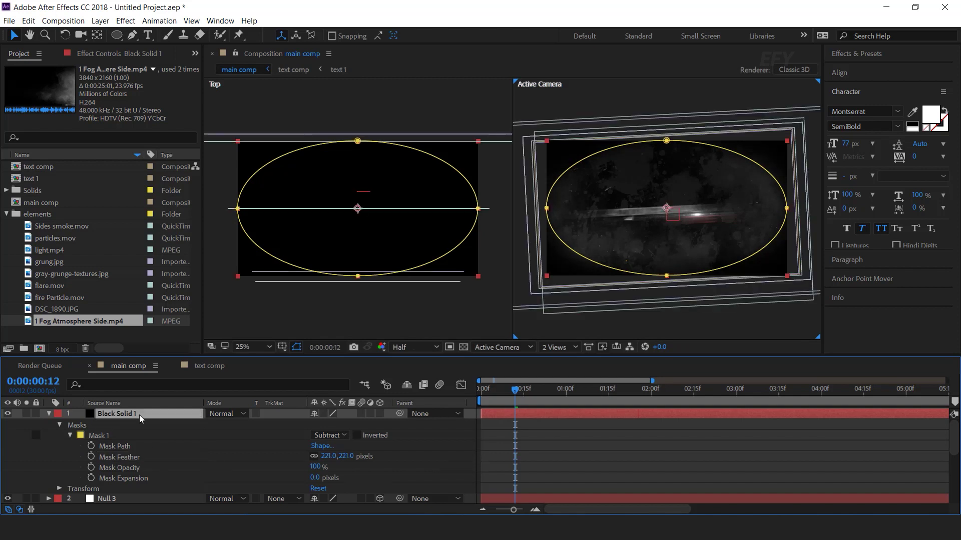
type("t")
type("30")
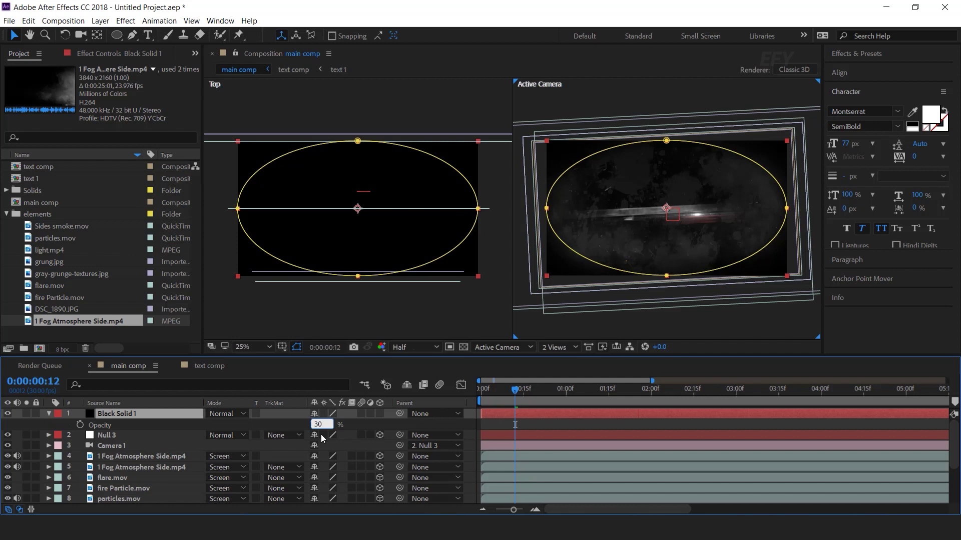
key("Return")
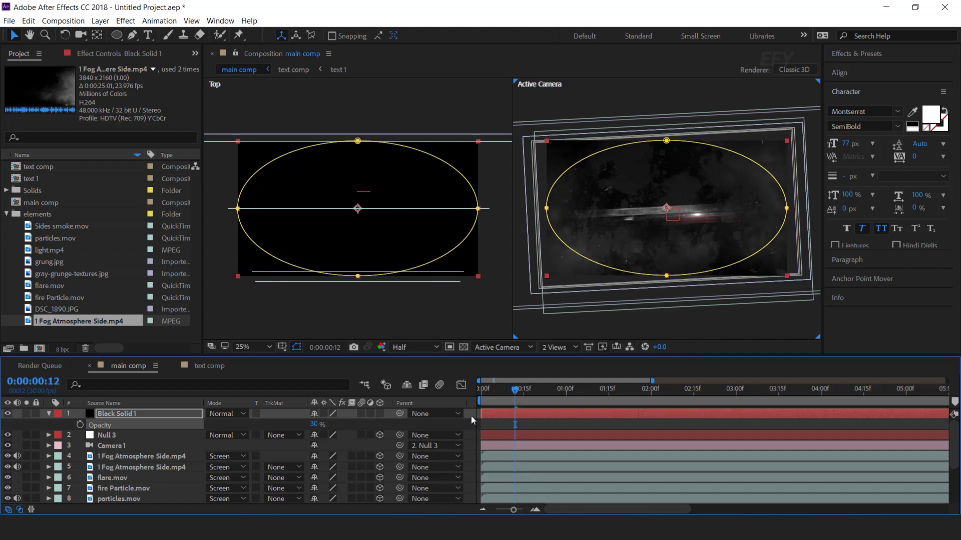
key("F2")
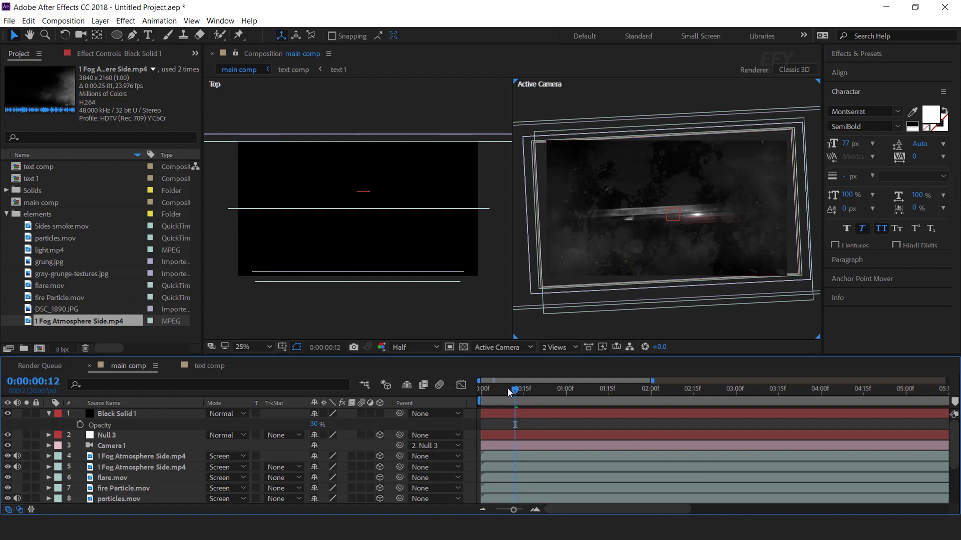
Step: Scrub through the first second or so of the title animation to check it with the vignette
left_click_drag(507, 388, 540, 388)
key("t")
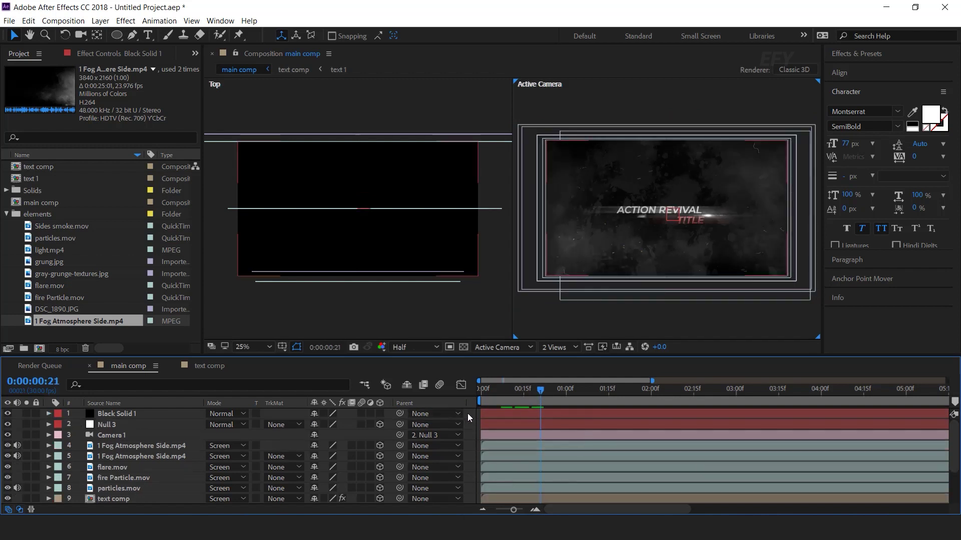
left_click_drag(535, 394, 597, 395)
scroll(126, 466, "down", 2)
scroll(126, 466, "up", 2)
left_click(560, 396)
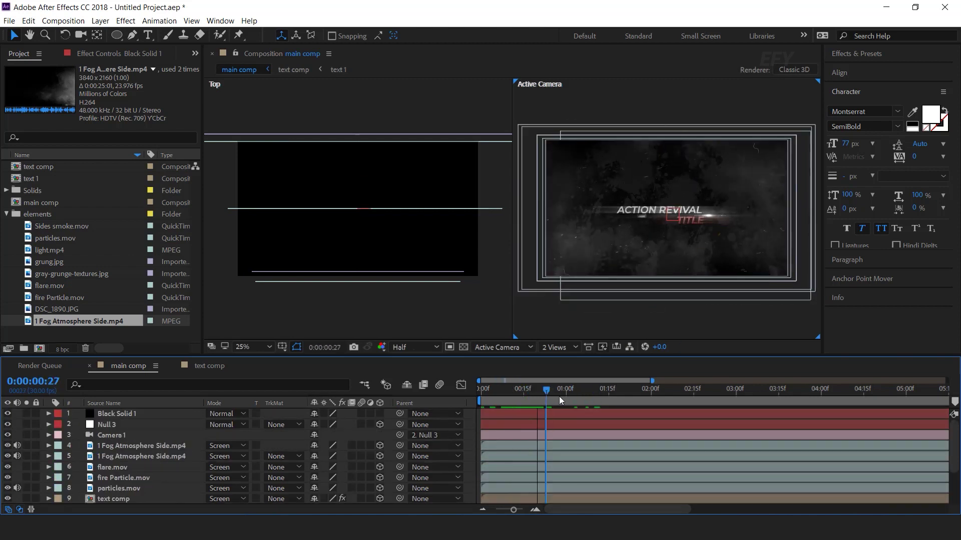
Step: Keyframe the camera's position at the start and set its Z position to about -1949.7 at 6 seconds
left_click(120, 436)
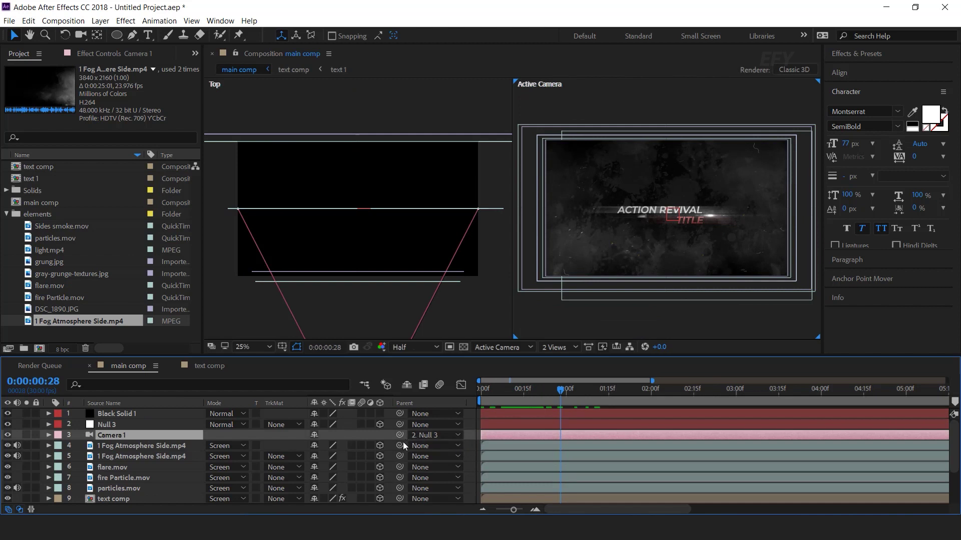
key("p")
left_click_drag(522, 389, 436, 400)
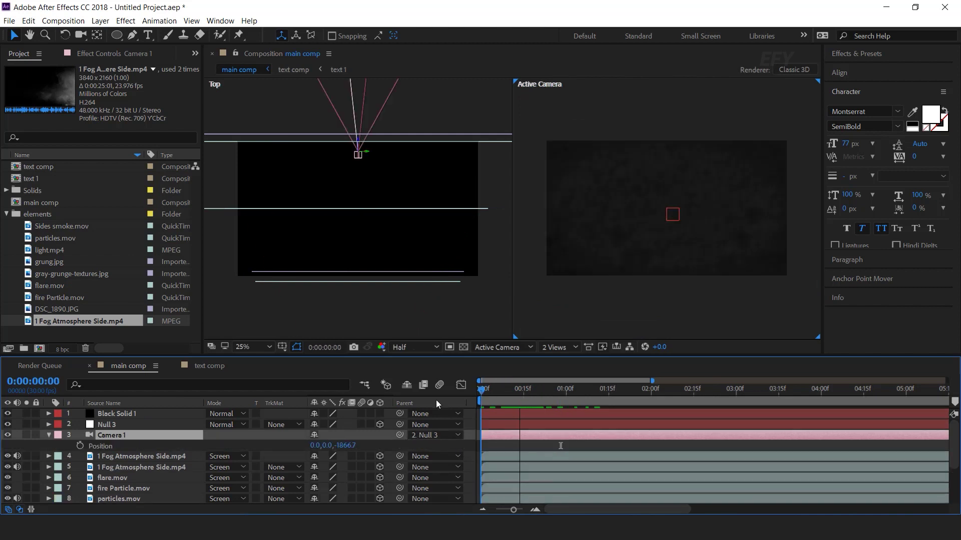
left_click_drag(514, 510, 499, 511)
left_click_drag(484, 391, 688, 393)
left_click(80, 445)
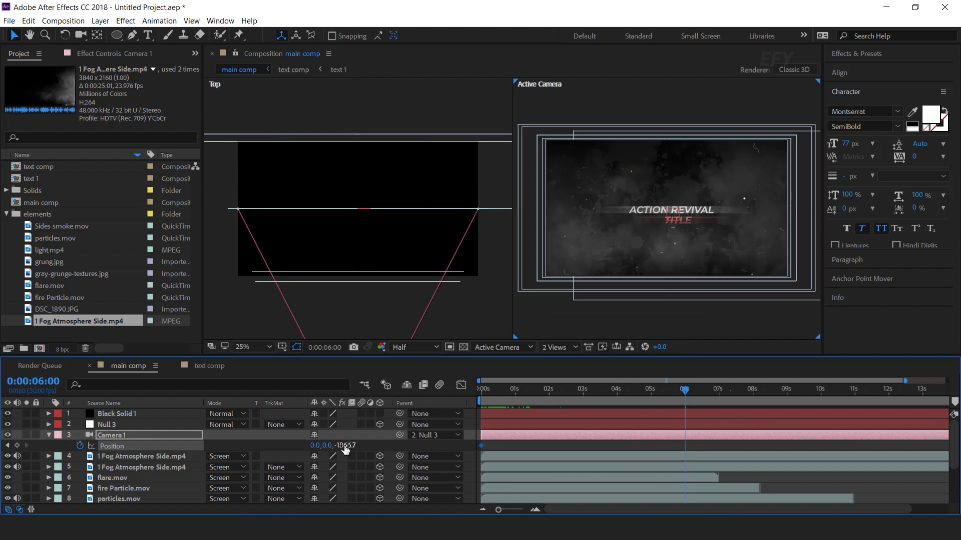
left_click_drag(353, 446, 291, 446)
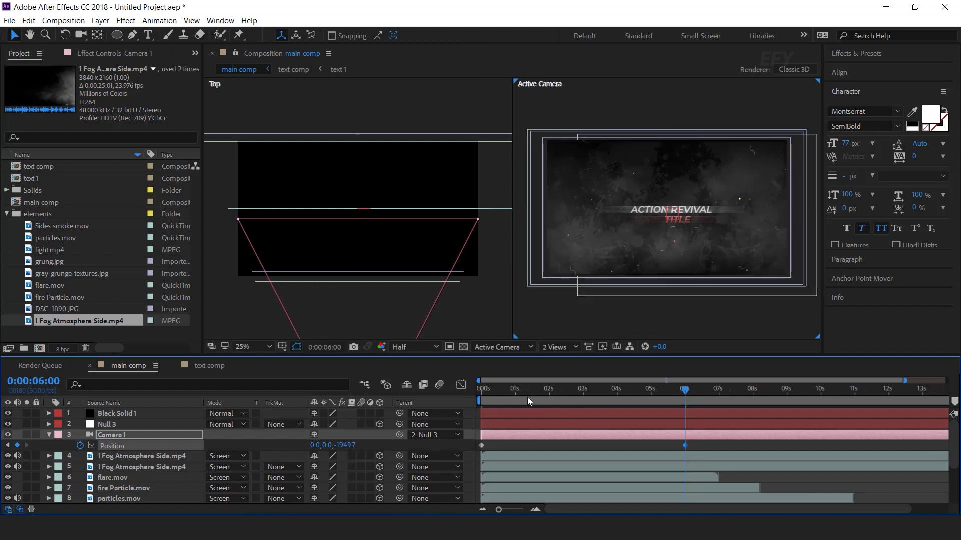
Step: Preview the camera's slow pull-back up to about 5 seconds and collapse the camera's properties
key("Home")
key("space")
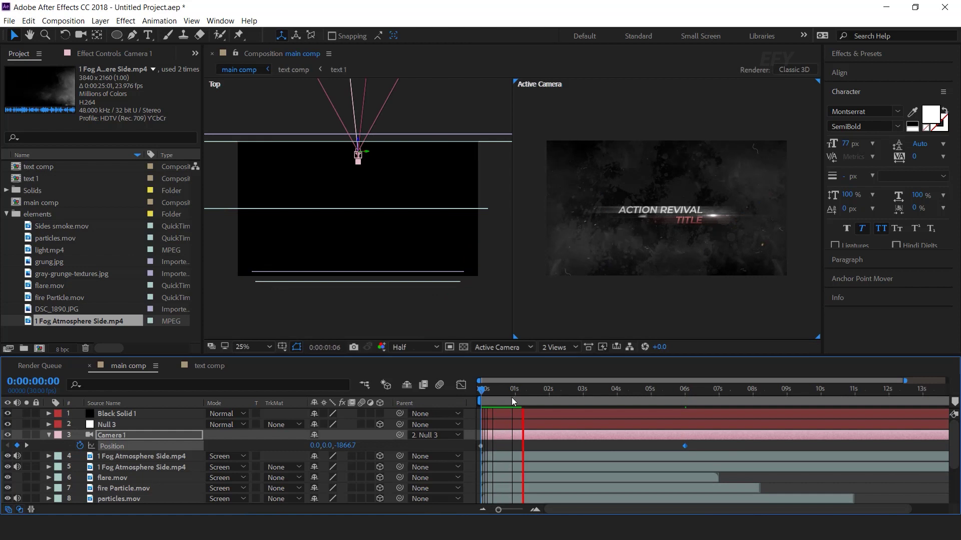
left_click_drag(538, 391, 649, 395)
left_click(48, 437)
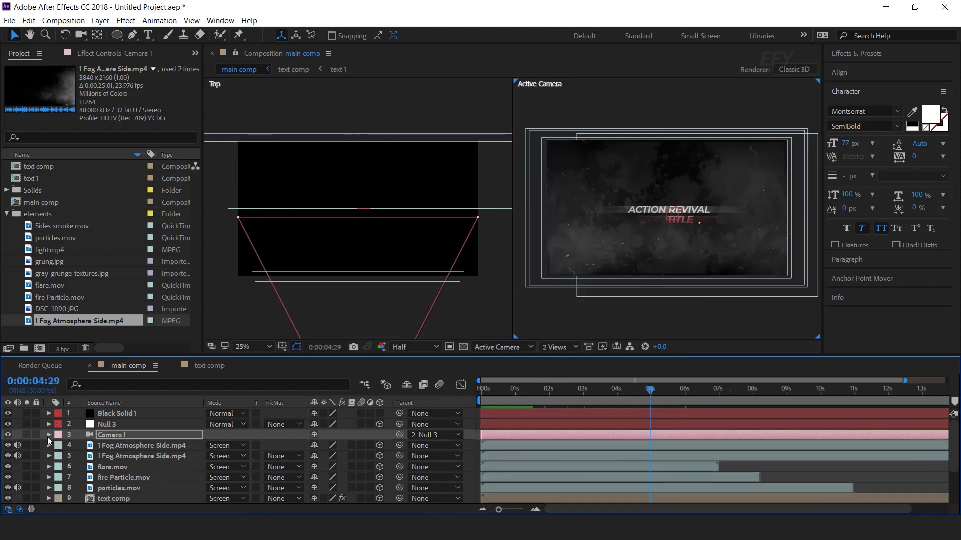
Step: Pre-compose all layers of the main comp into a new composition named "scene 1"
key("ctrl+a")
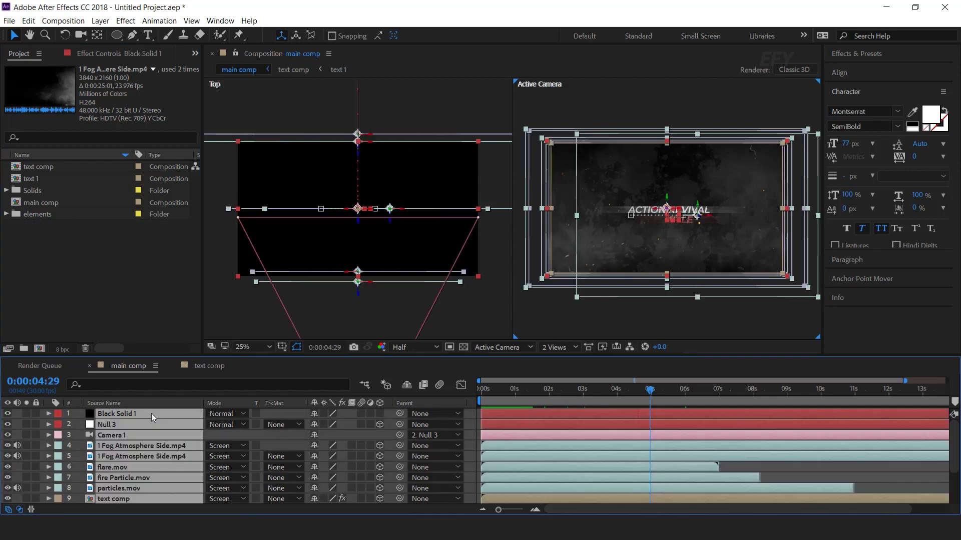
right_click(152, 414)
left_click(194, 420)
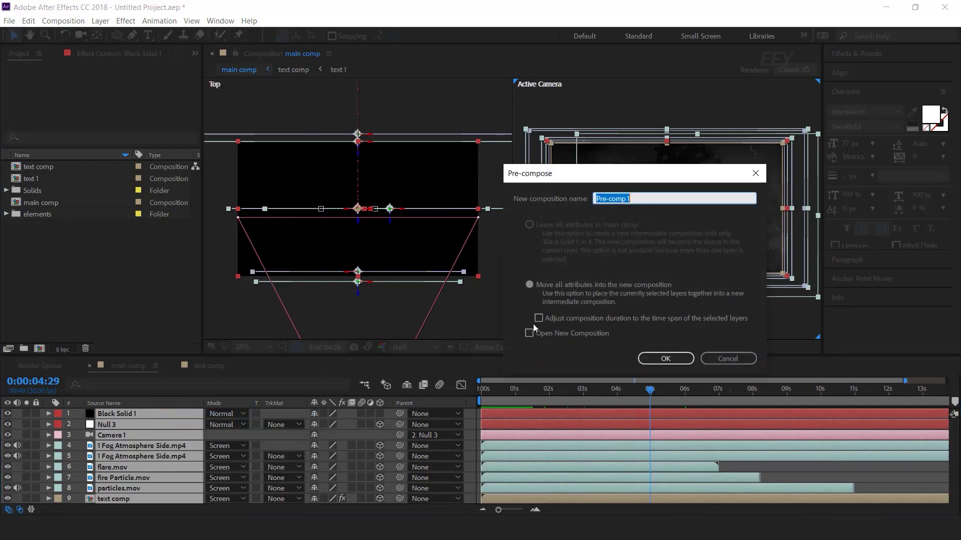
type("scene 1")
key("Return")
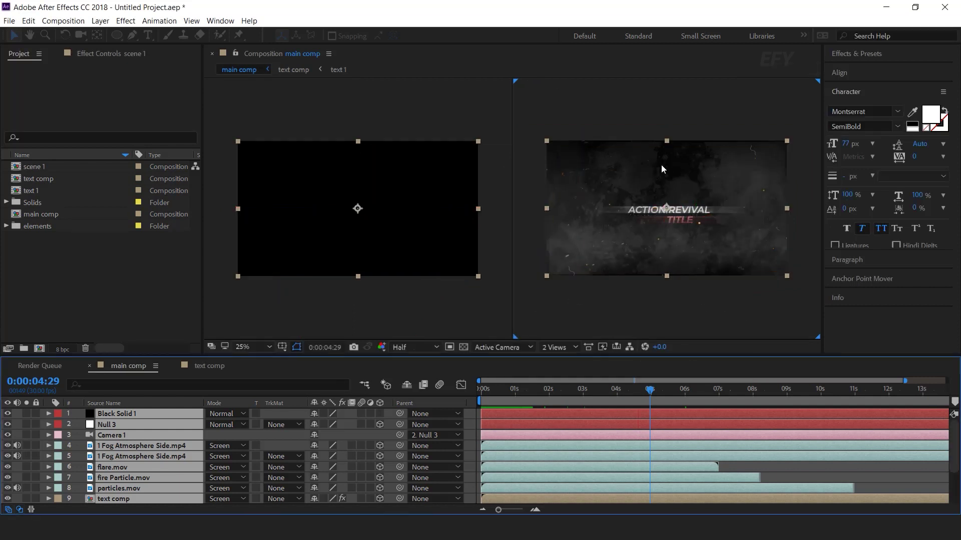
Step: Switch the composition viewer to the 1 View layout and deselect the scene 1 layer
left_click(558, 347)
left_click(596, 362)
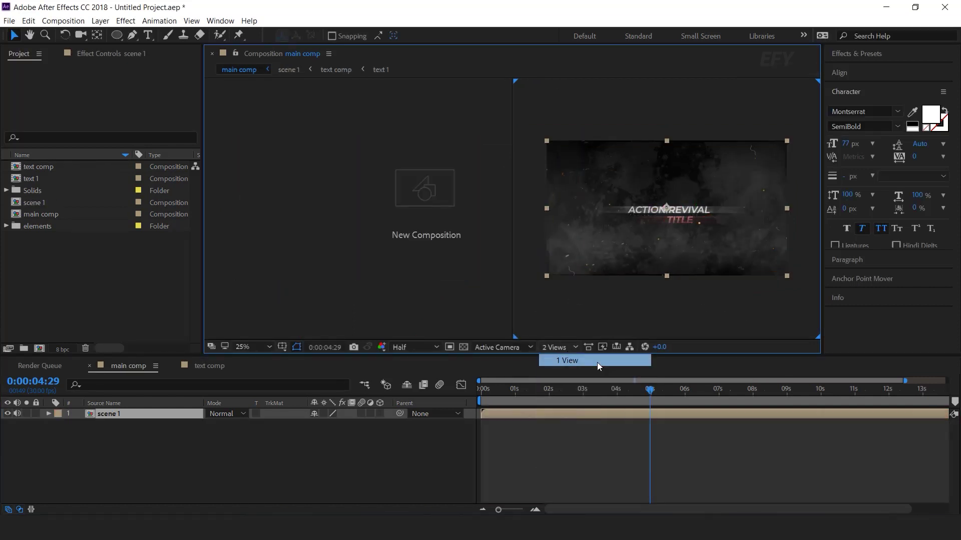
left_click(418, 458)
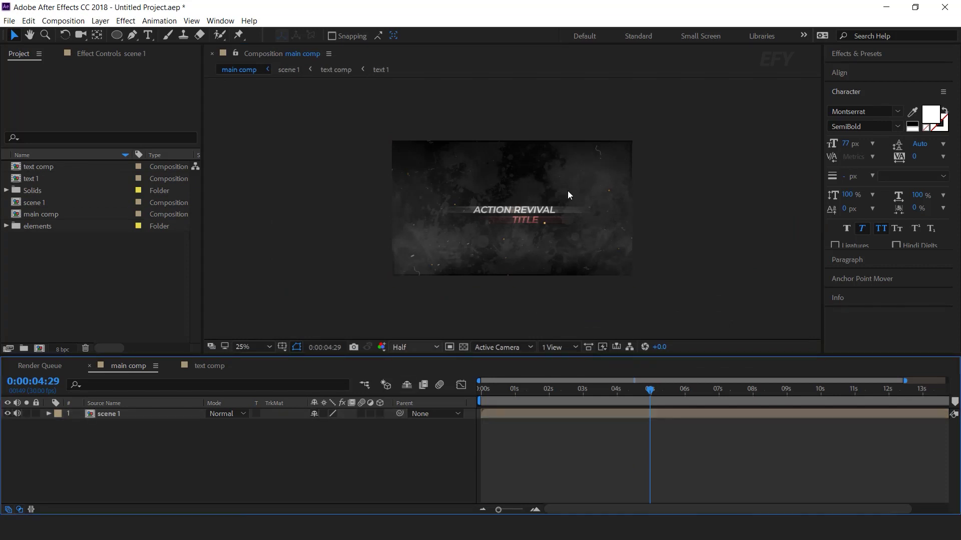
Step: Add an adjustment layer above scene 1 in the main comp and apply the Curves effect to it
right_click(386, 439)
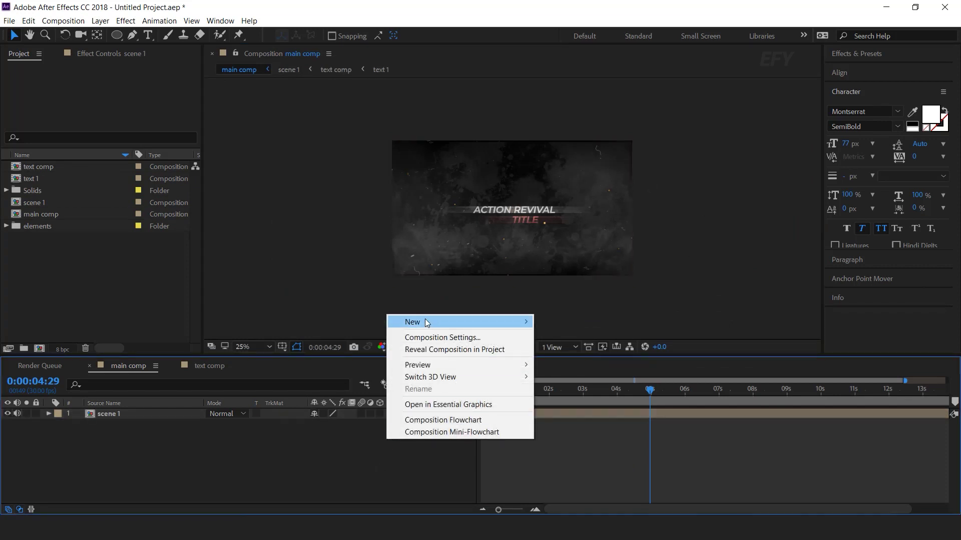
mouse_move(521, 324)
left_click(597, 409)
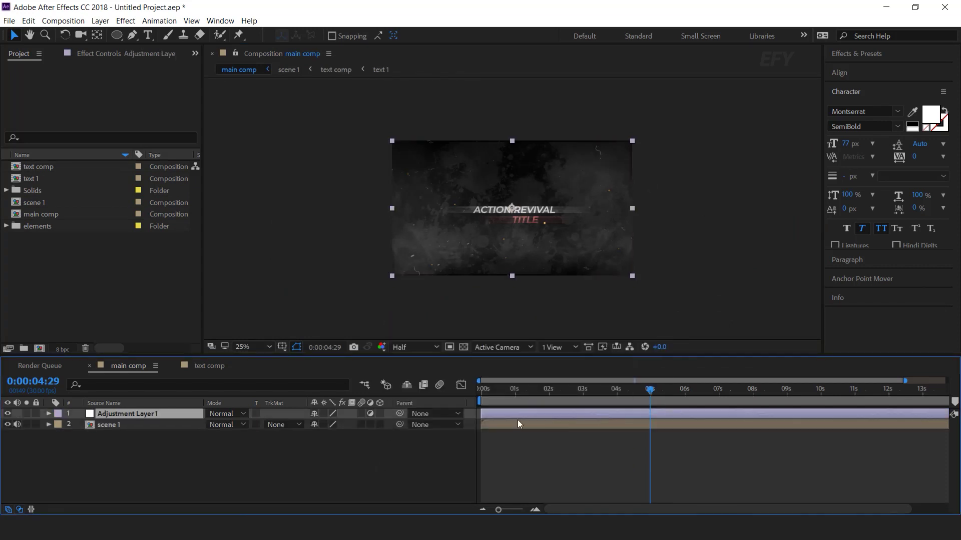
key("ctrl+space")
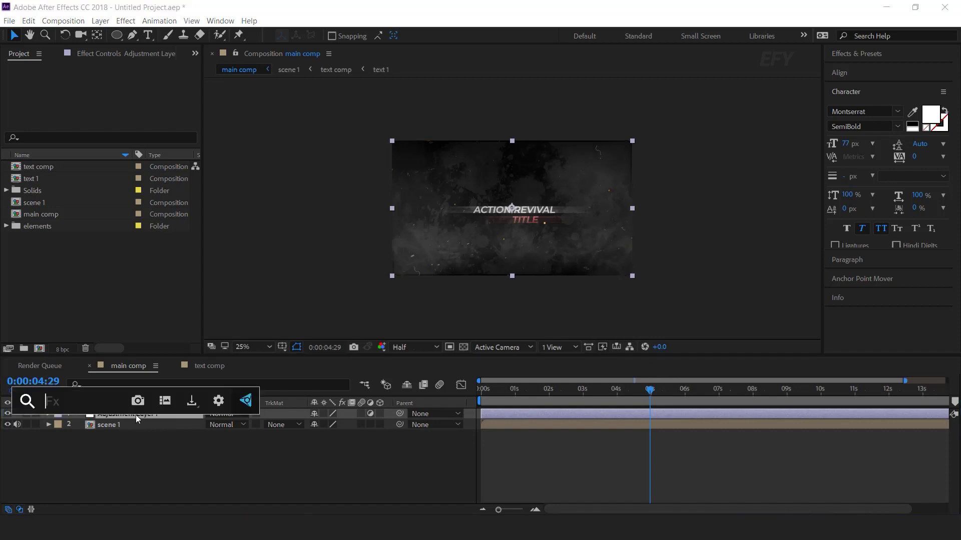
type("cur")
key("Return")
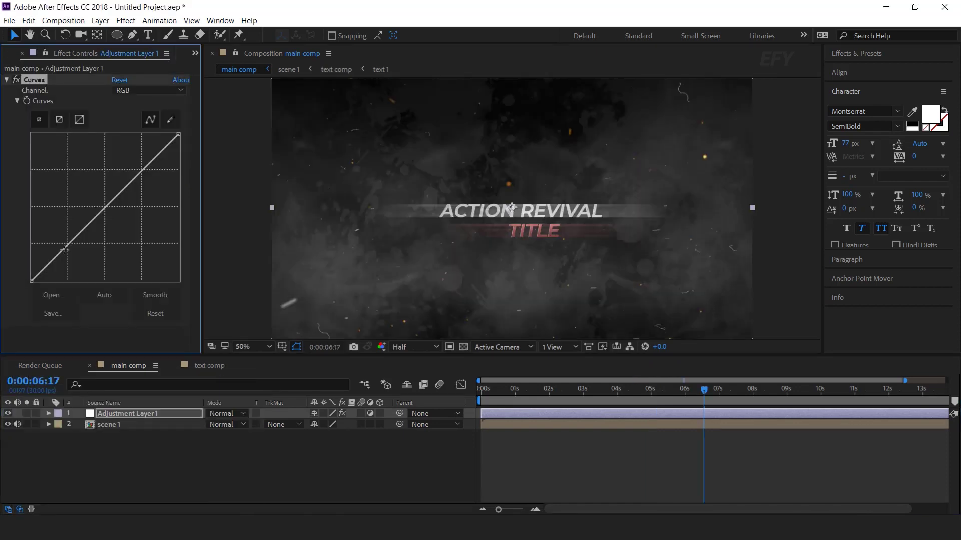
Step: Shape a gentle S-curve on the RGB channel, lower the red shadows while lifting the red highlights, and adjust the blue channel
left_click_drag(65, 248, 69, 260)
left_click_drag(141, 169, 144, 163)
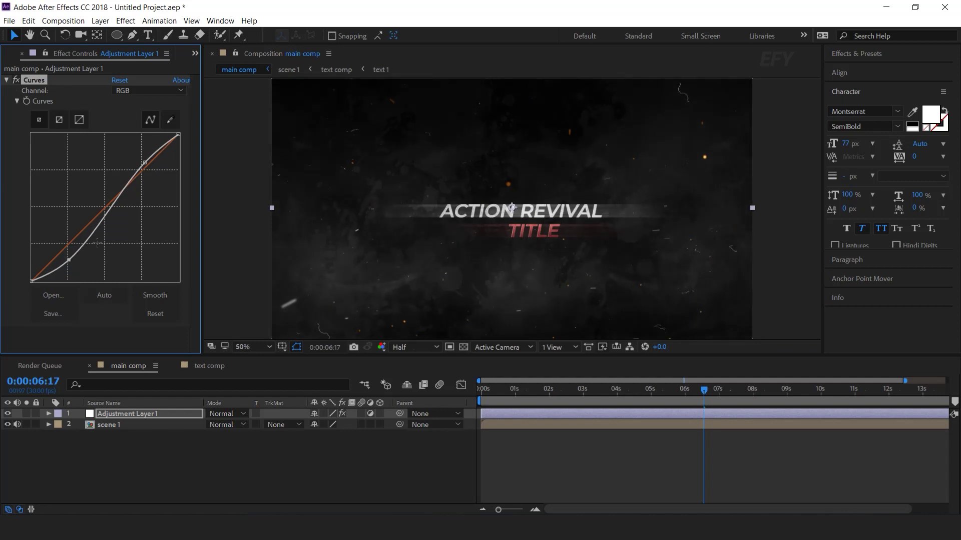
left_click(148, 91)
left_click(145, 116)
left_click_drag(66, 246, 68, 258)
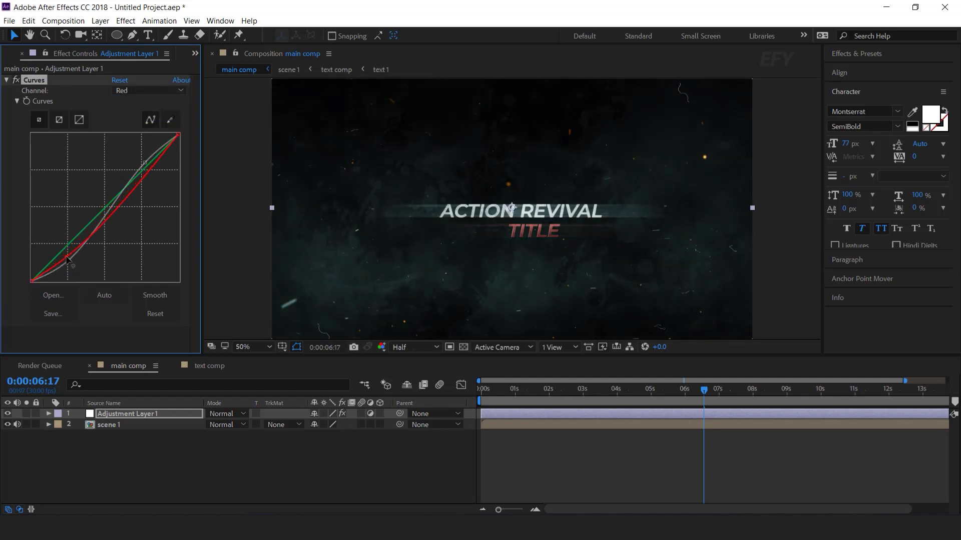
left_click_drag(144, 177, 144, 164)
left_click(148, 91)
left_click(137, 138)
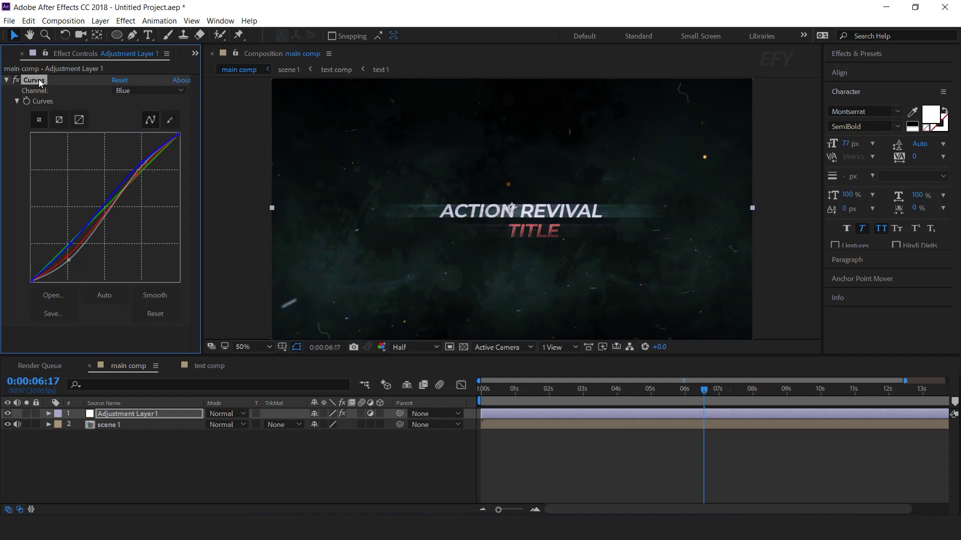
Step: Duplicate the Curves effect and adjust the shadow points of the copy's blue, red and green channels
key("ctrl+d")
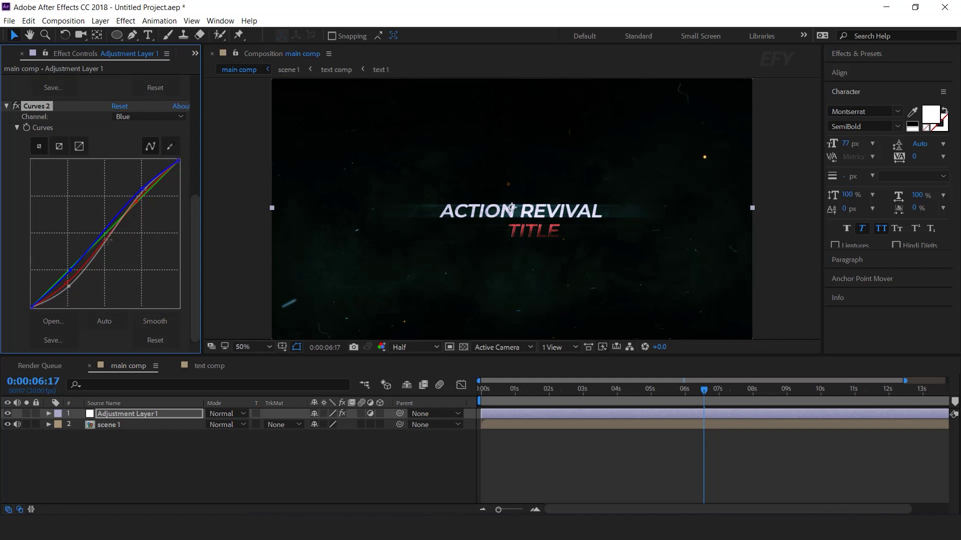
left_click_drag(70, 270, 67, 285)
left_click(148, 116)
left_click(129, 139)
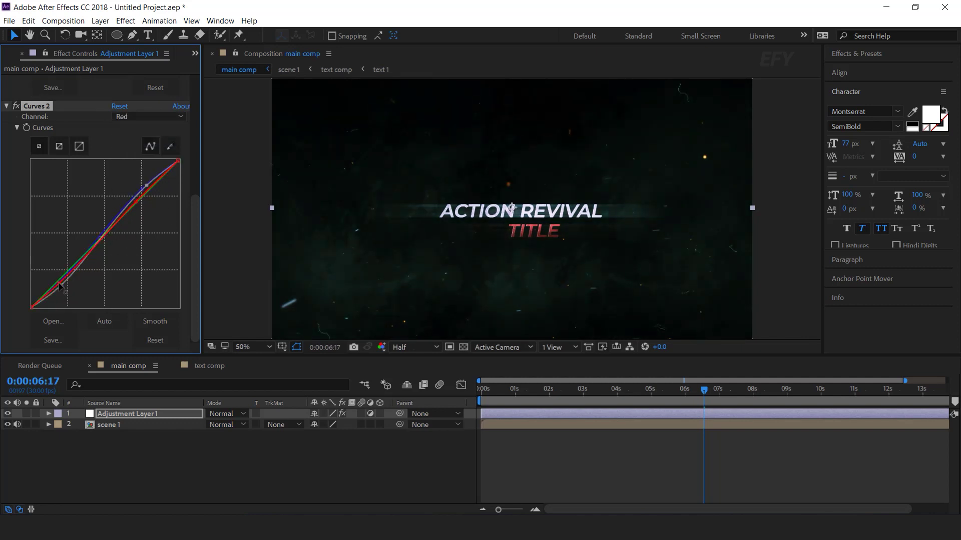
left_click(148, 116)
left_click(129, 149)
left_click(57, 285)
Step: Raise the blue channel's shadows and the RGB midtones slightly in the second Curves effect for a bluish grade
left_click(149, 116)
left_click(130, 160)
left_click_drag(67, 284, 66, 270)
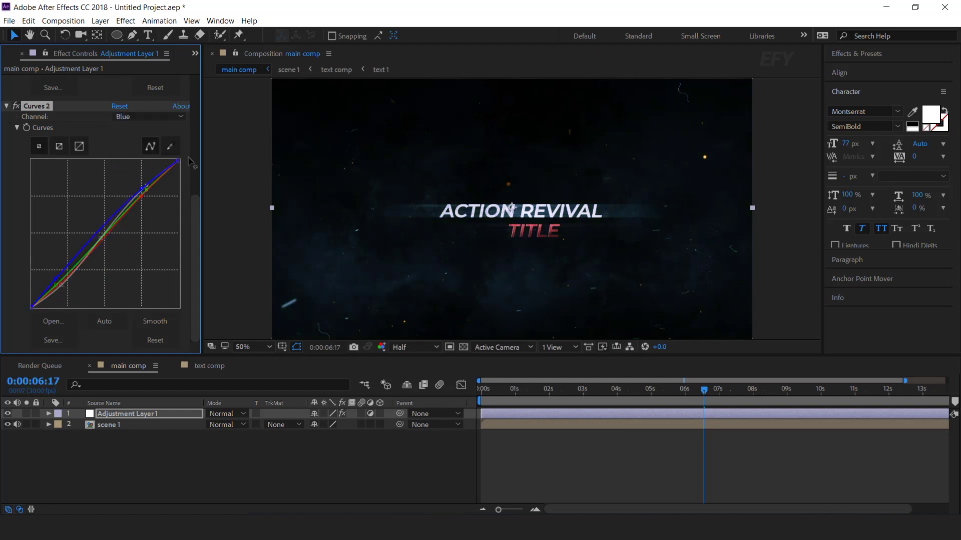
left_click(148, 116)
left_click(129, 127)
left_click_drag(104, 240, 104, 236)
Step: Apply the Glow effect to the adjustment layer
left_click(124, 413)
key("comma")
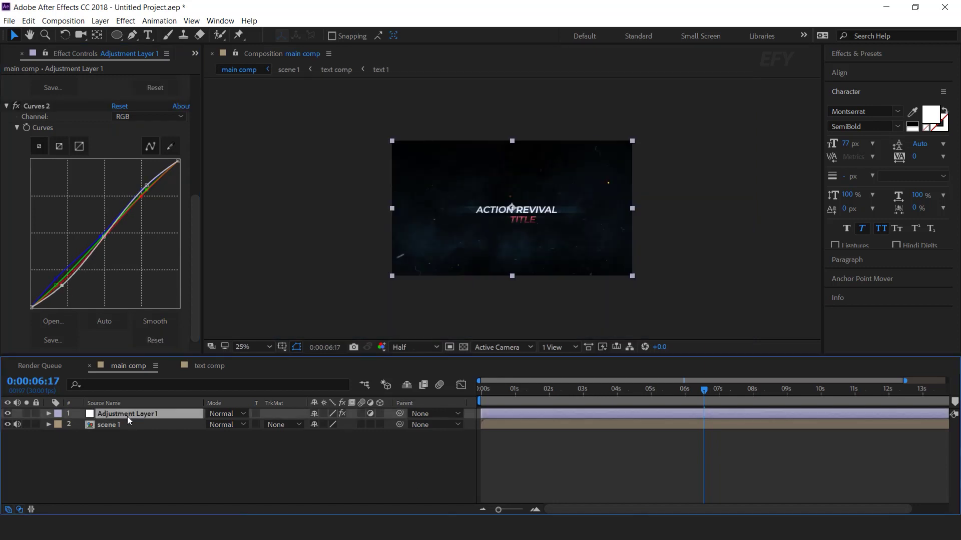
key("ctrl+space")
type("glow")
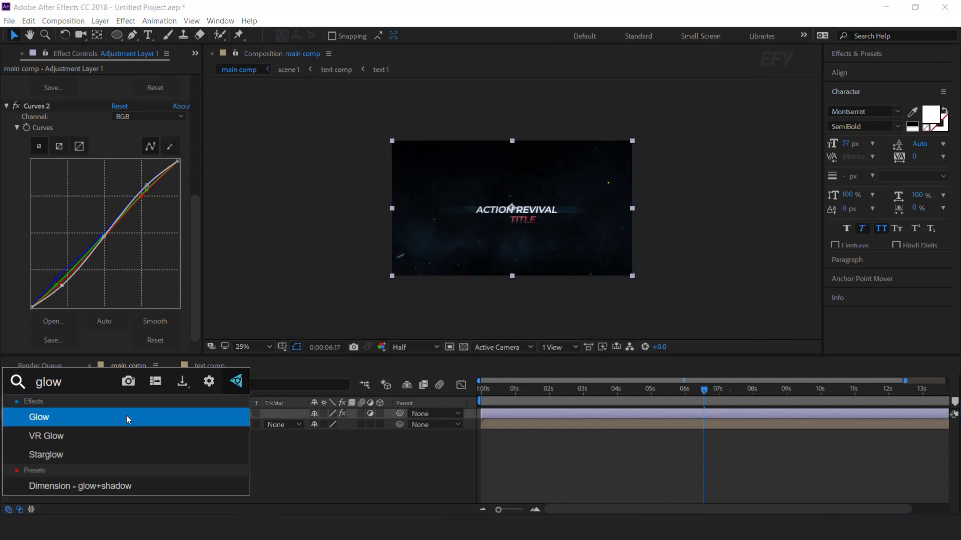
left_click(126, 416)
key("period")
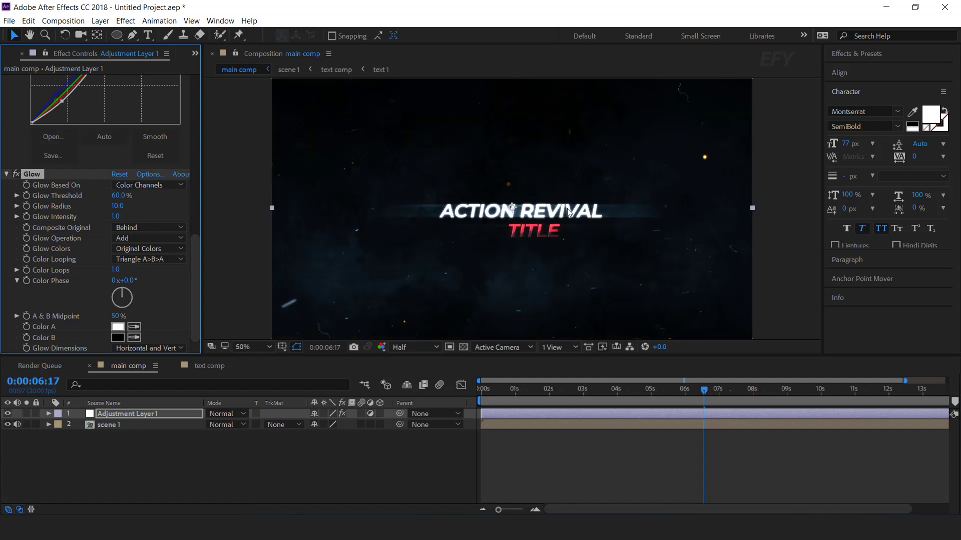
Step: Set the glow's threshold to 80%, its radius to 40 and its intensity to 0.4
left_click(116, 217)
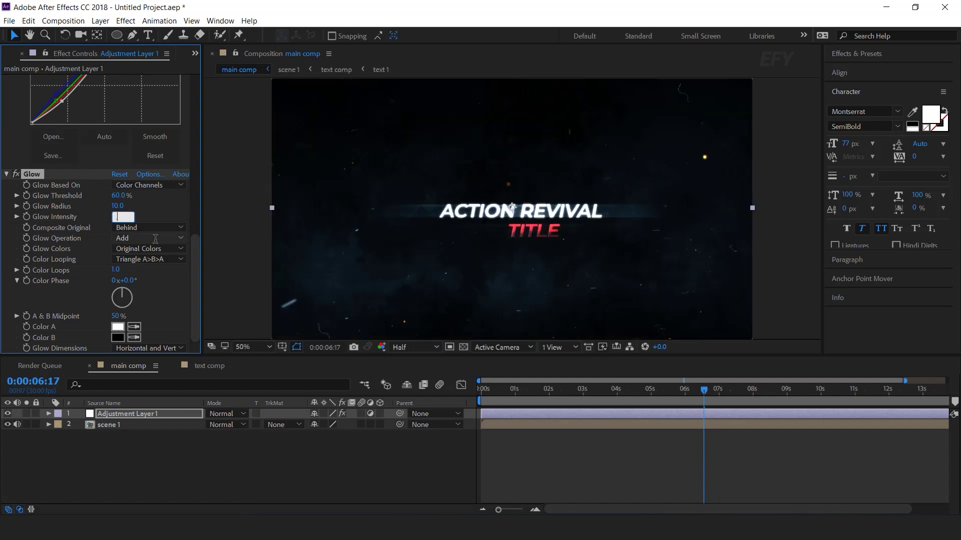
key("Return")
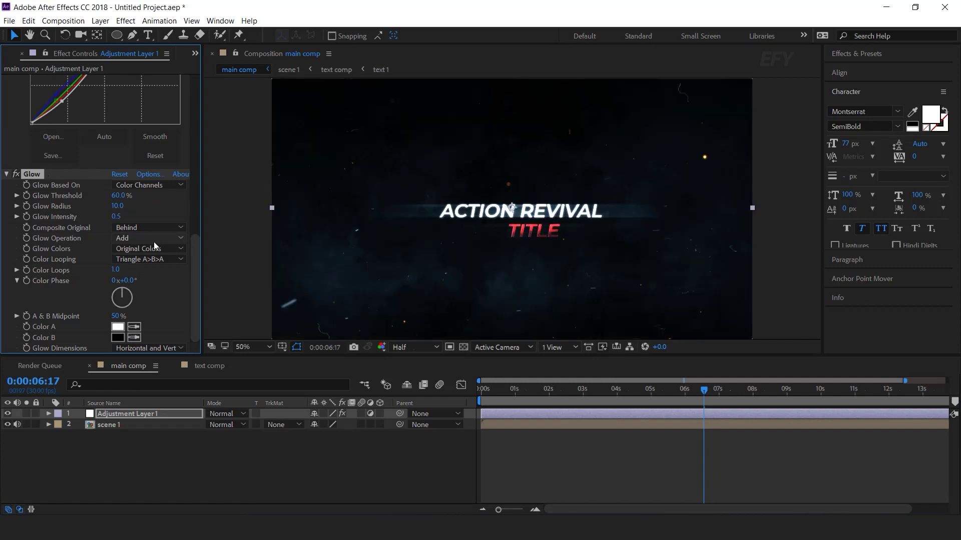
left_click_drag(117, 206, 169, 195)
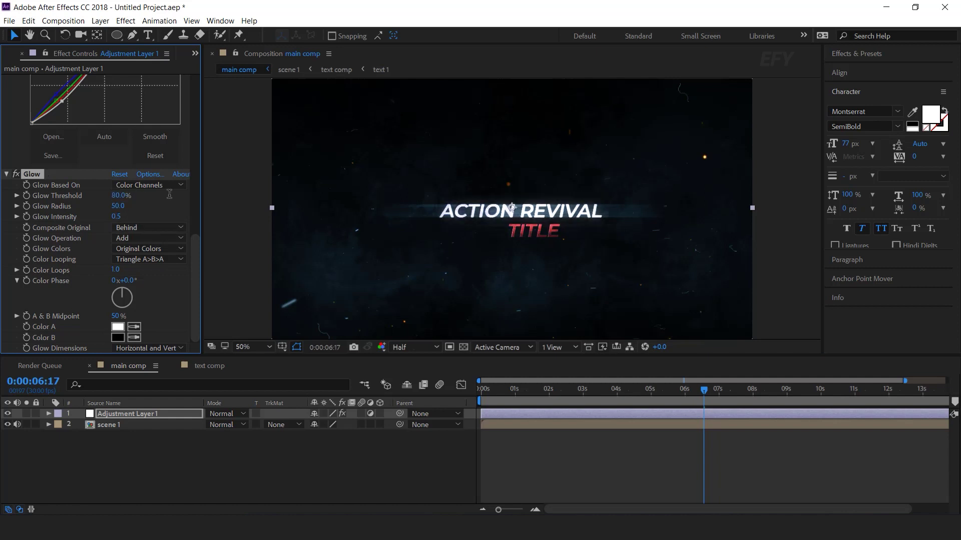
left_click(119, 206)
type("40")
key("Return")
Step: Apply Venetian Blinds to the adjustment layer with 8% transition completion, 90° direction, width 10 and feather 2
key("ctrl+space")
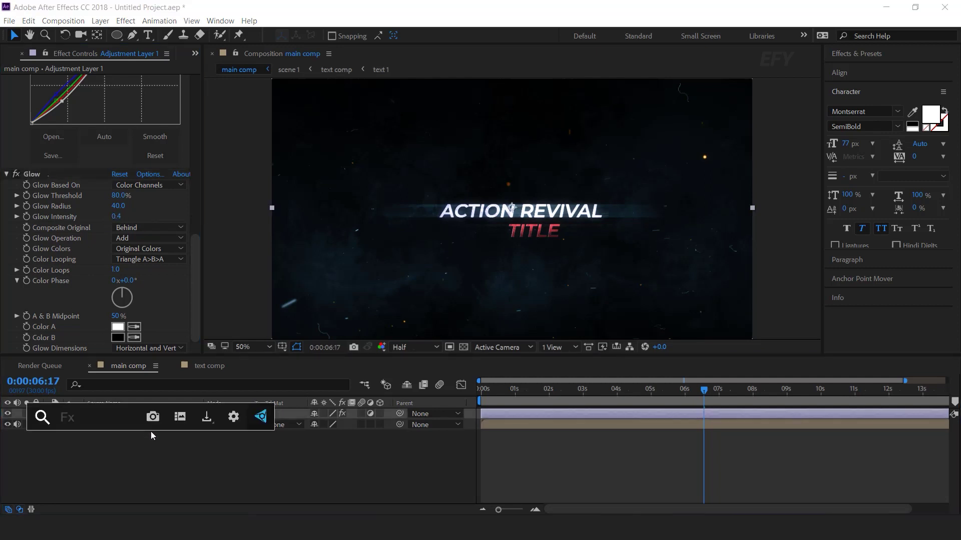
type("ve")
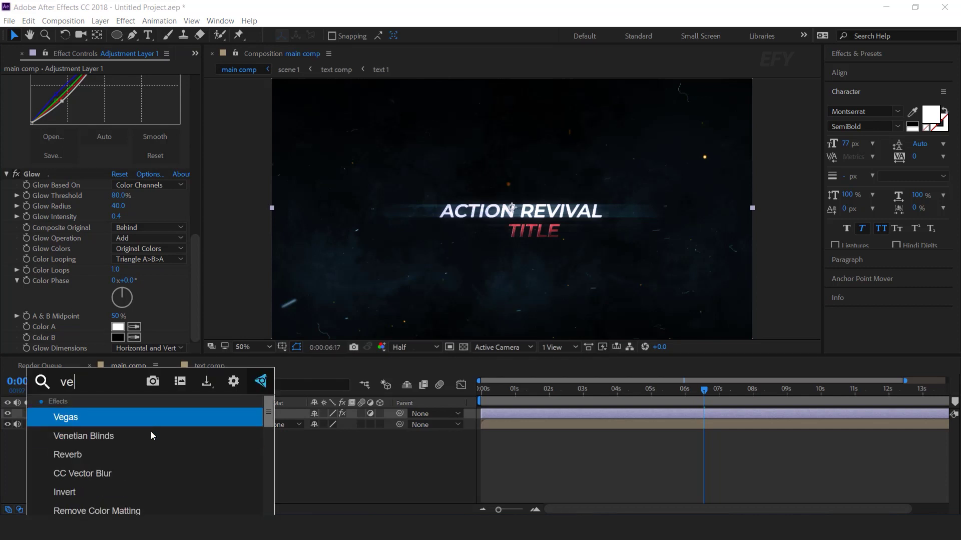
key("Down")
key("Return")
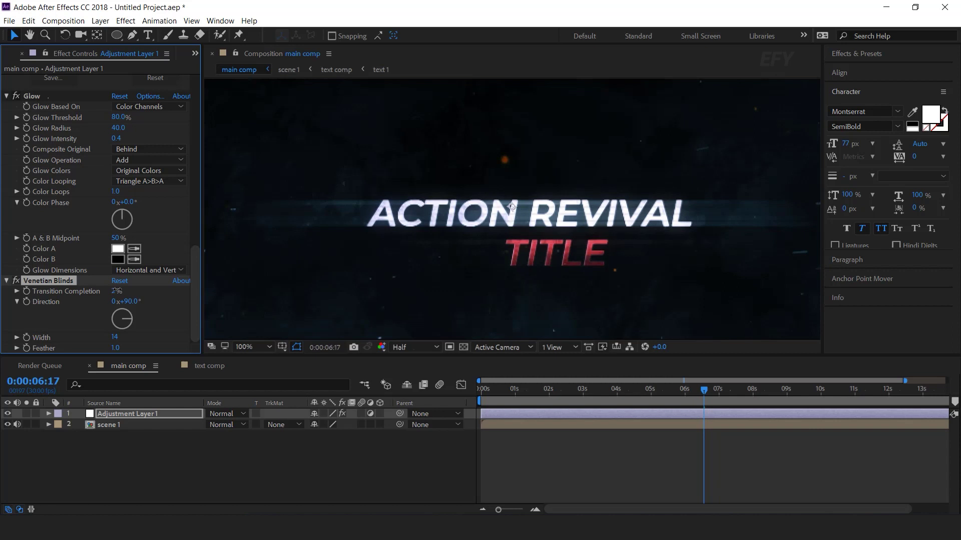
left_click_drag(116, 291, 119, 291)
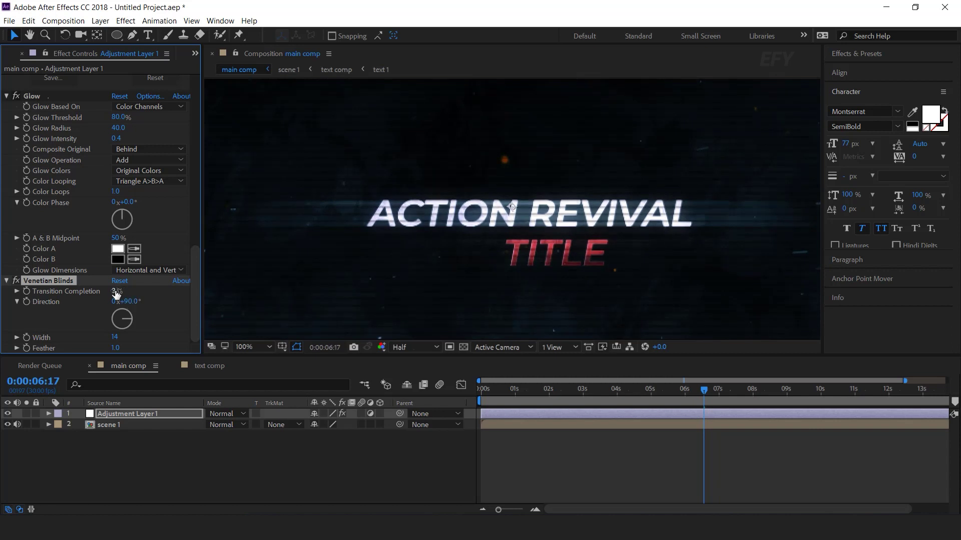
mouse_move(113, 336)
left_mouse_down()
mouse_move(97, 336)
mouse_move(127, 350)
left_mouse_up()
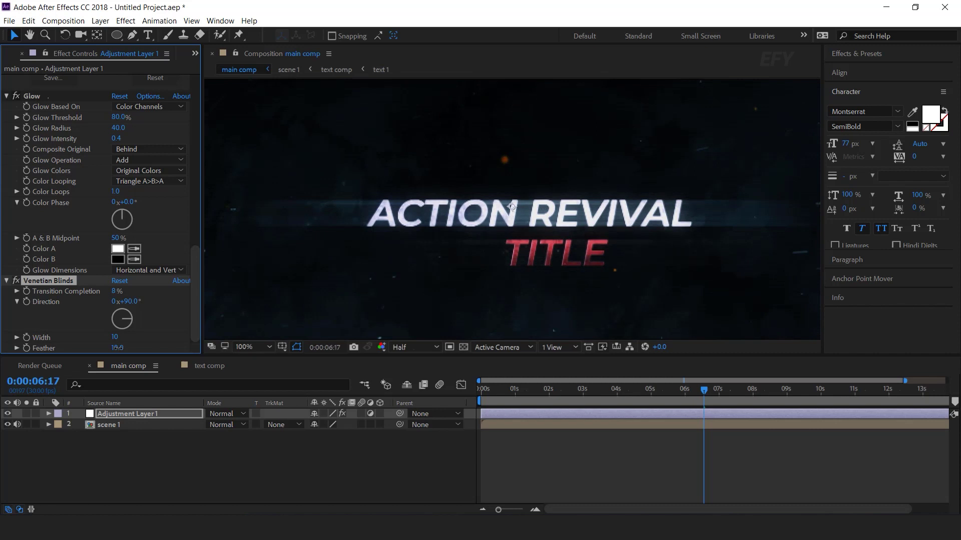
left_click(118, 349)
type("2")
key("Return")
left_click(320, 459)
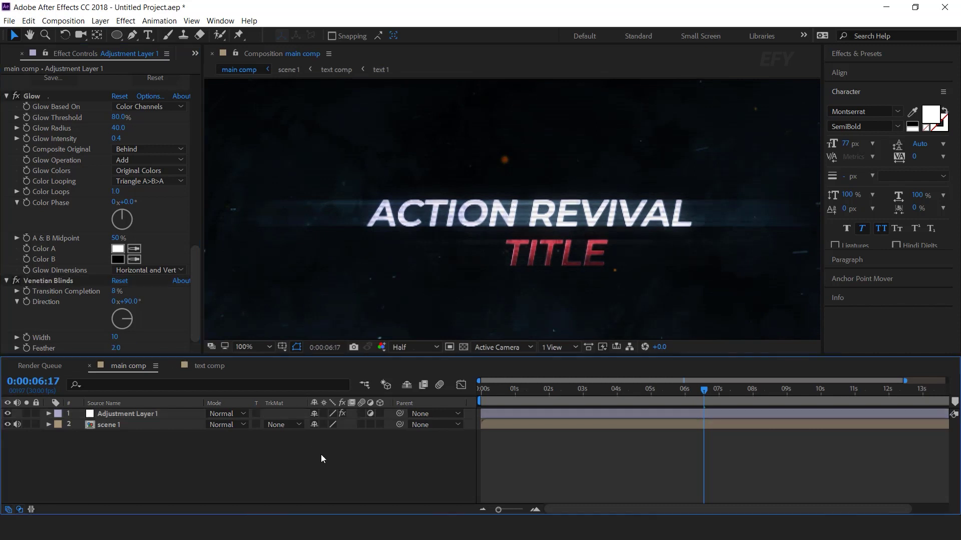
Step: Switch the preview to full resolution and reduce the Venetian Blinds transition completion to 5%
key("ctrl+j")
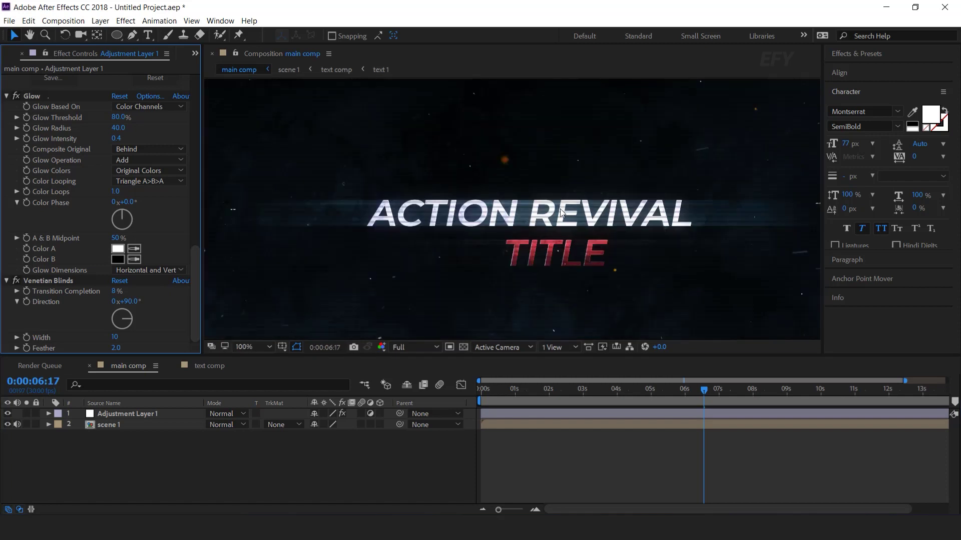
key("comma")
key("comma")
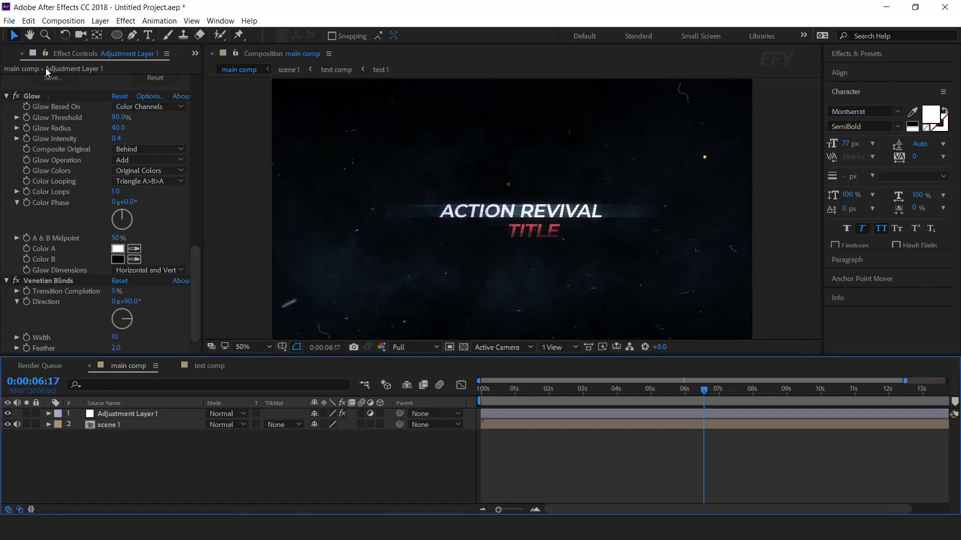
left_click(53, 53)
left_click(151, 303)
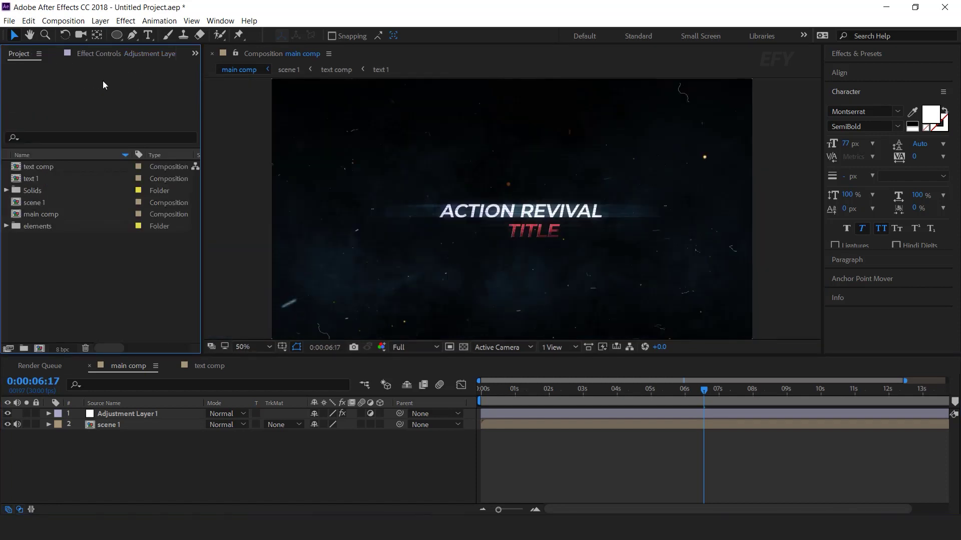
Step: Activate the Rectangle tool and set its shape fill color to black (000000)
left_click(117, 35)
left_click(169, 35)
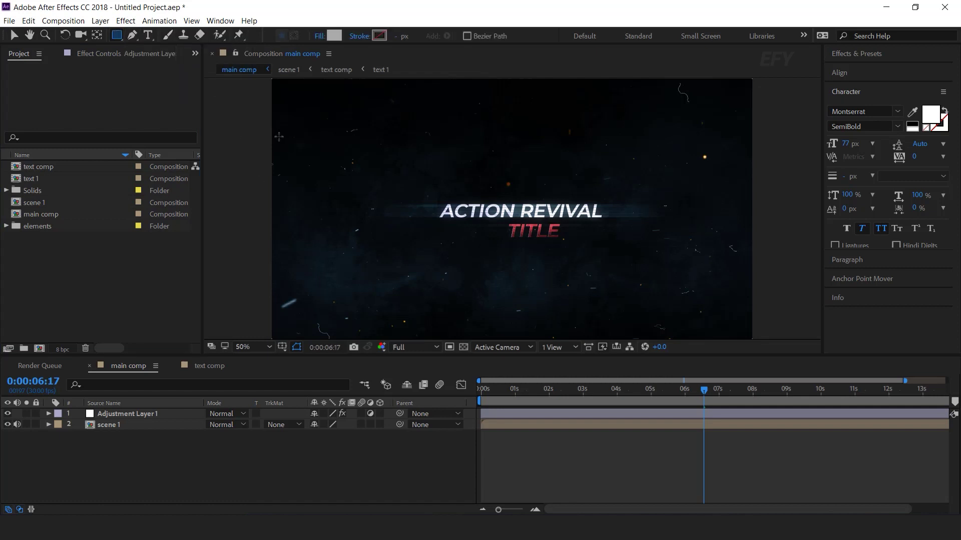
left_click(334, 36)
left_click_drag(100, 200, 2, 290)
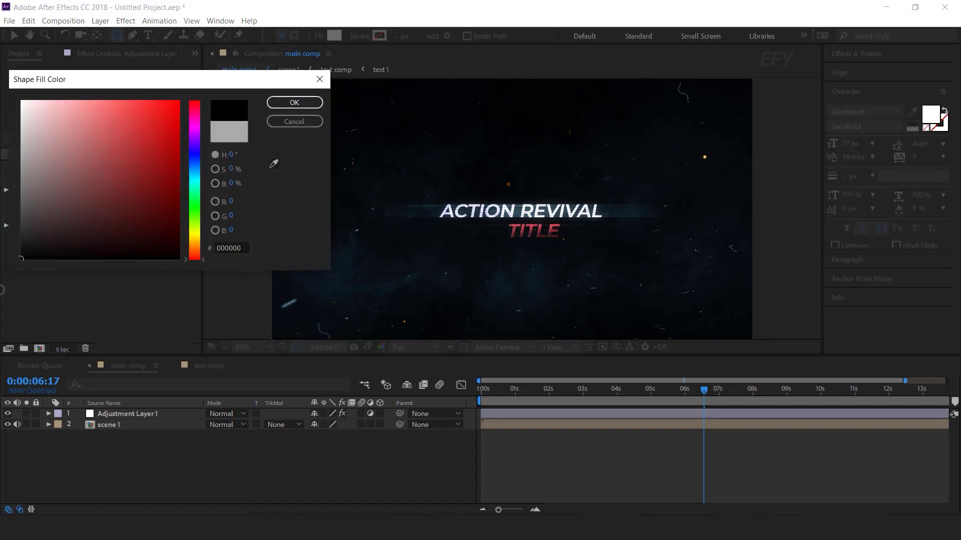
left_click(294, 102)
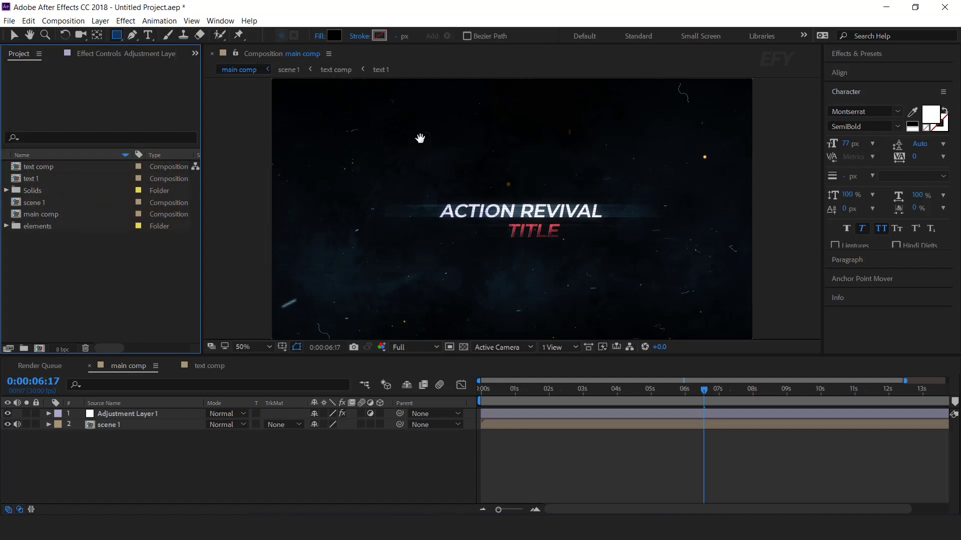
Step: Draw a thin black letterbox bar across the full frame width and align it to the composition's top edge
key("h")
left_click_drag(417, 137, 414, 156)
key("q")
left_click_drag(256, 90, 776, 122)
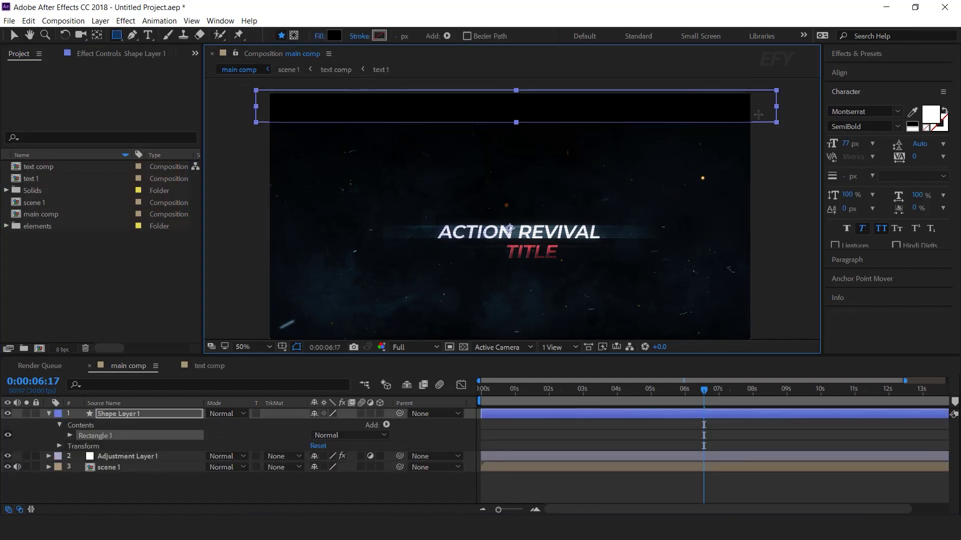
left_click(50, 413)
left_click(839, 73)
left_click(908, 103)
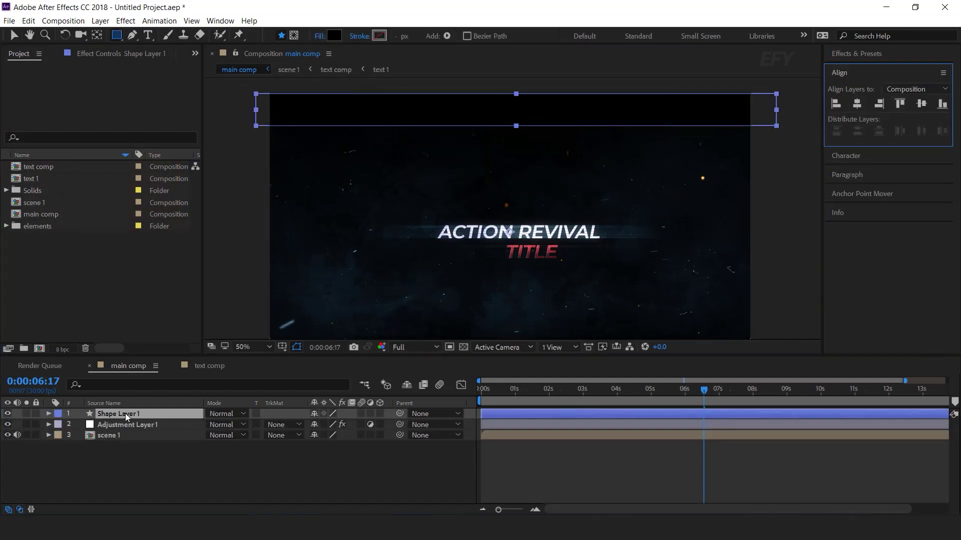
Step: Duplicate the black bar layer, align the copy to the composition's bottom edge, and deselect the layers
key("ctrl+d")
left_click(942, 103)
left_click(862, 194)
key("comma")
left_click(132, 424)
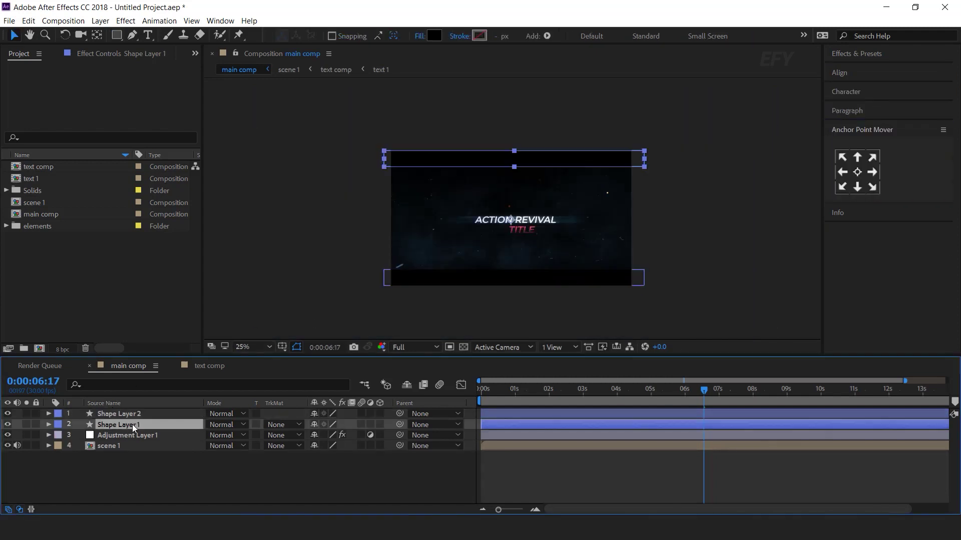
left_click(719, 223)
key("period")
key("comma")
left_click(408, 479)
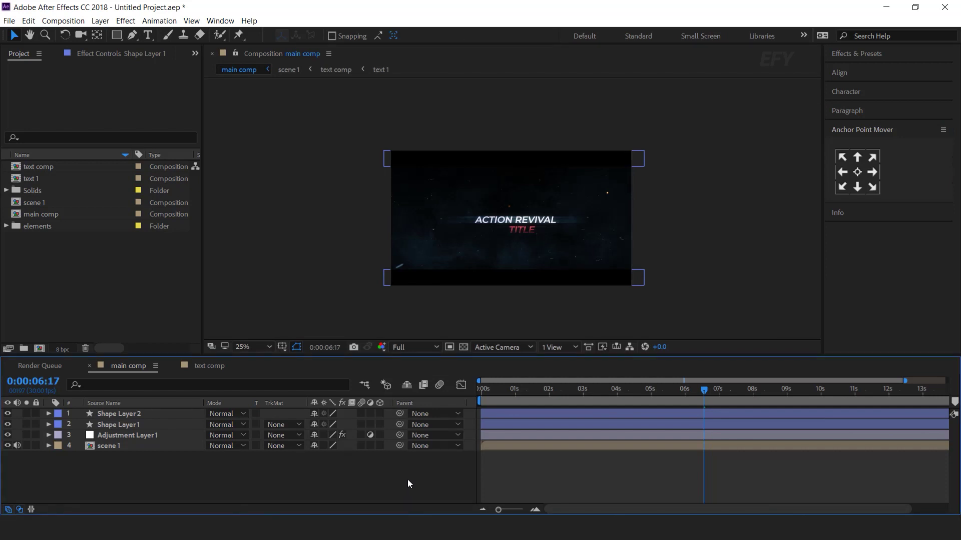
Step: Duplicate the scene 1 layer and shift the upper copy to start at about 2 seconds
left_click(587, 447)
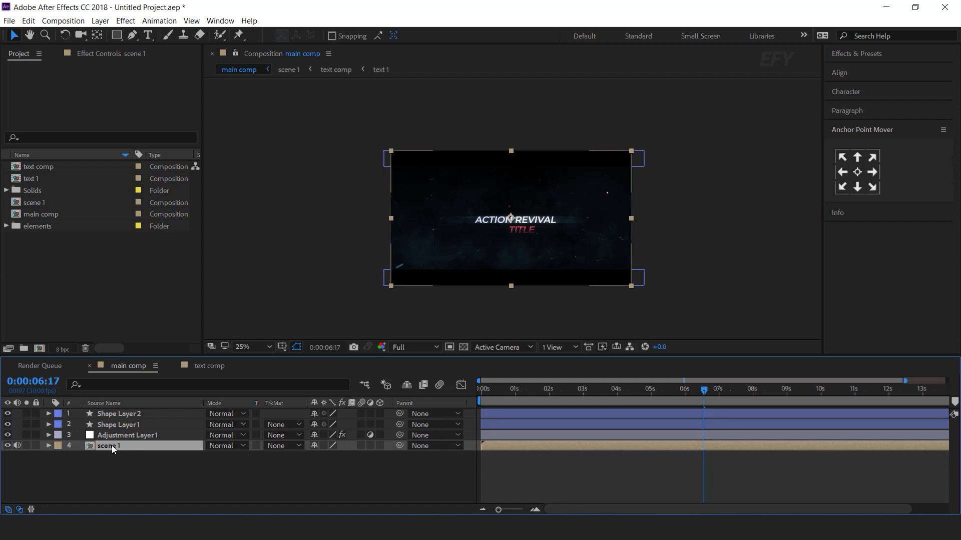
key("ctrl+d")
left_click_drag(556, 389, 562, 390)
left_click_drag(524, 446, 595, 445)
left_click(505, 389)
left_click_drag(506, 389, 535, 392)
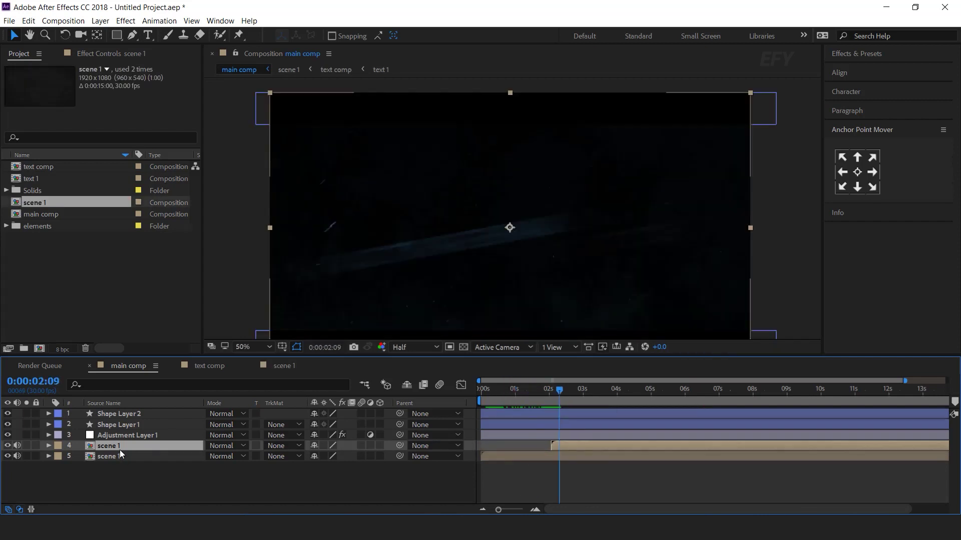
left_click(37, 206)
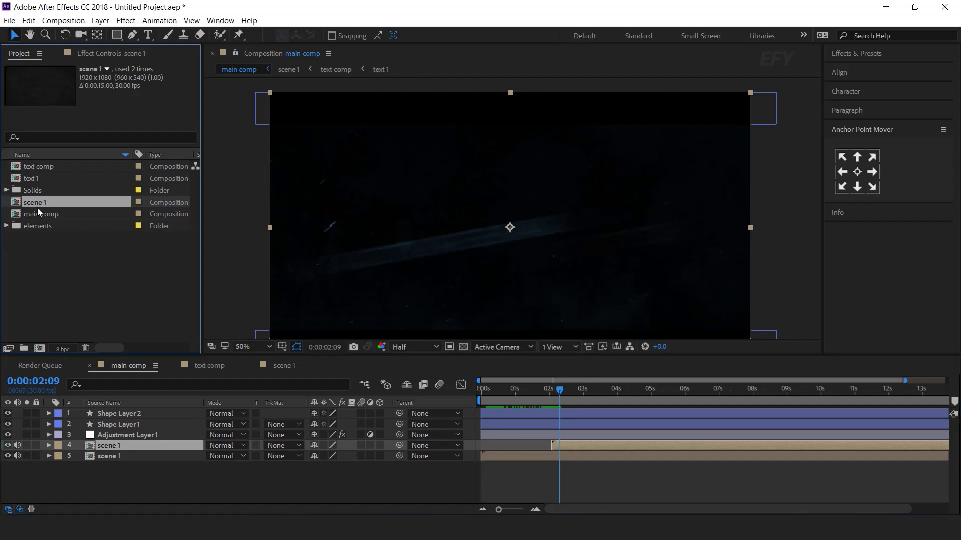
Step: Duplicate the scene 1 composition as scene 2 and use it to replace the upper scene 1 layer in main comp
key("ctrl+d")
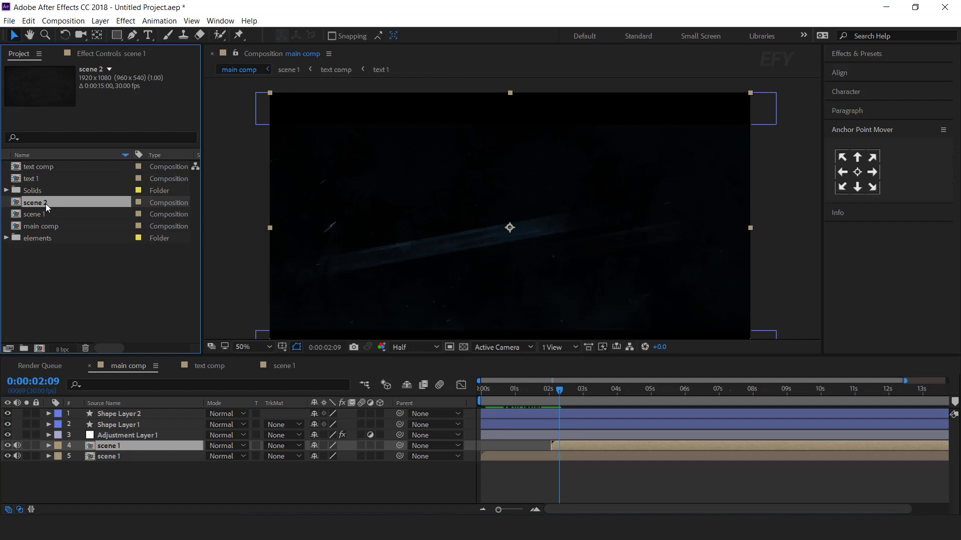
left_click_drag(34, 201, 110, 447)
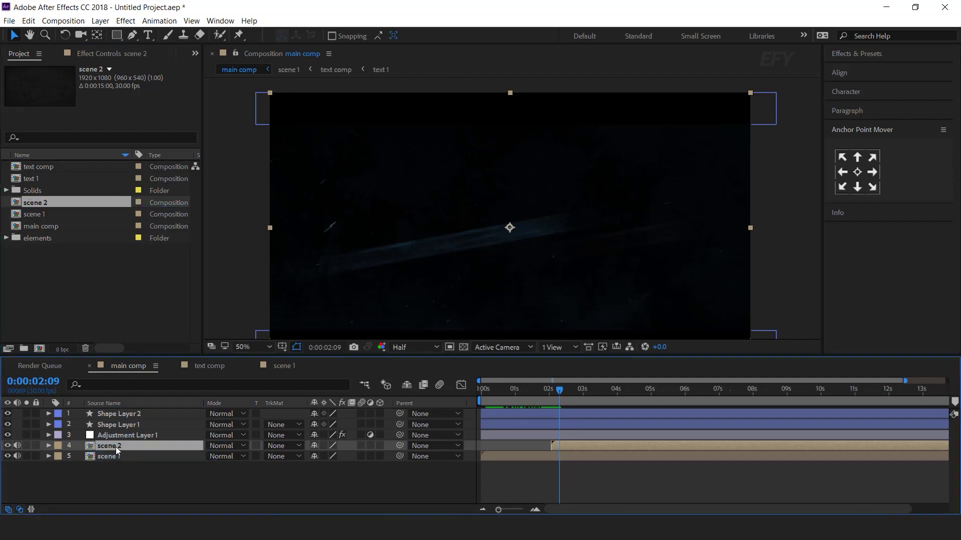
left_click(572, 389)
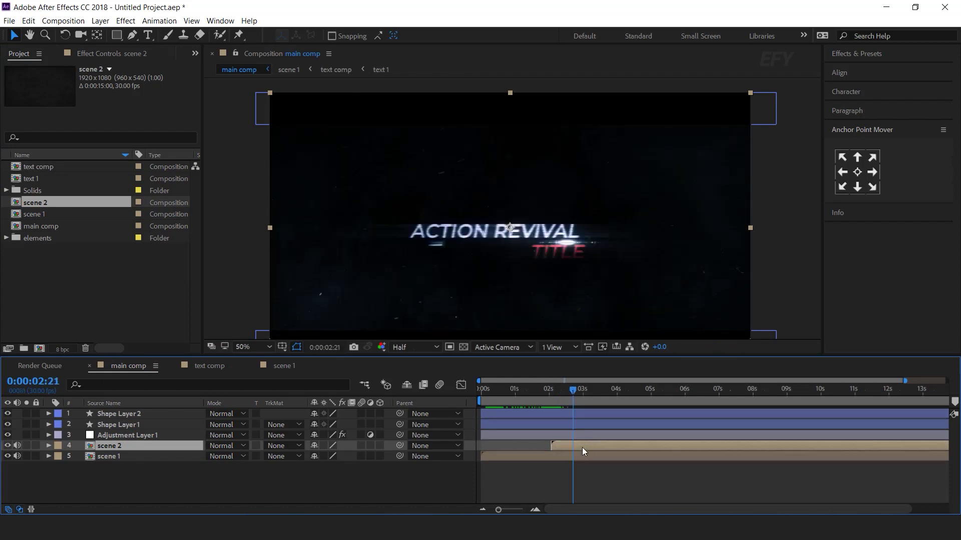
Step: In scene 2, replace both text comp layers with a duplicate composition named text comp 2
double_click(582, 447)
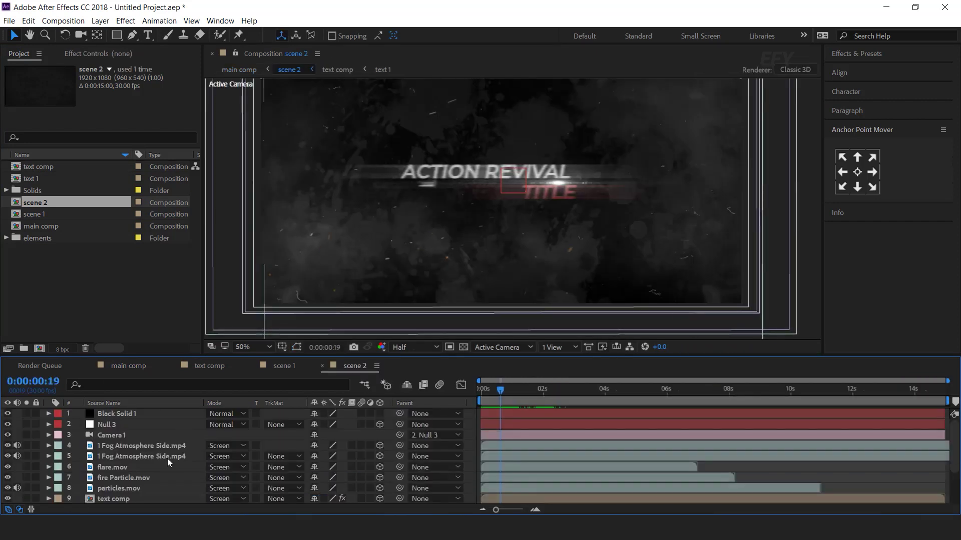
scroll(167, 458, "down", 2)
left_click(118, 453)
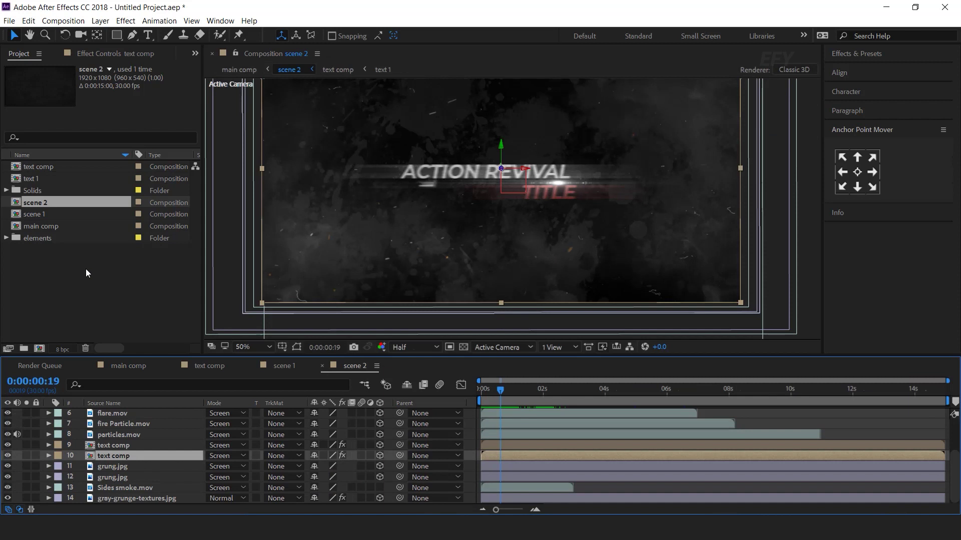
left_click(125, 449)
left_click(121, 456, "shift")
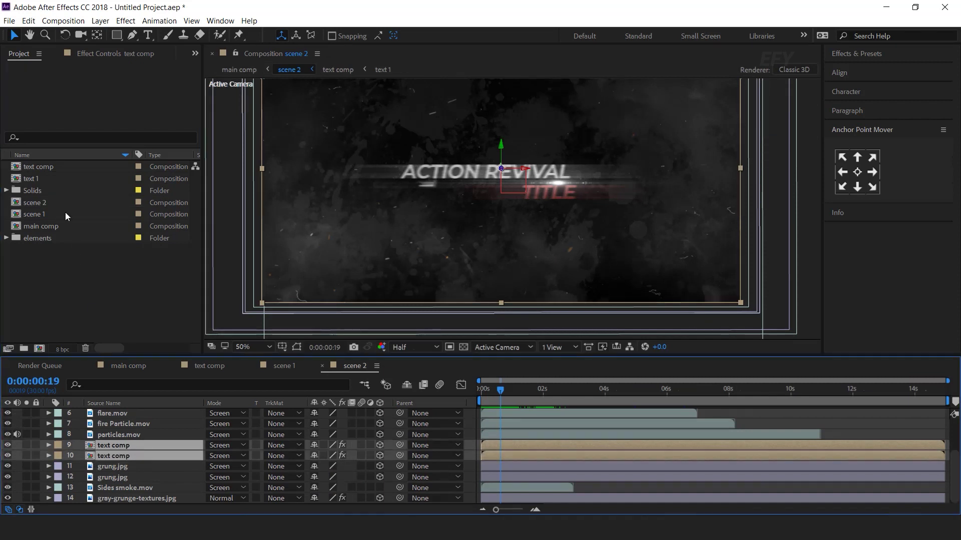
left_click(41, 167)
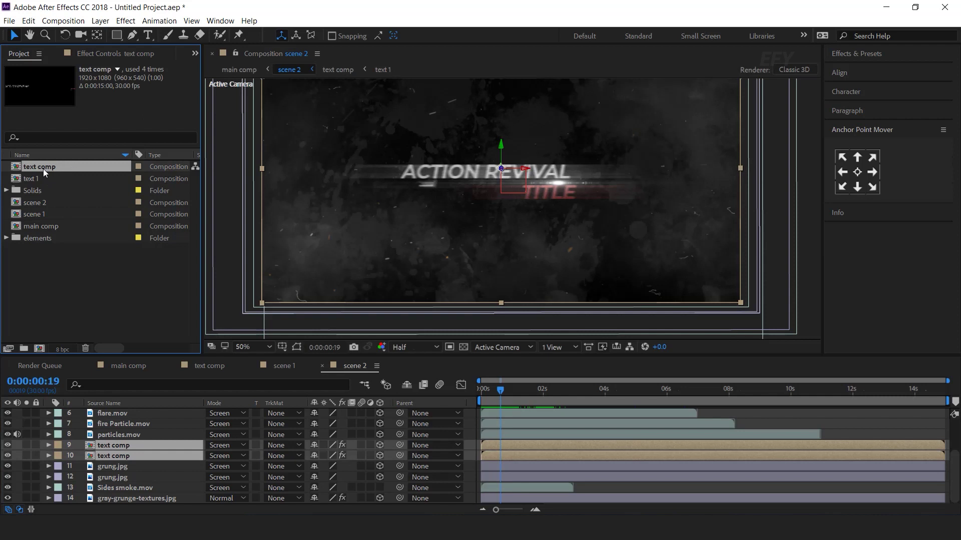
key("ctrl+d")
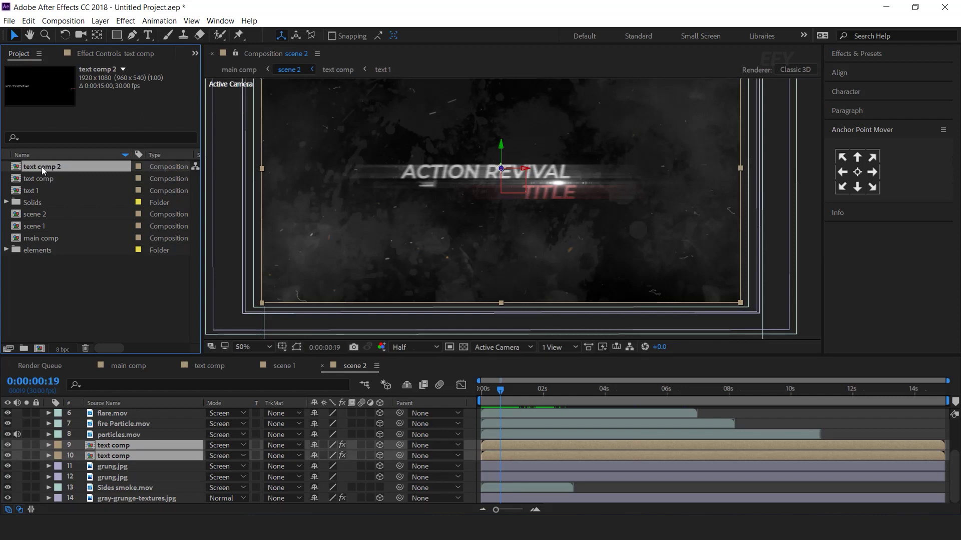
left_click_drag(41, 167, 127, 449)
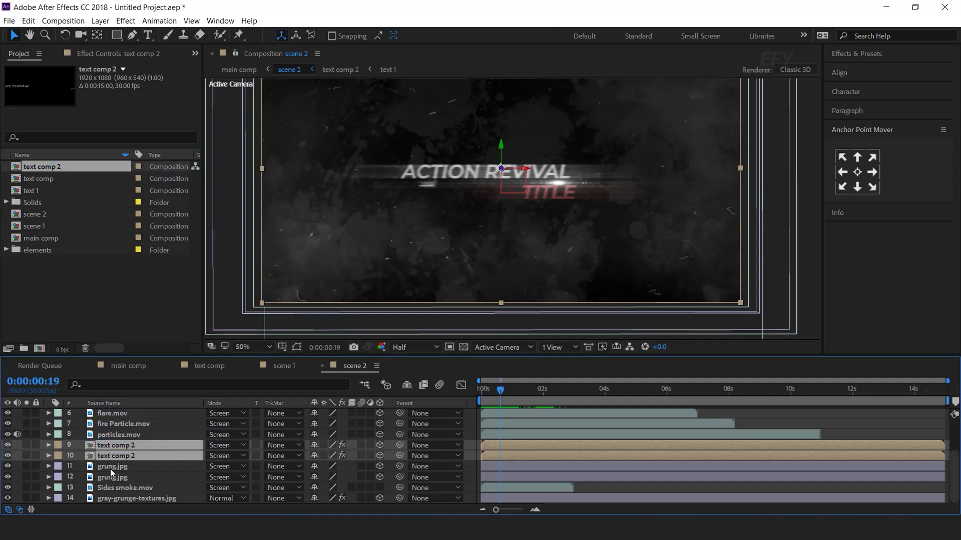
Step: In text comp 2, replace both text 1 layers with a duplicate composition named text 2
left_click(110, 469)
double_click(115, 457)
left_click(116, 421)
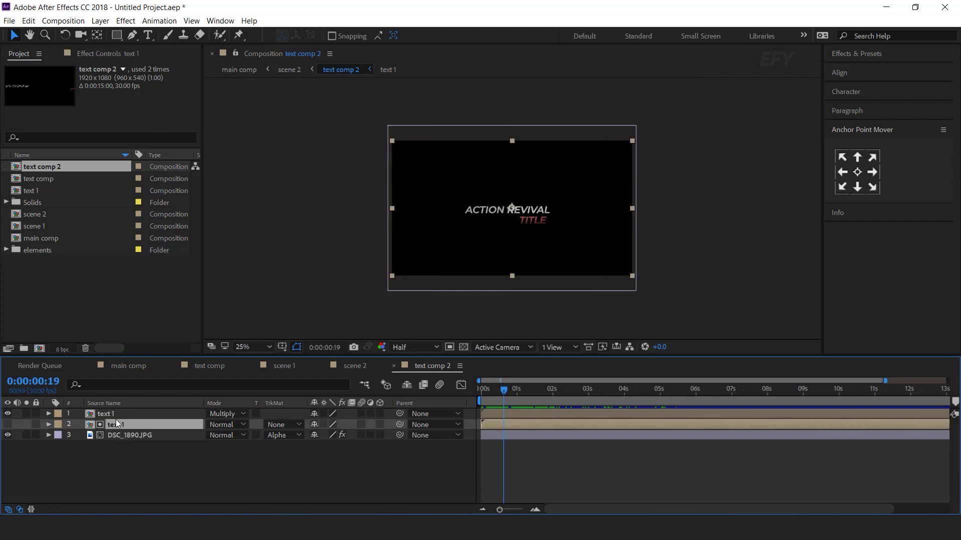
left_click(113, 413, "shift")
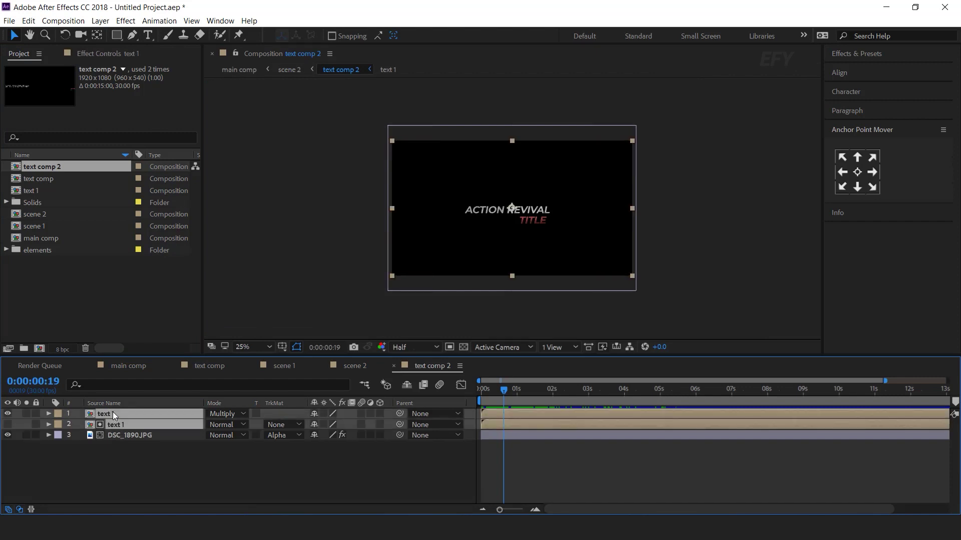
left_click(31, 191)
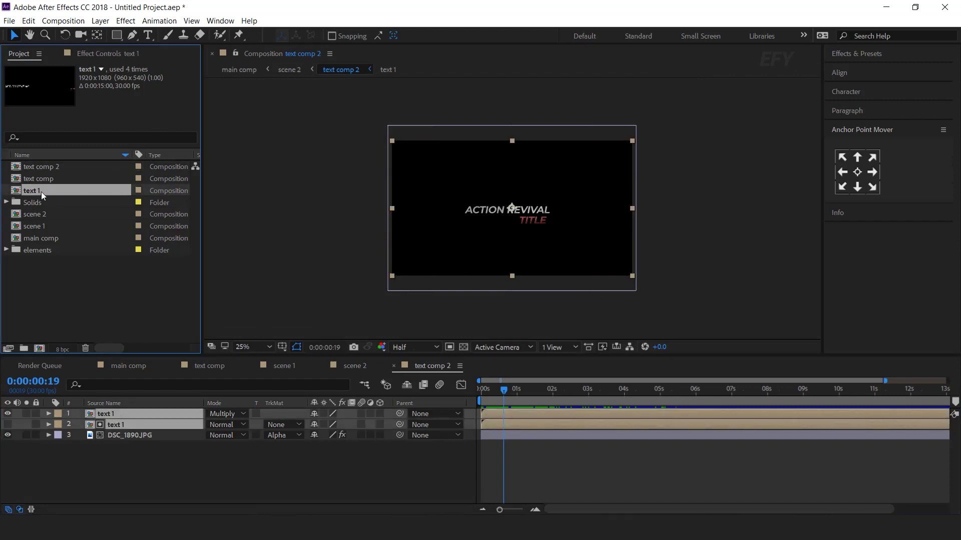
key("ctrl+d")
left_click_drag(31, 191, 180, 454)
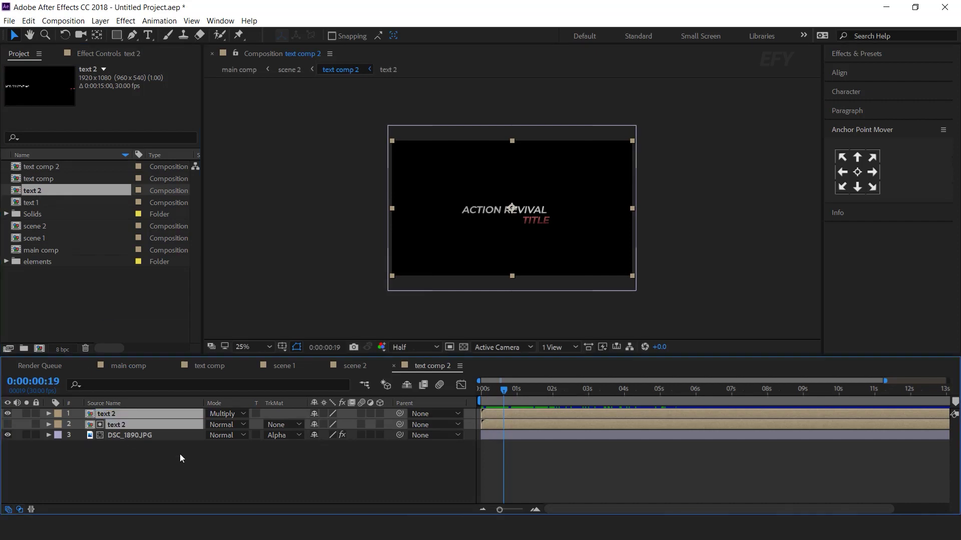
Step: Change the titles in text 2 to "effect for you" and "present", and return to main comp
double_click(119, 414)
scroll(539, 194, "up", 1)
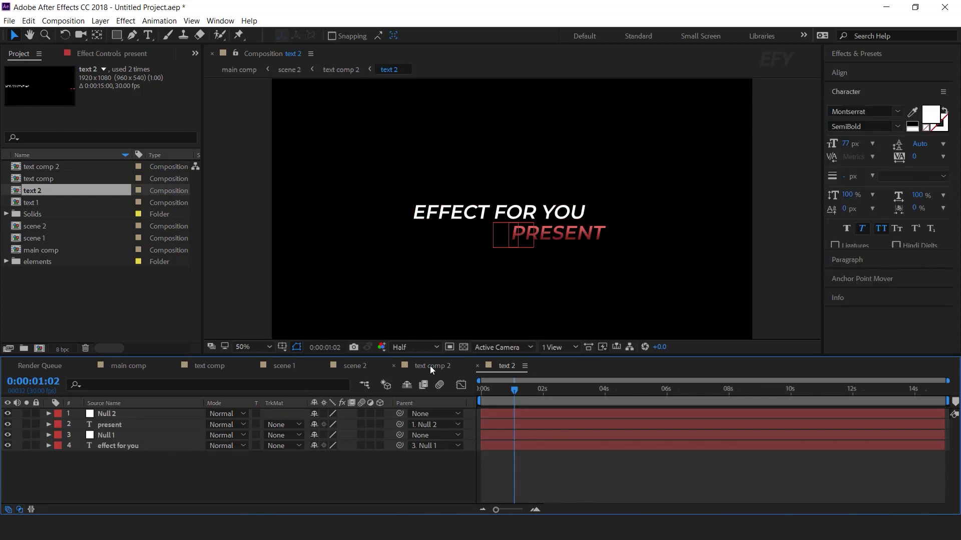
left_click(127, 366)
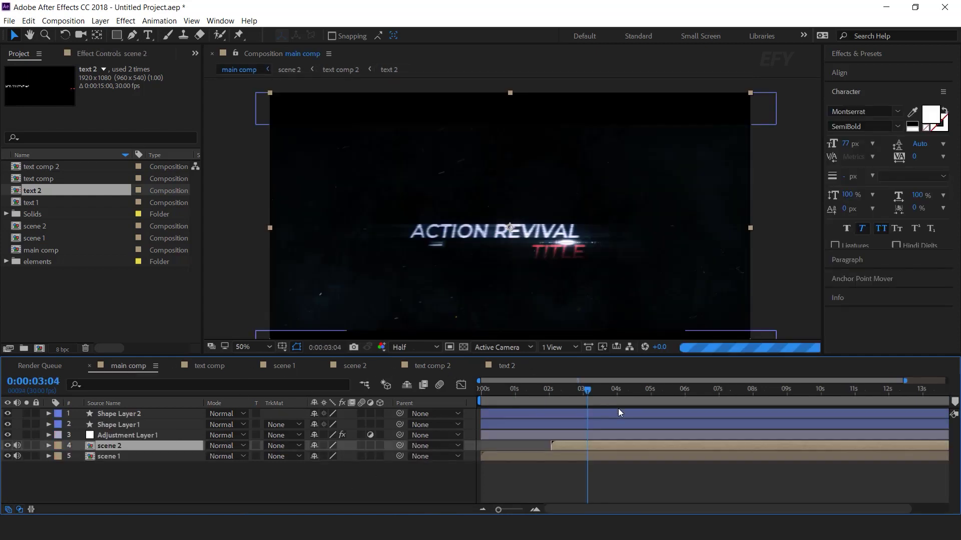
Step: Place light.mp4 from the elements folder above scene 2 at 0:00:02:02 and set its blending mode to Screen
left_click_drag(586, 389, 551, 392)
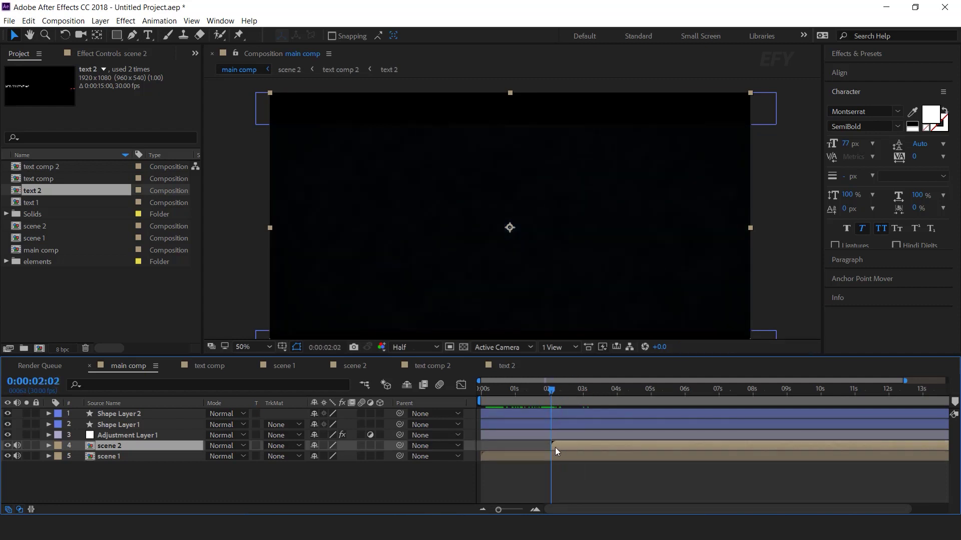
left_click(99, 286)
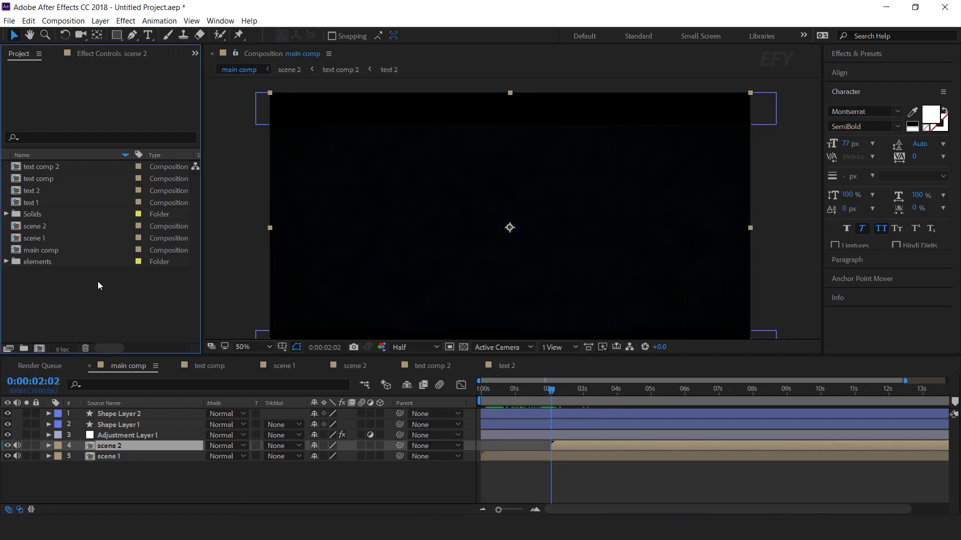
left_click(6, 262)
left_click_drag(56, 263, 555, 446)
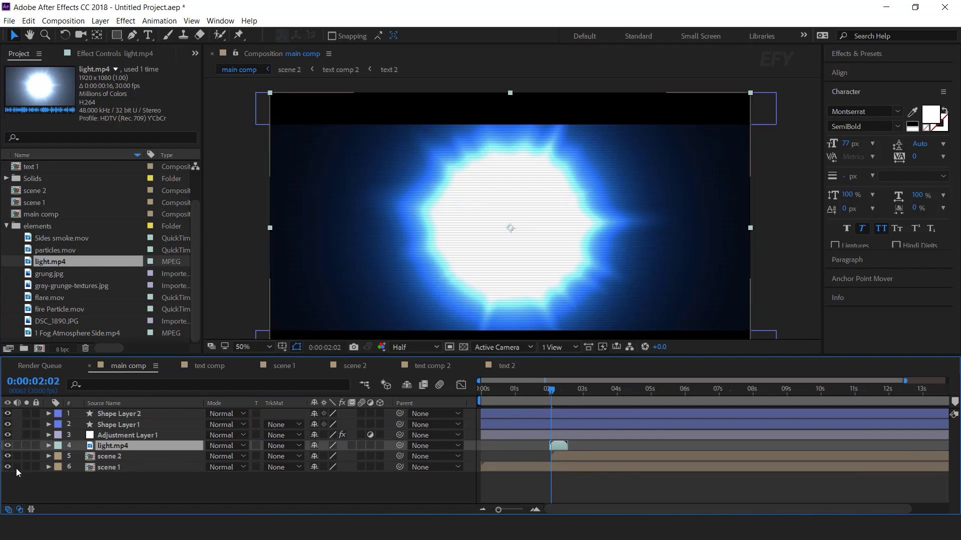
left_click(216, 446)
left_click(265, 210)
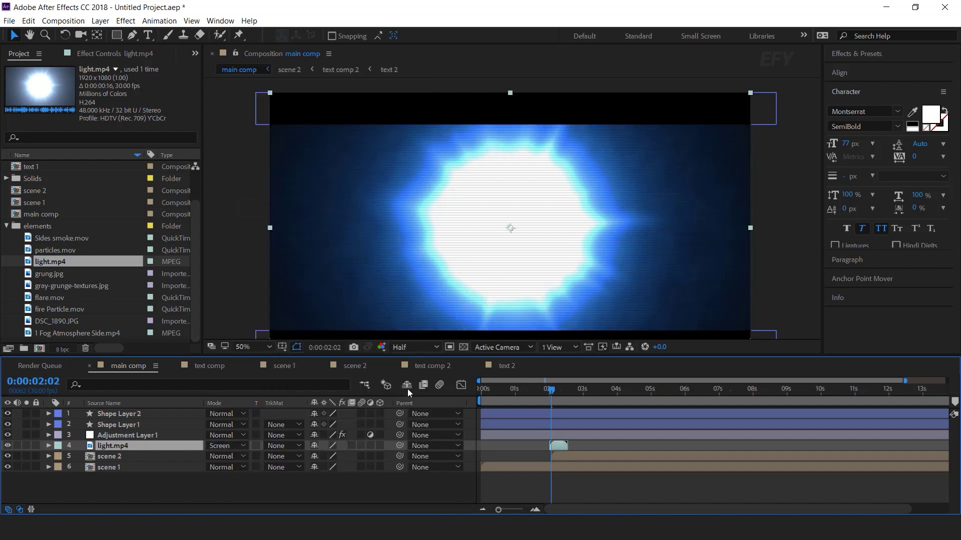
Step: Try light.mp4 slightly earlier than the start of scene 2 and preview the transition from 0:00:01:27
scroll(555, 473, "up", 2)
key("Page_Up")
key("Page_Up")
key("Page_Up")
key("Page_Up")
key("Page_Up")
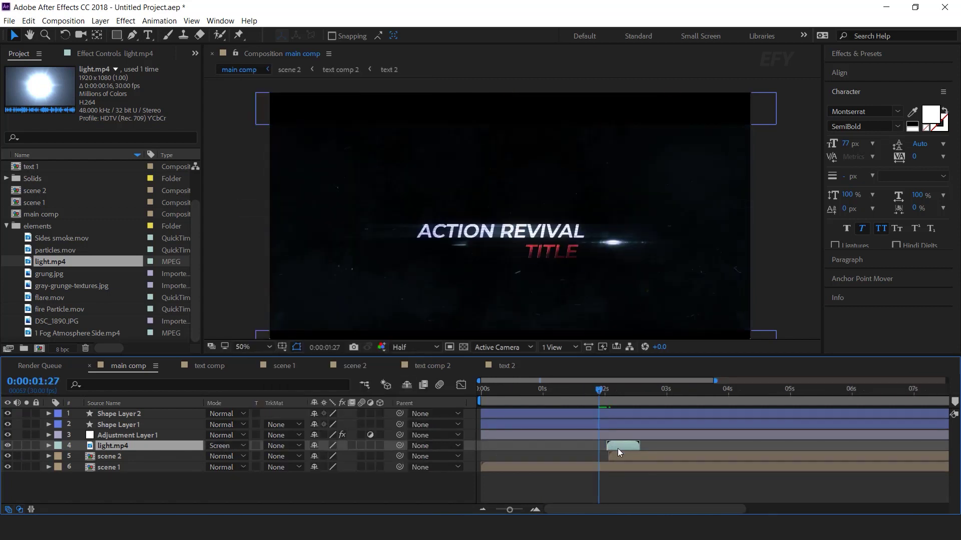
key("space")
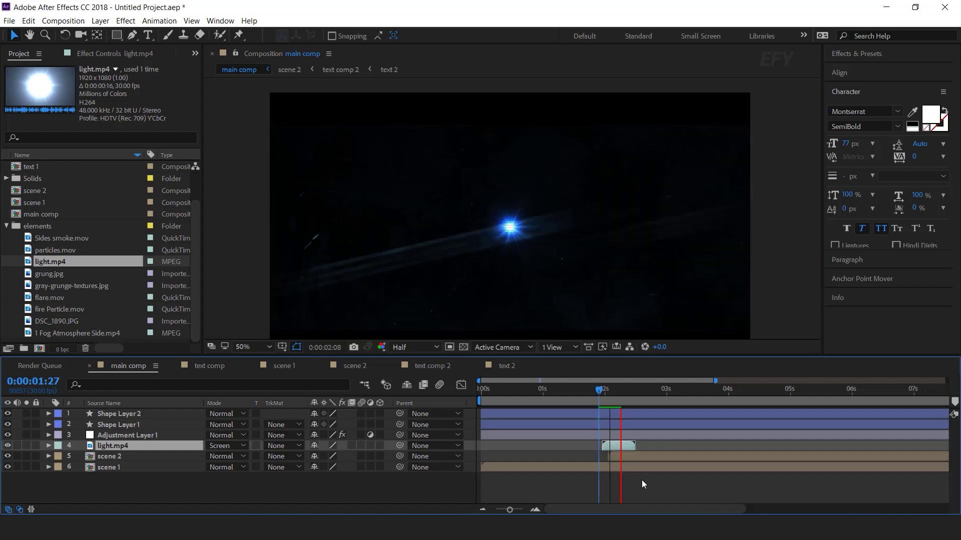
Step: Move light.mp4 to start at 0:00:02:03 with scene 2 and play back the transition
left_click(610, 393)
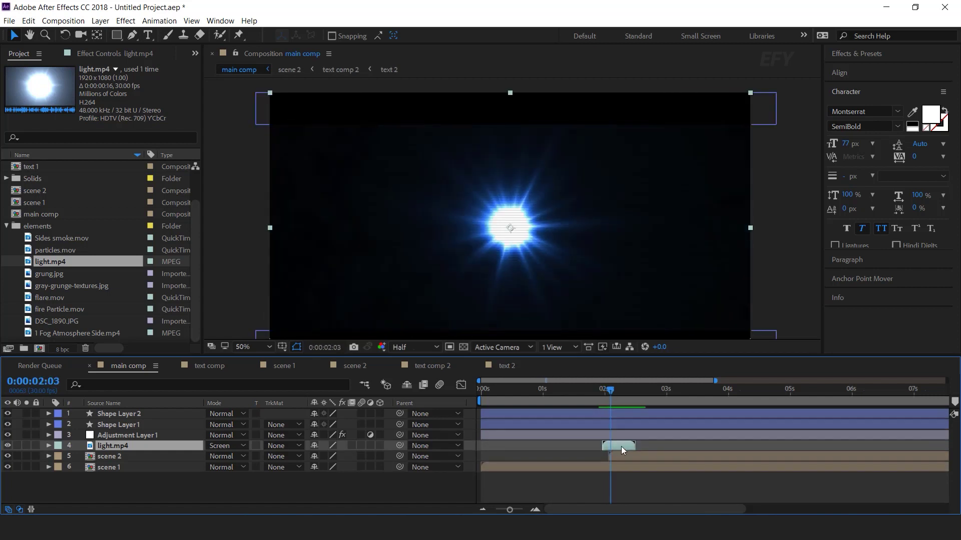
left_click_drag(621, 447, 627, 445)
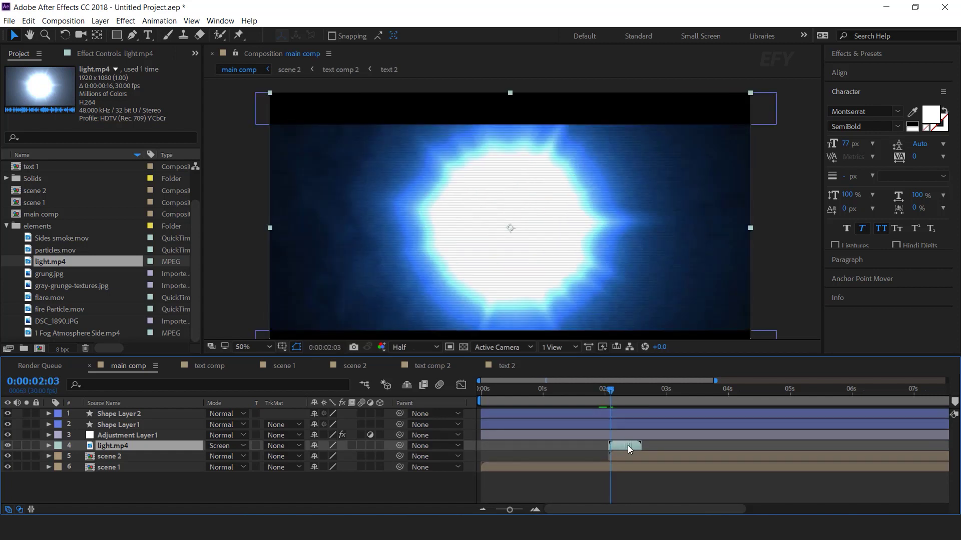
left_click(588, 391)
key("space")
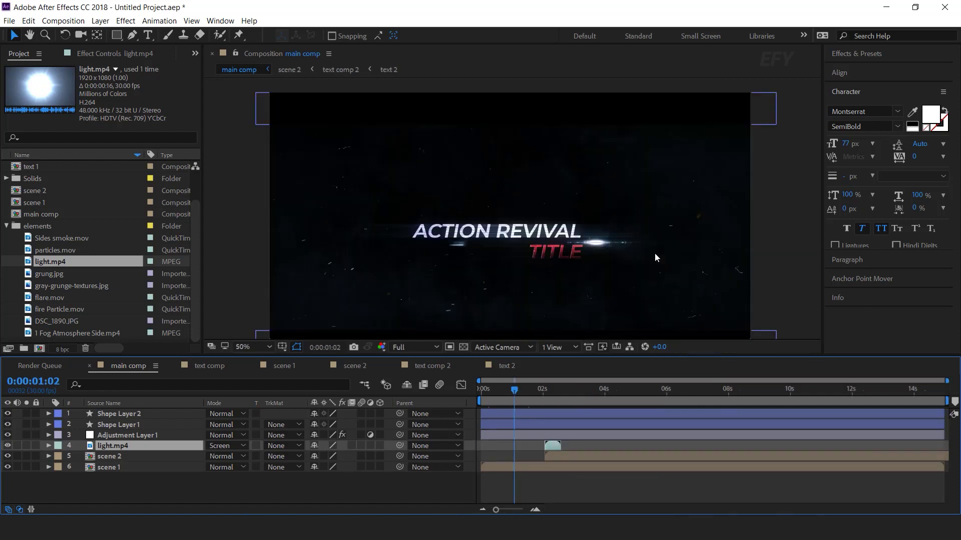
Step: Raise the lower RGB curve point of Curves 2 on Adjustment Layer 1 to lighten the shadows, and deselect the layer
left_click(138, 435)
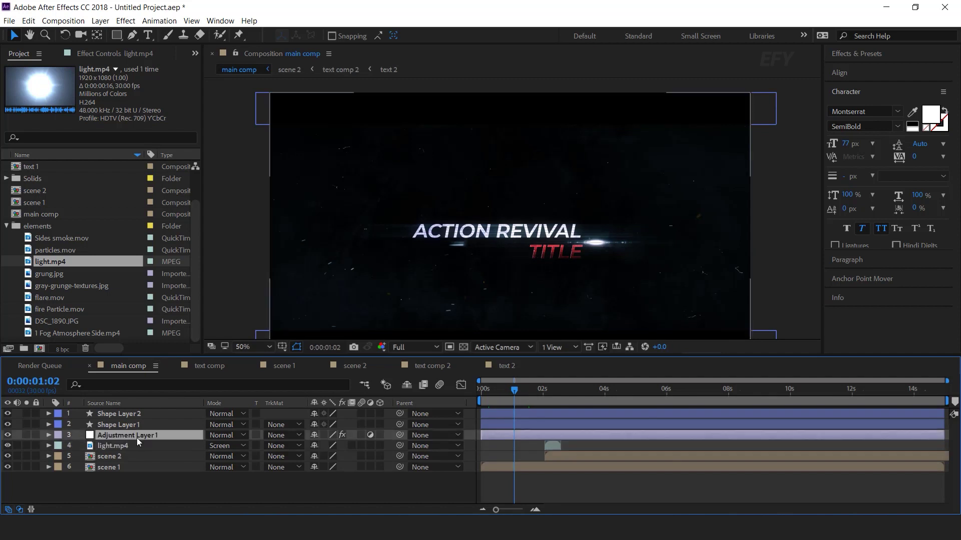
left_click(100, 52)
scroll(128, 260, "down", 3)
scroll(128, 261, "down", 5)
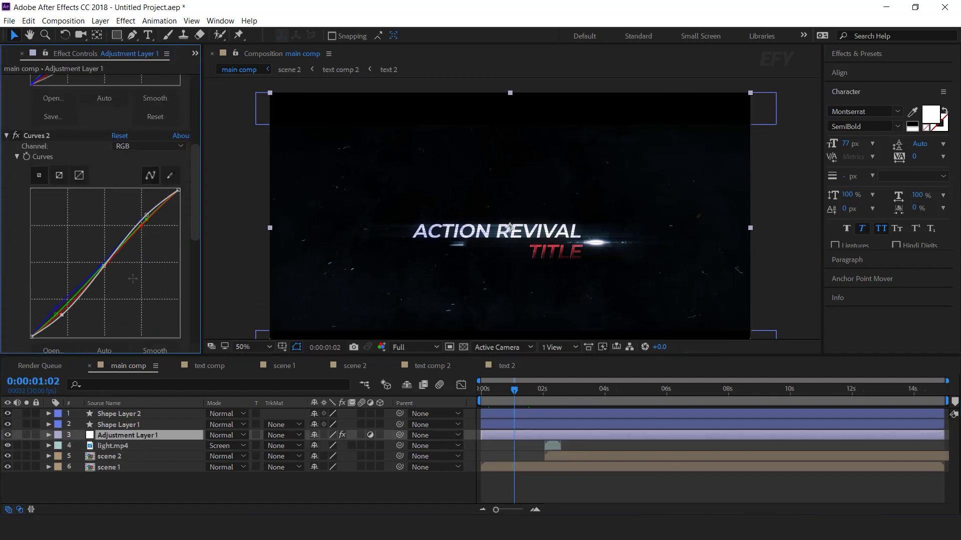
left_click_drag(62, 254, 60, 259)
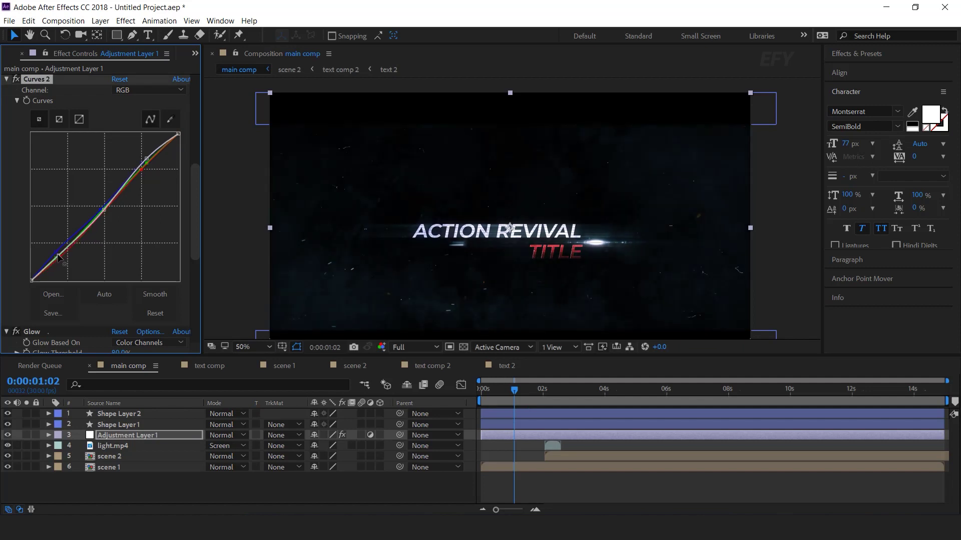
left_click_drag(51, 252, 57, 256)
left_click(555, 475)
Step: Check the graded frame at a smaller magnification and review the opening frames of main comp
key("comma")
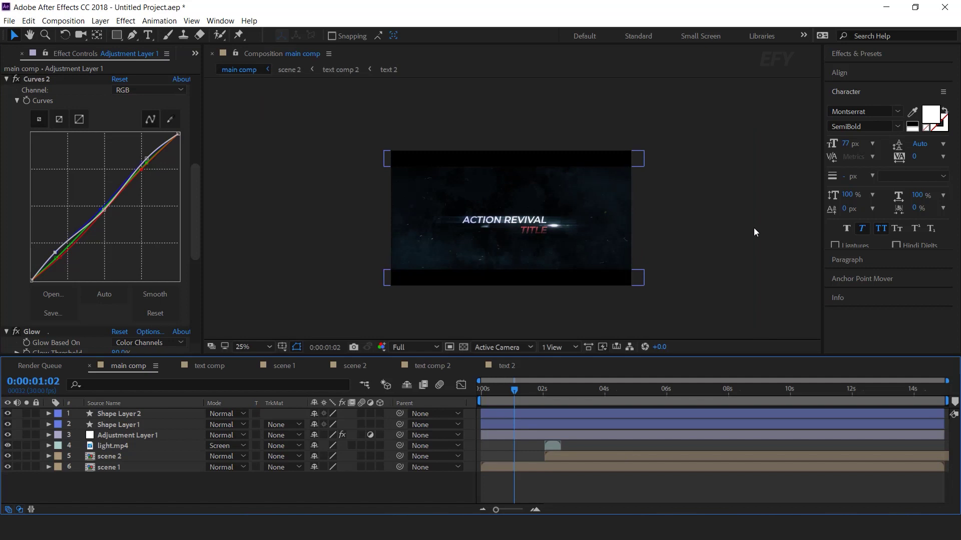
key("period")
left_click_drag(516, 390, 469, 399)
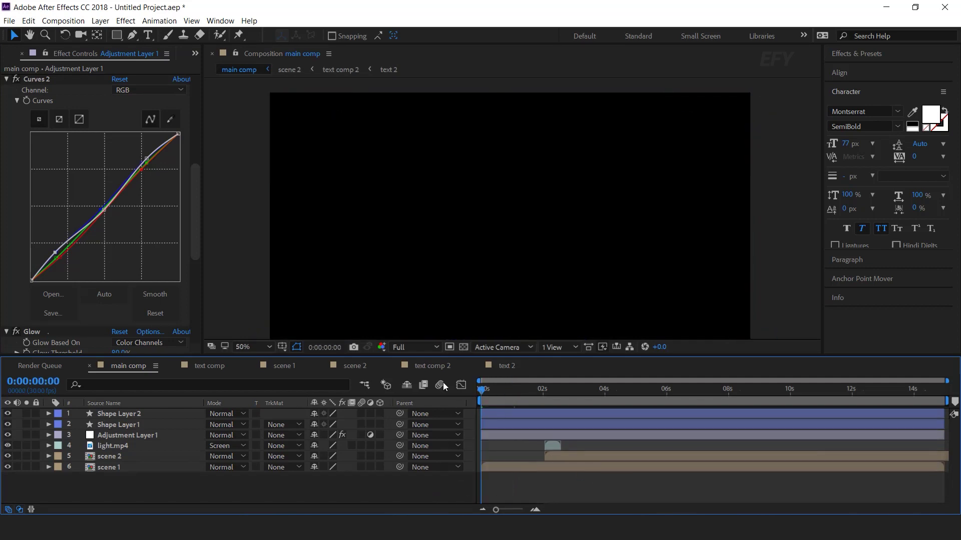
left_click(484, 394)
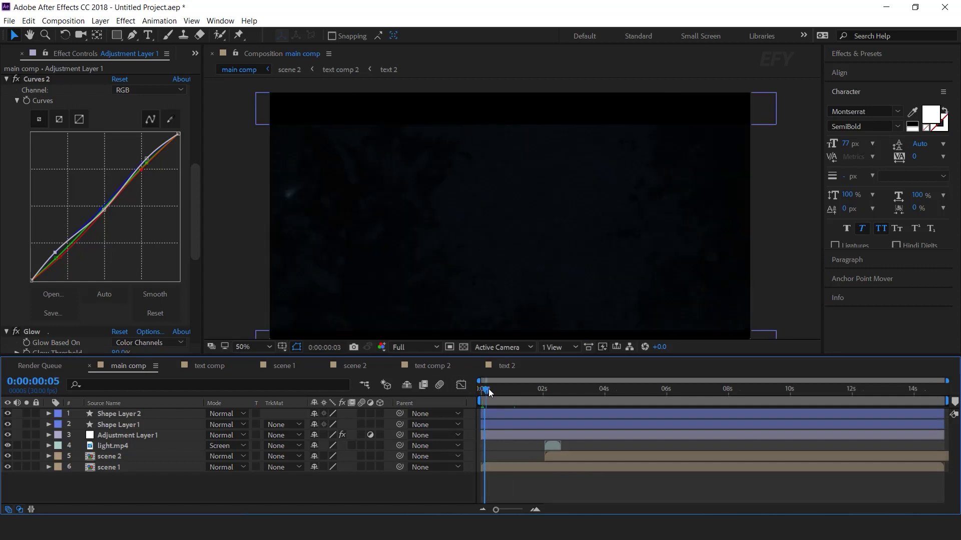